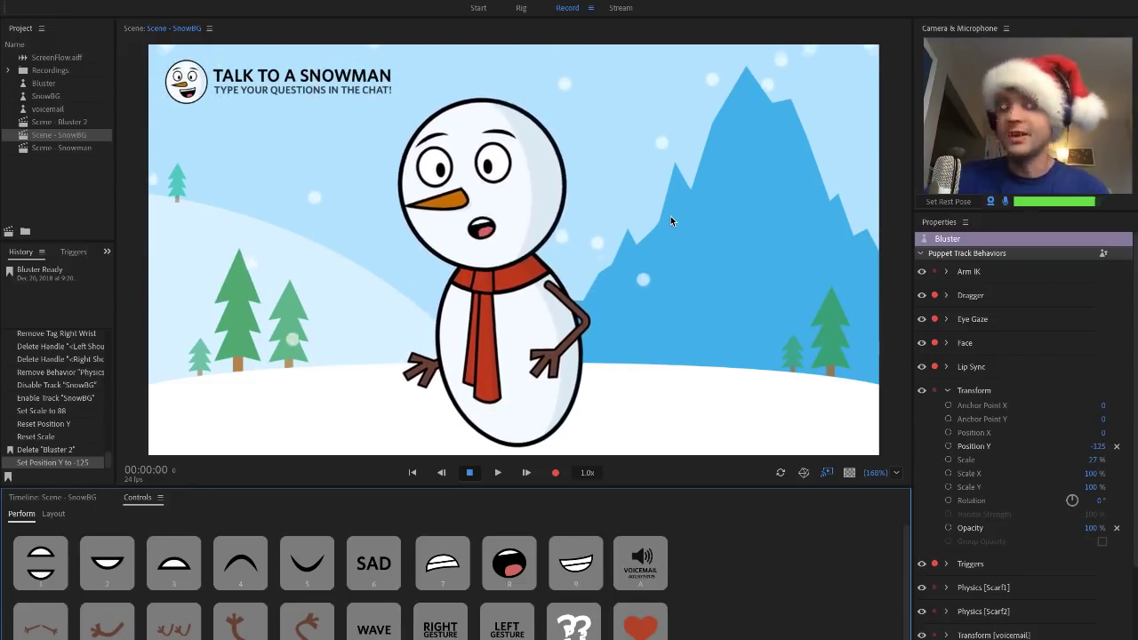
# Play an arm gesture on the Bluster puppet and switch to the Elf.ai artwork in Illustrator.
pyautogui.press('w')
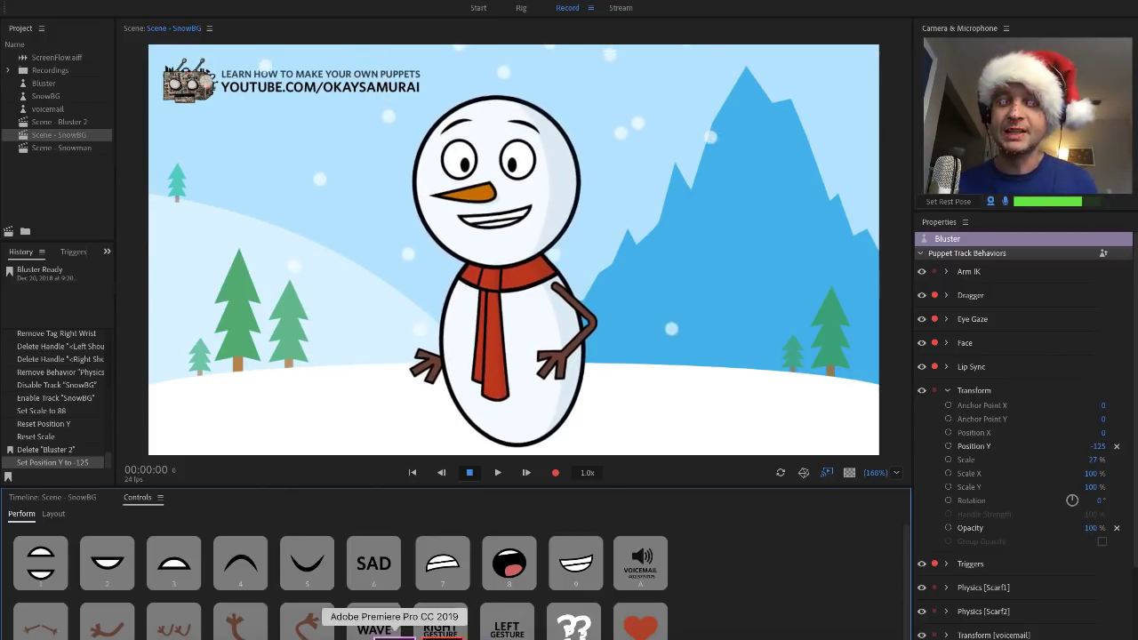
pyautogui.click(308, 633)
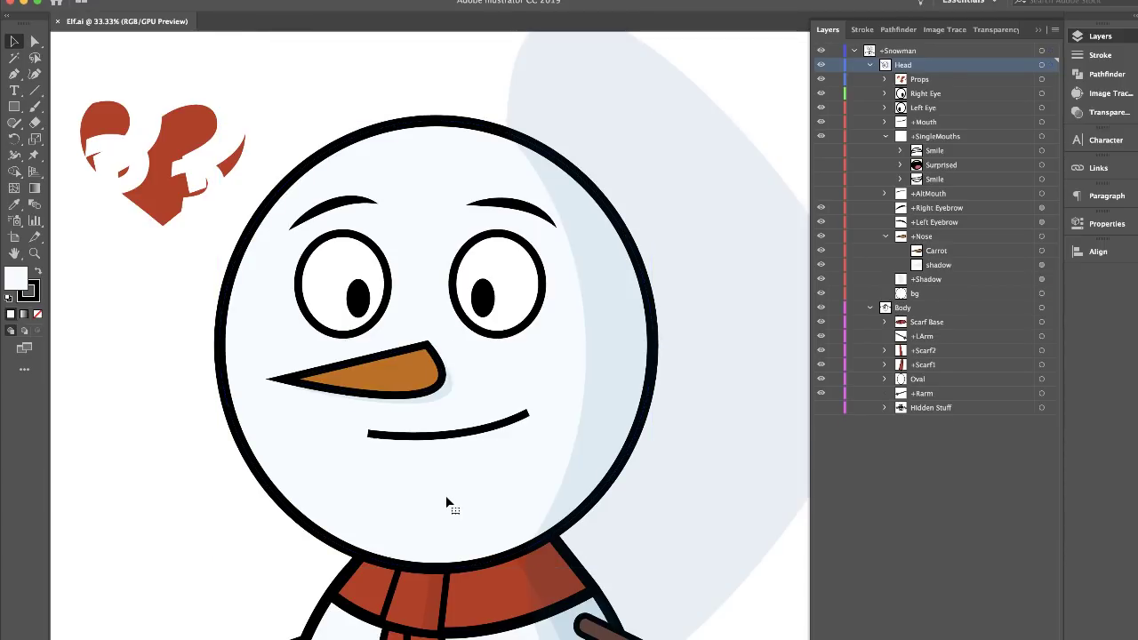
# Delete the snowman head's bg circle and its +Shadow shape, and undo both deletions.
pyautogui.press('Delete')
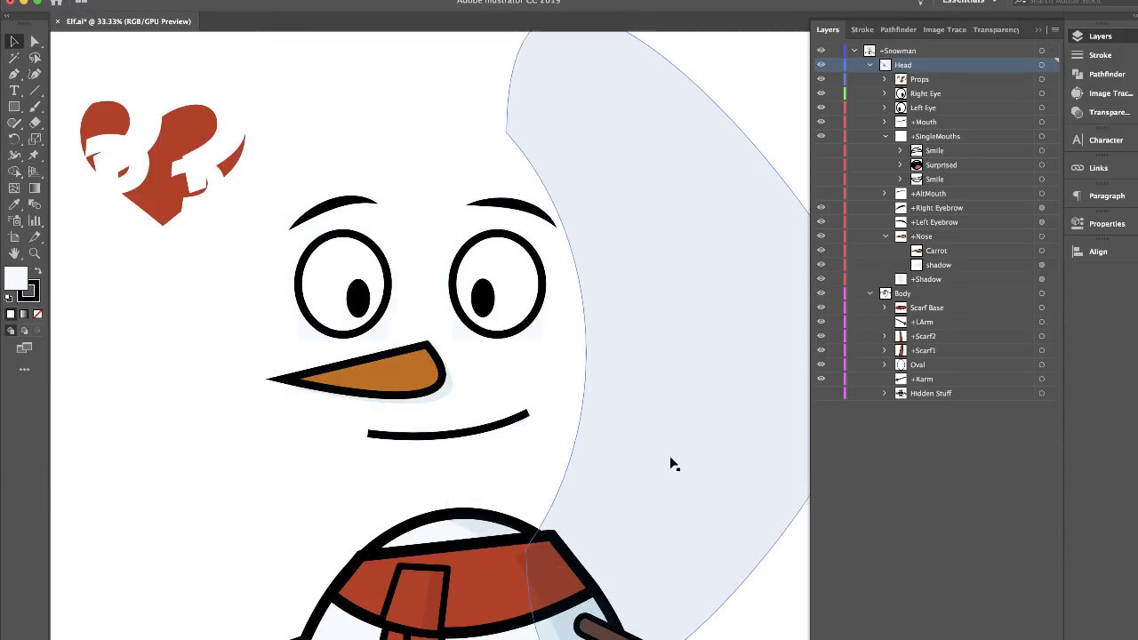
pyautogui.click(671, 460)
pyautogui.press('Delete')
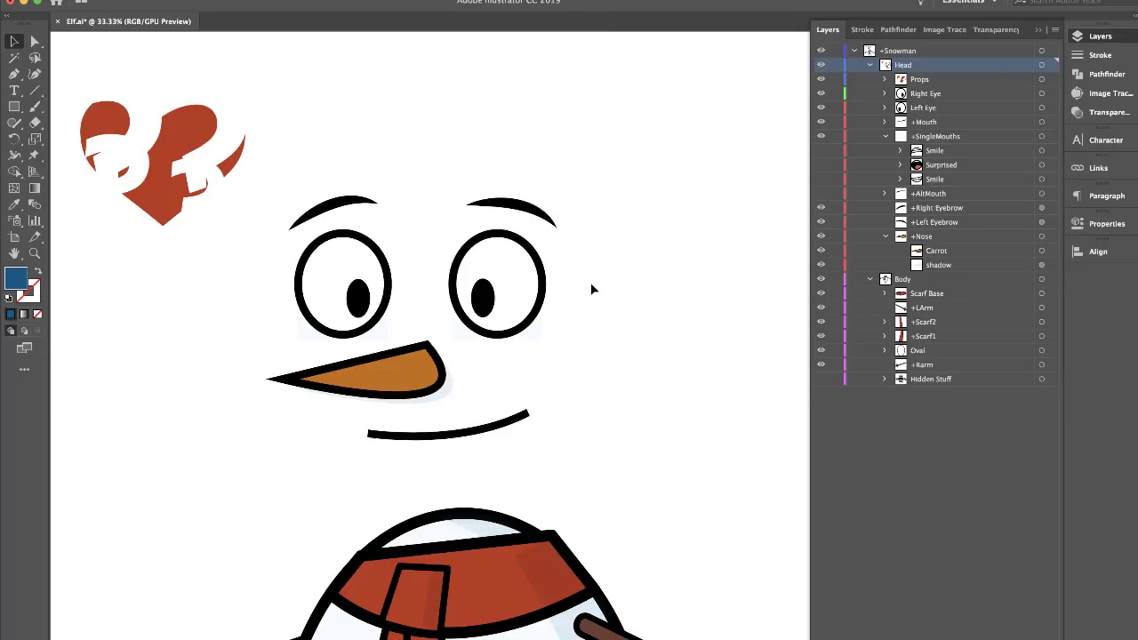
pyautogui.press('super+z')
pyautogui.press('super+z')
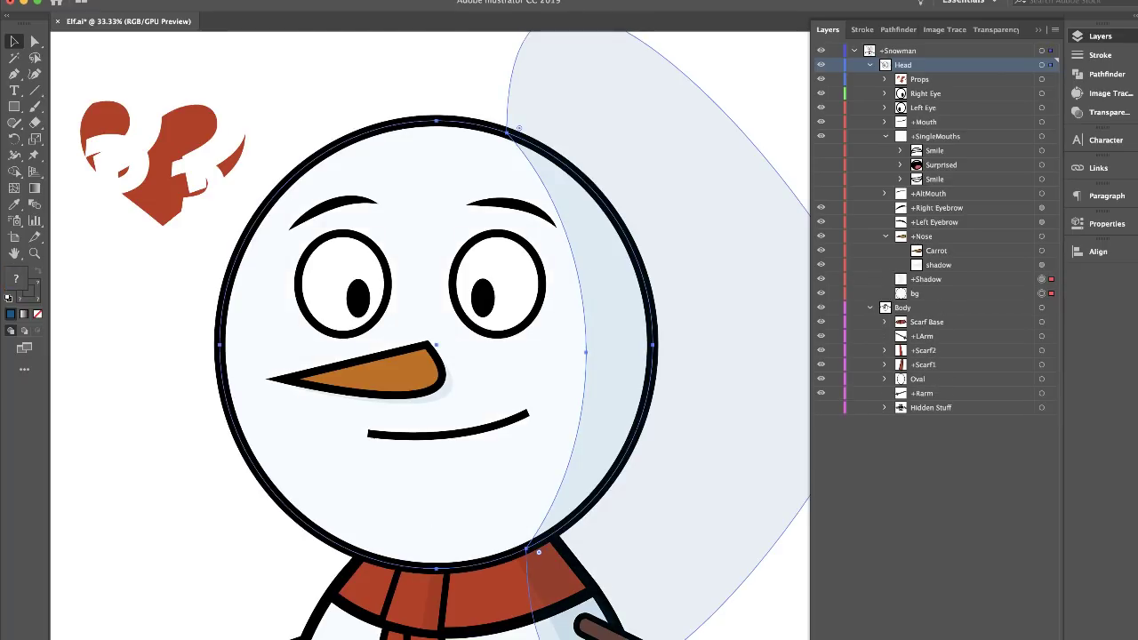
# Return to Character Animator and trigger the heart prop and the two raised-arm poses on the snowman puppet.
pyautogui.click(342, 634)
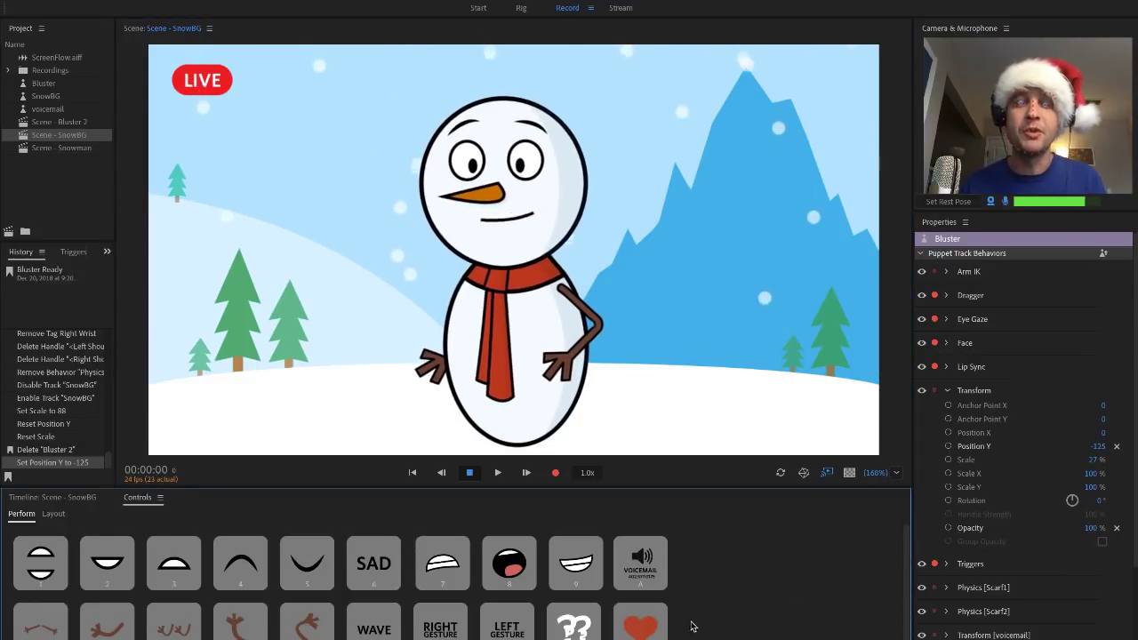
pyautogui.click(641, 627)
pyautogui.click(306, 627)
pyautogui.click(248, 633)
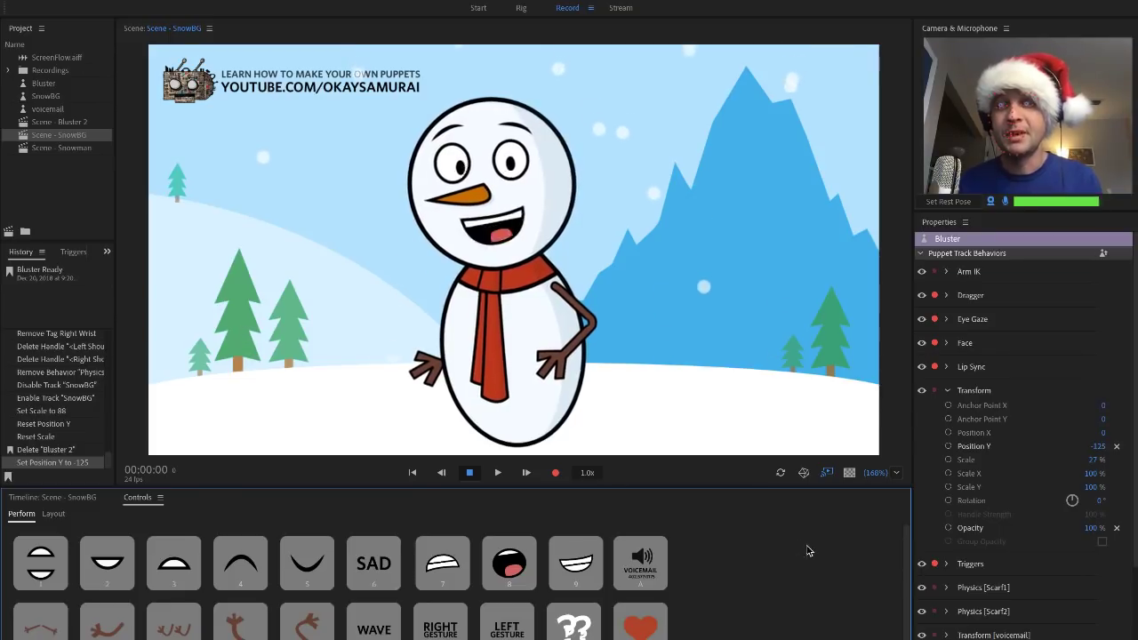
# Select Scene - SnowBG, examine its timeline tracks, and return to the Bluster puppet's controls.
pyautogui.click(71, 138)
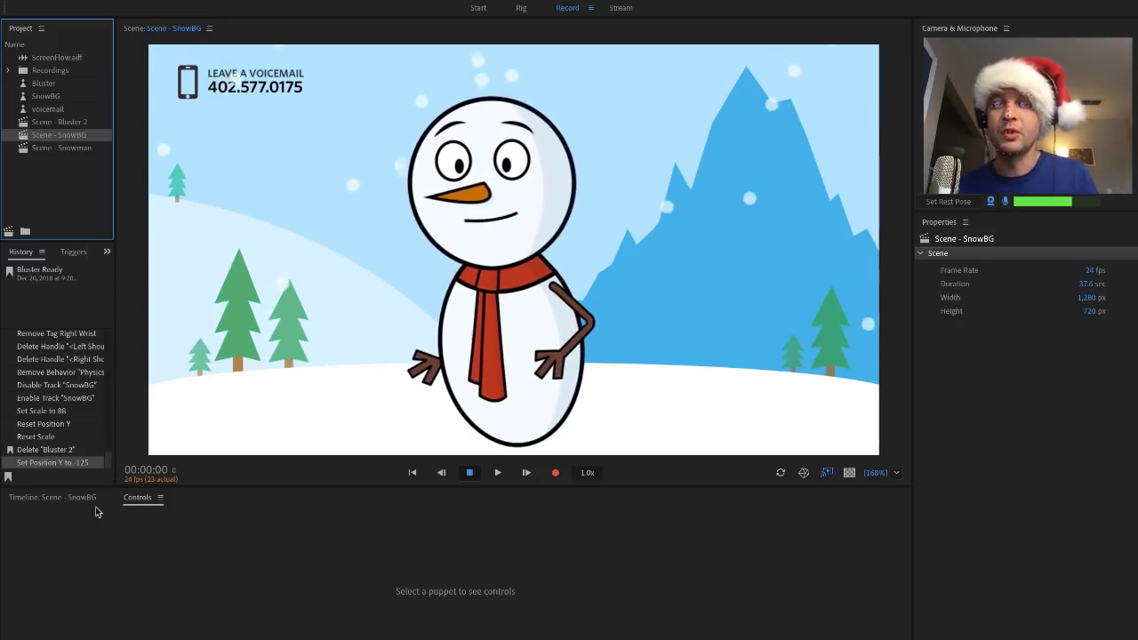
pyautogui.click(40, 497)
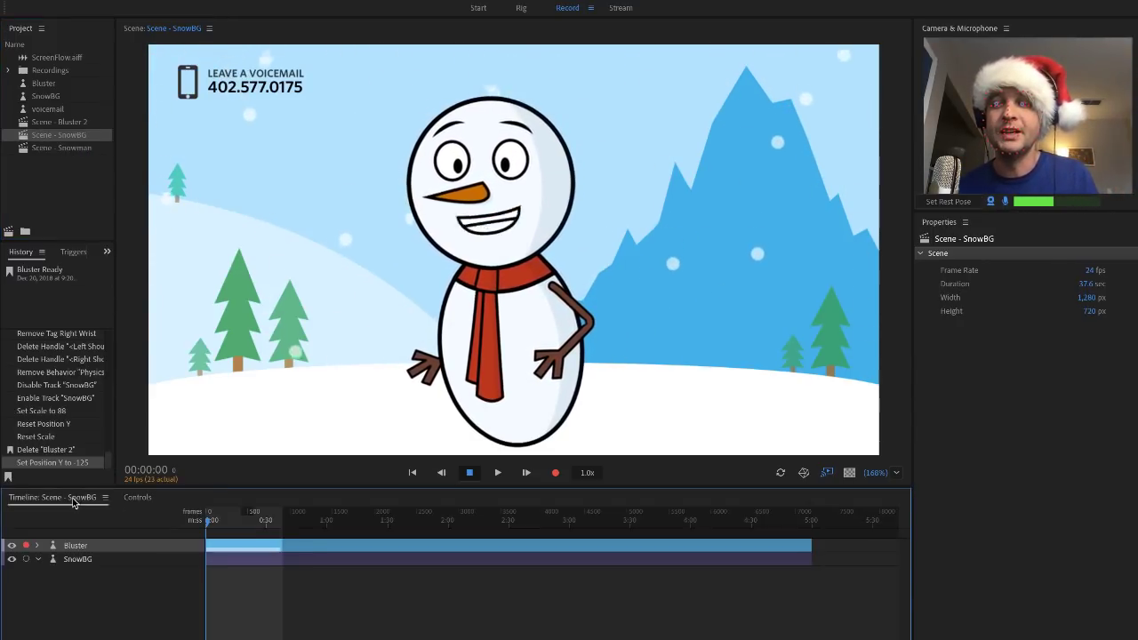
pyautogui.click(138, 498)
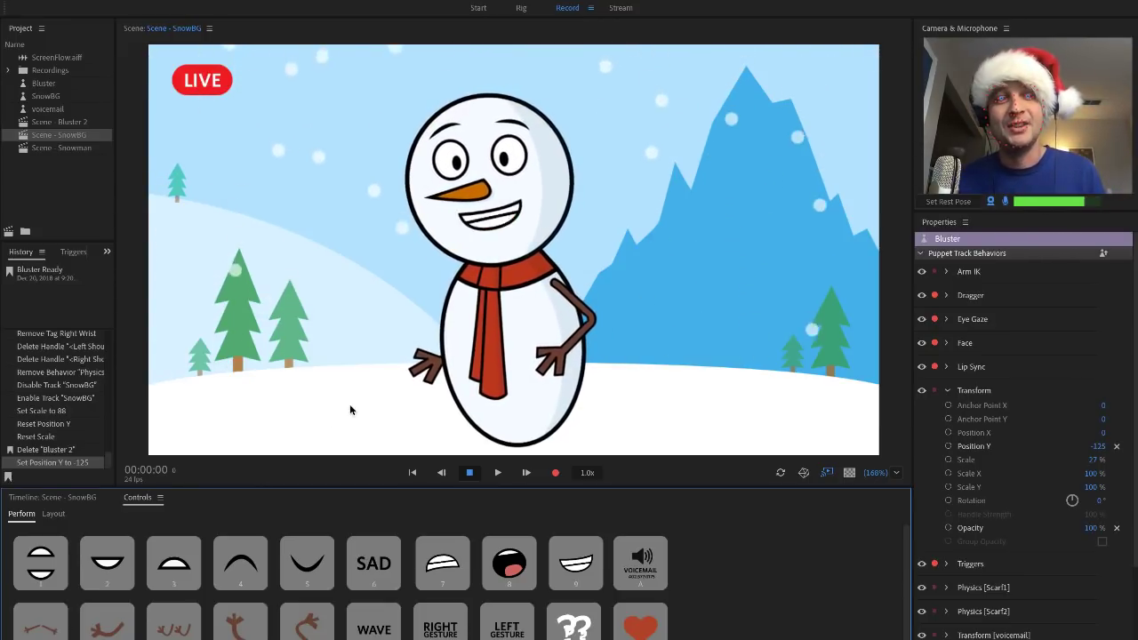
# Enlarge the camera preview in both height and width.
pyautogui.moveTo(983, 210); pyautogui.dragTo(983, 260)
pyautogui.moveTo(911, 212); pyautogui.dragTo(861, 219)
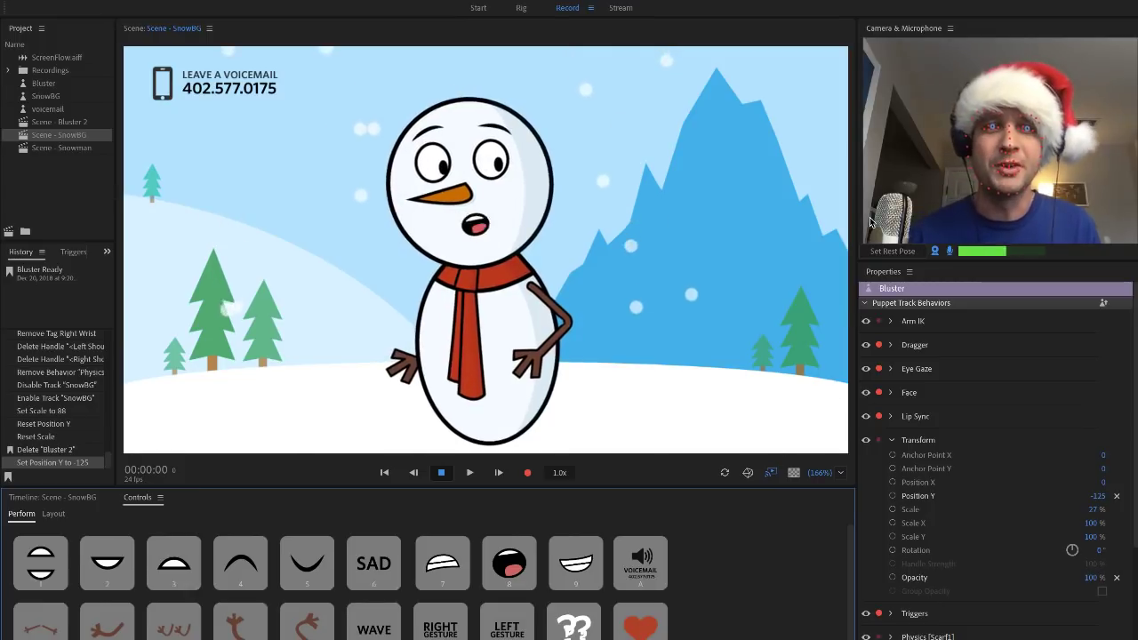
# Trigger the voicemail graphic and an arm gesture on the snowman puppet.
pyautogui.press('a')
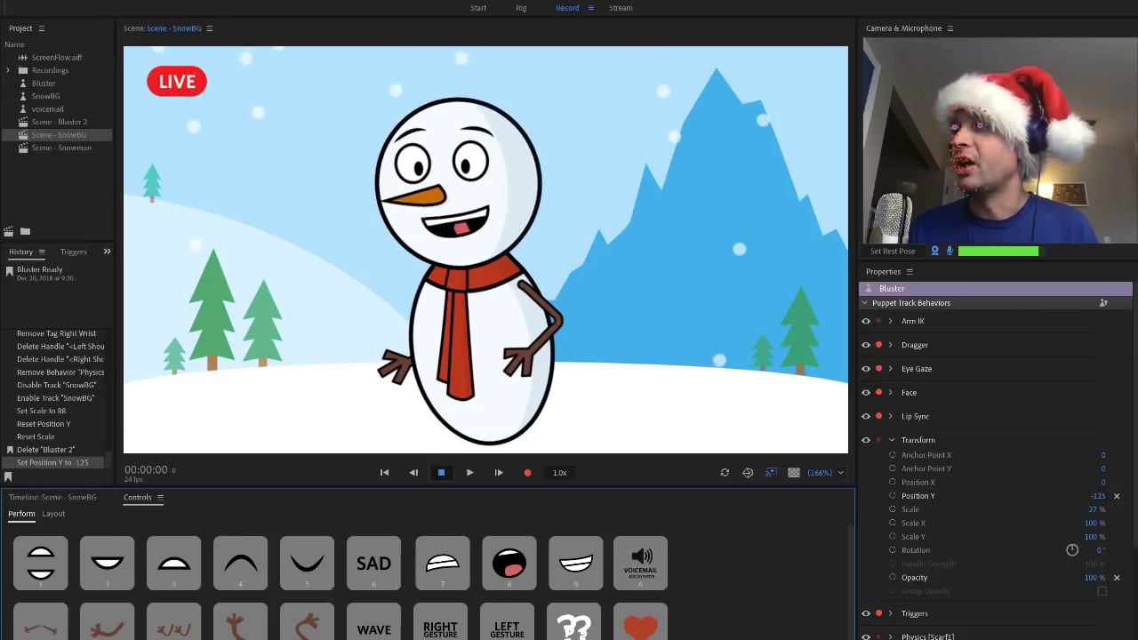
pyautogui.press('w')
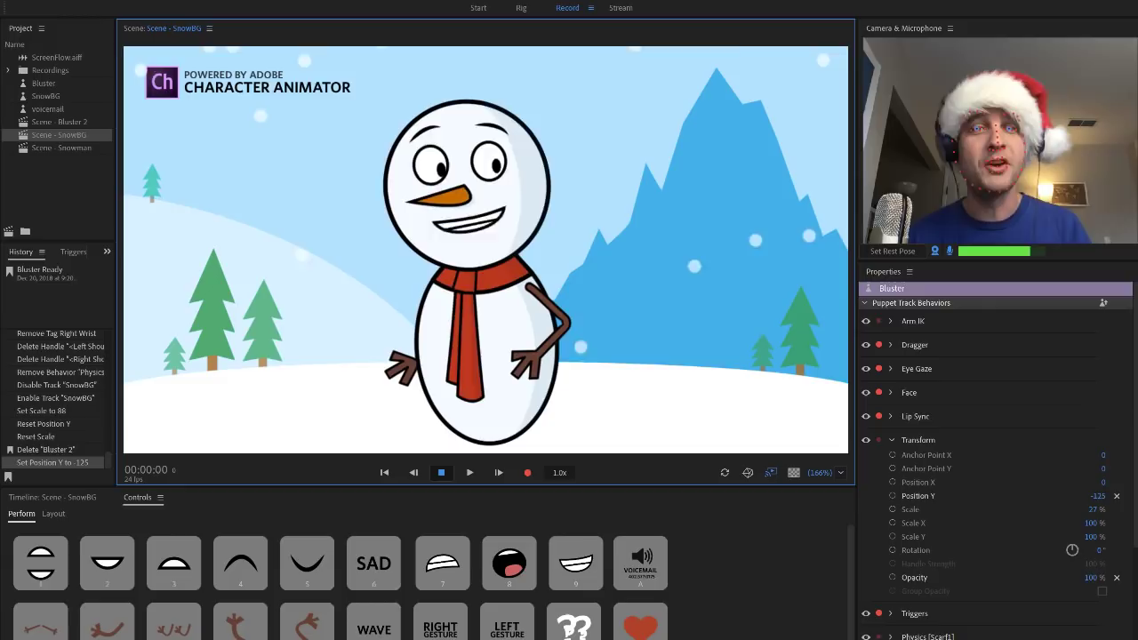
# View the Start workspace and recalibrate the face tracking in the Record workspace by setting the rest pose.
pyautogui.click(480, 8)
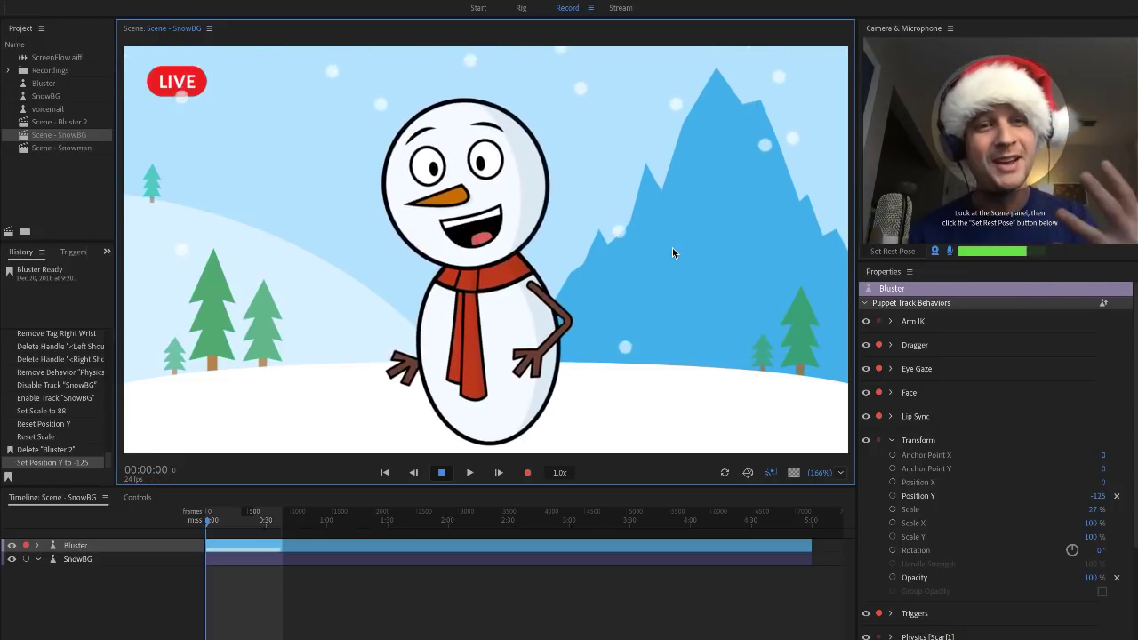
pyautogui.click(893, 251)
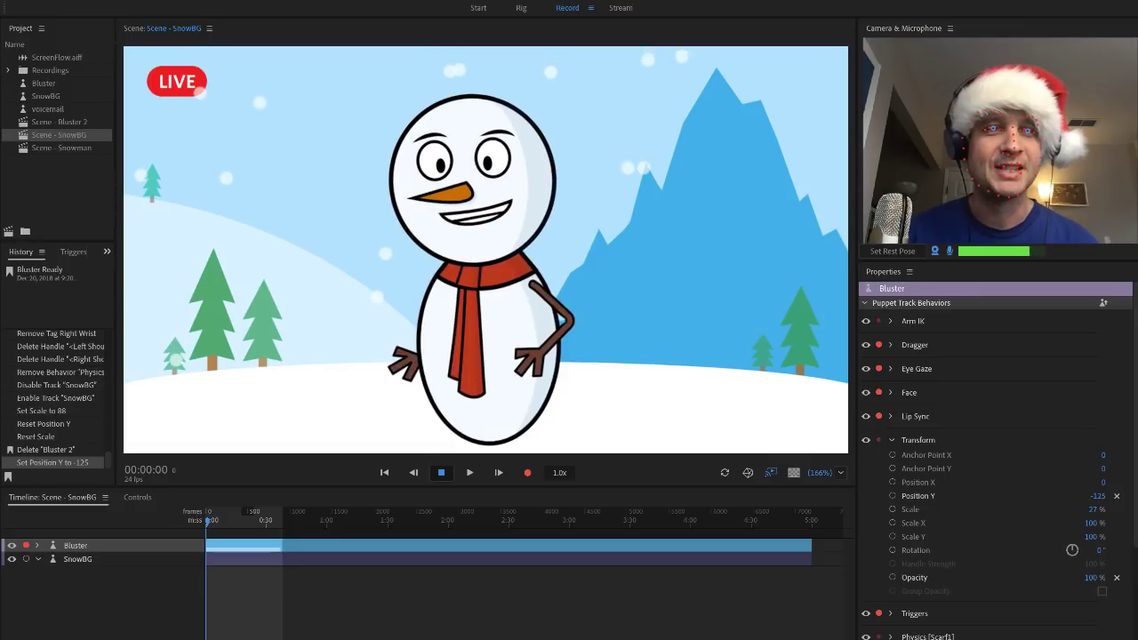
# Show the Bluster puppet's performance controls again and trigger the Wave gesture and the upward-curved expression.
pyautogui.click(138, 498)
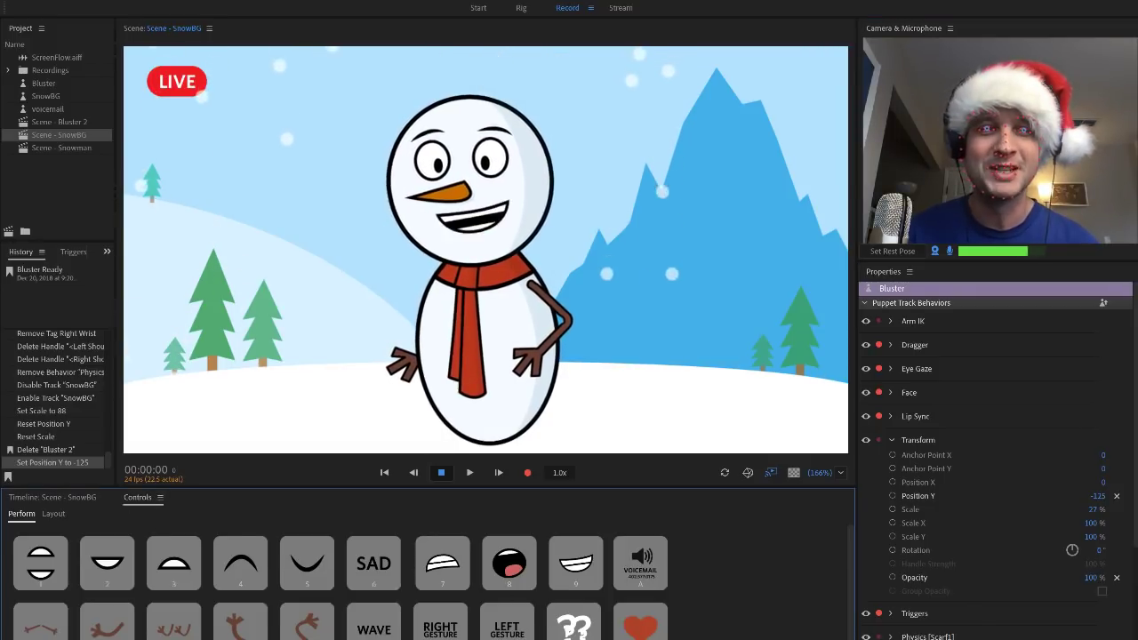
pyautogui.press('h')
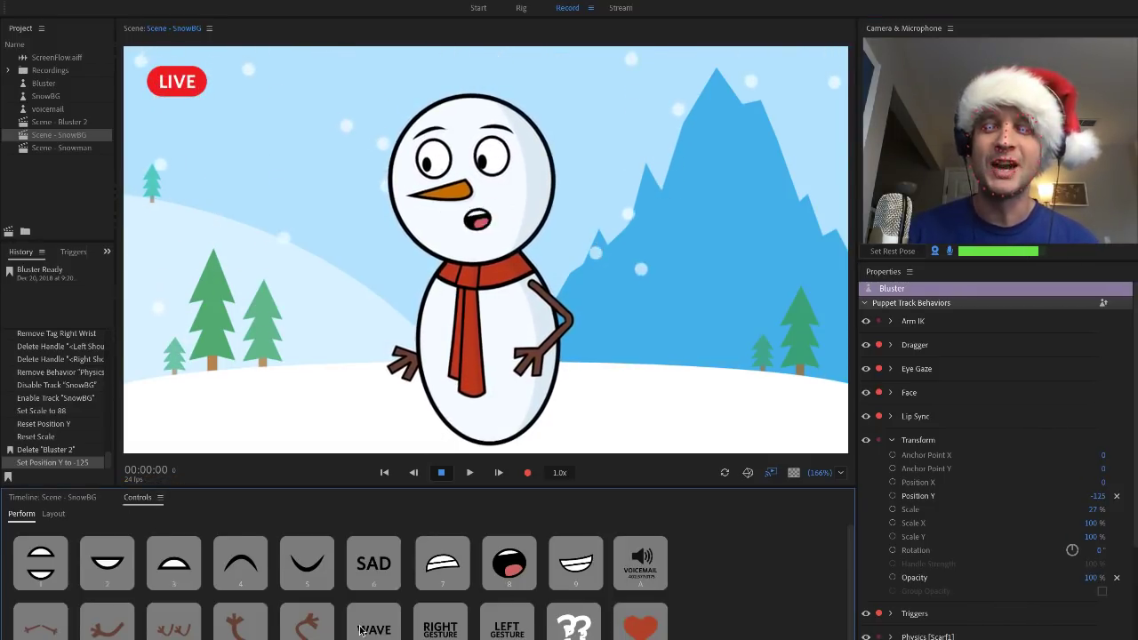
pyautogui.click(362, 631)
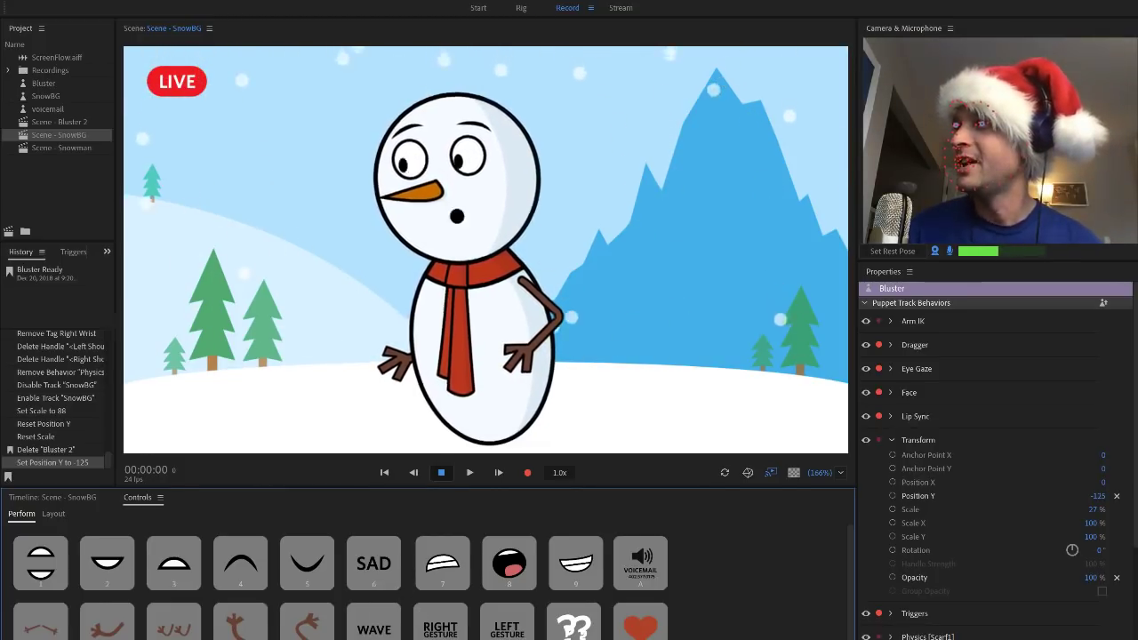
pyautogui.click(485, 371)
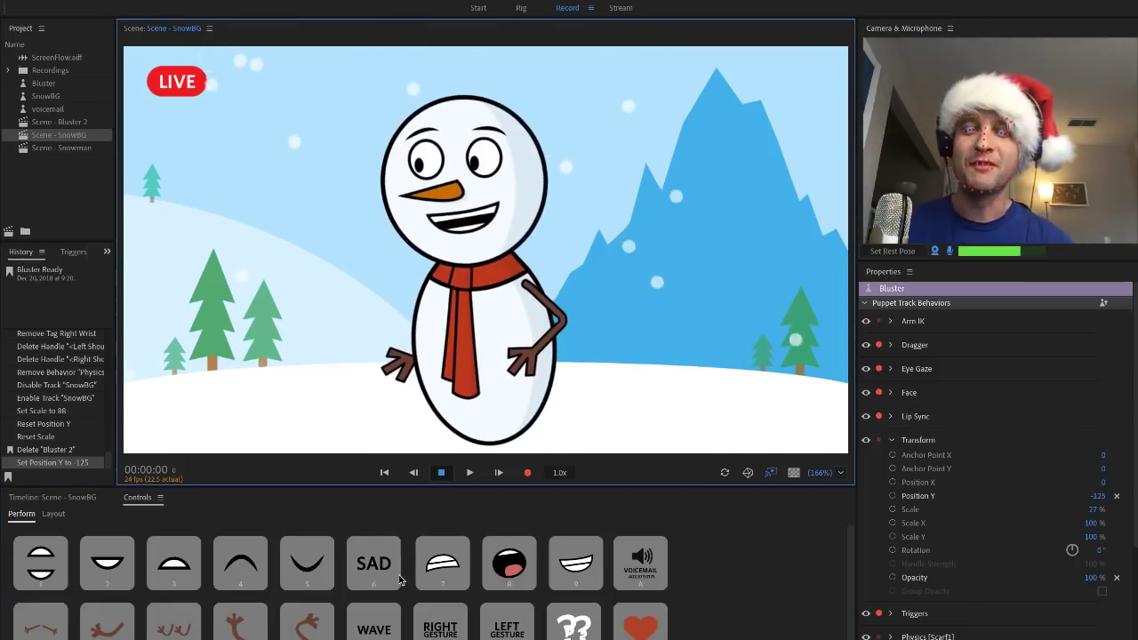
pyautogui.click(301, 573)
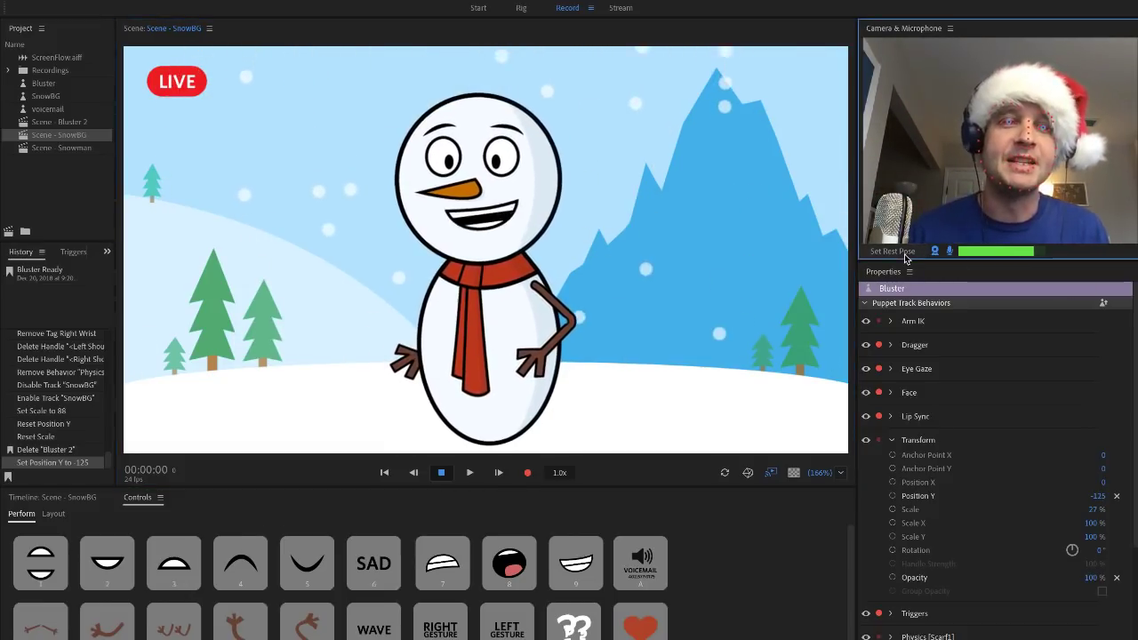
# Open the Bluster puppet in the Rig workspace and close its Controls panel.
pyautogui.click(53, 497)
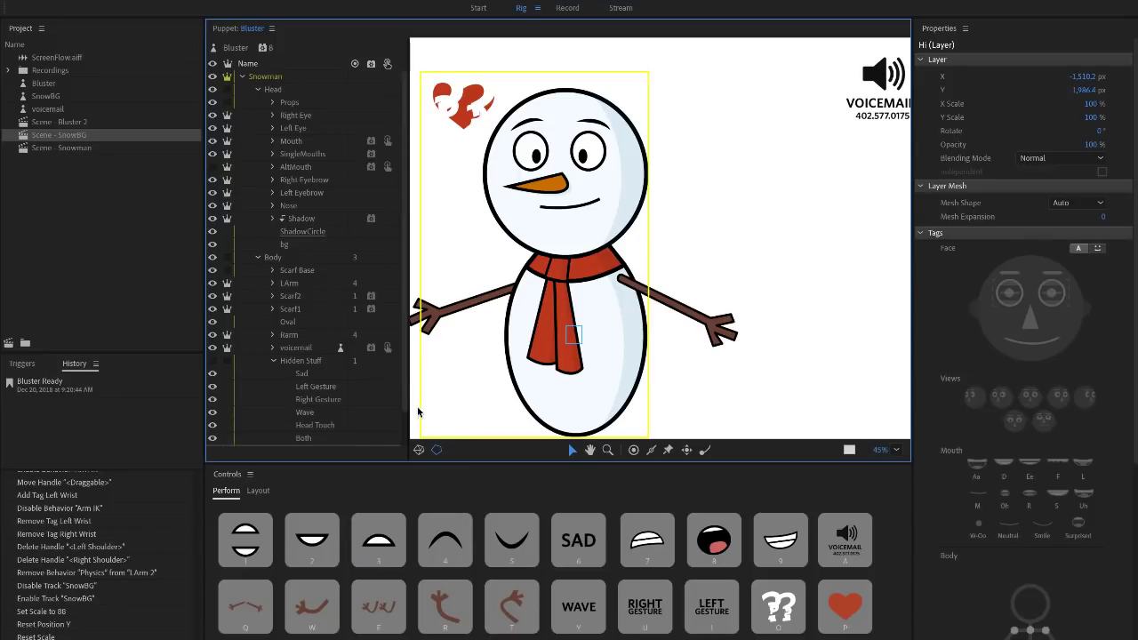
pyautogui.click(251, 475)
pyautogui.click(263, 484)
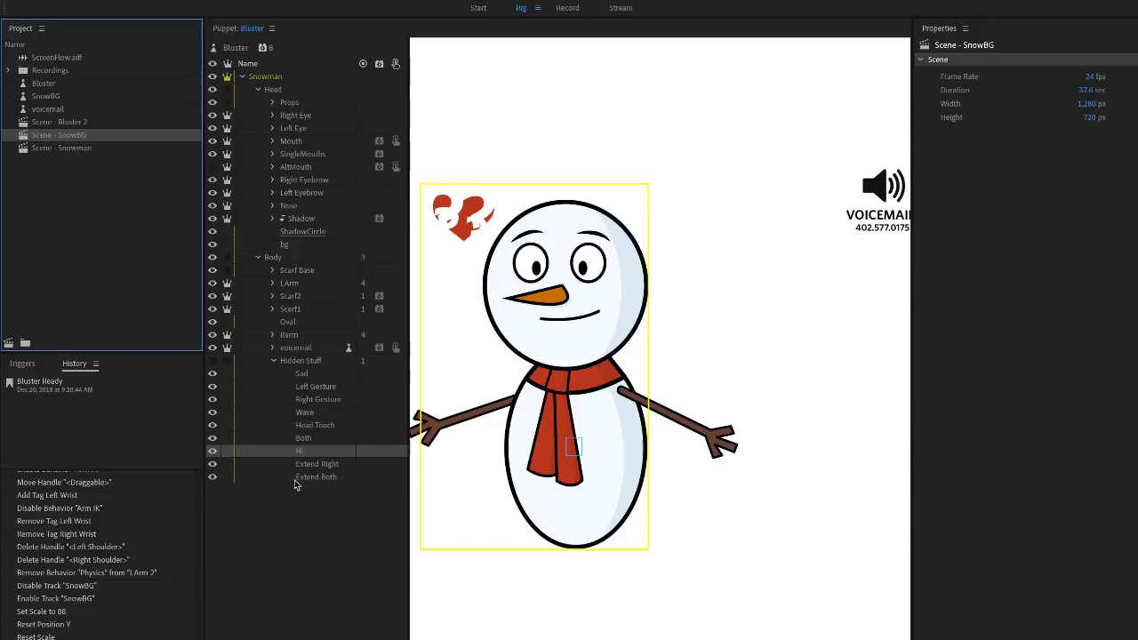
# Select the Hi layer, collapse the Hidden Stuff group, and clear the layer selection.
pyautogui.click(298, 451)
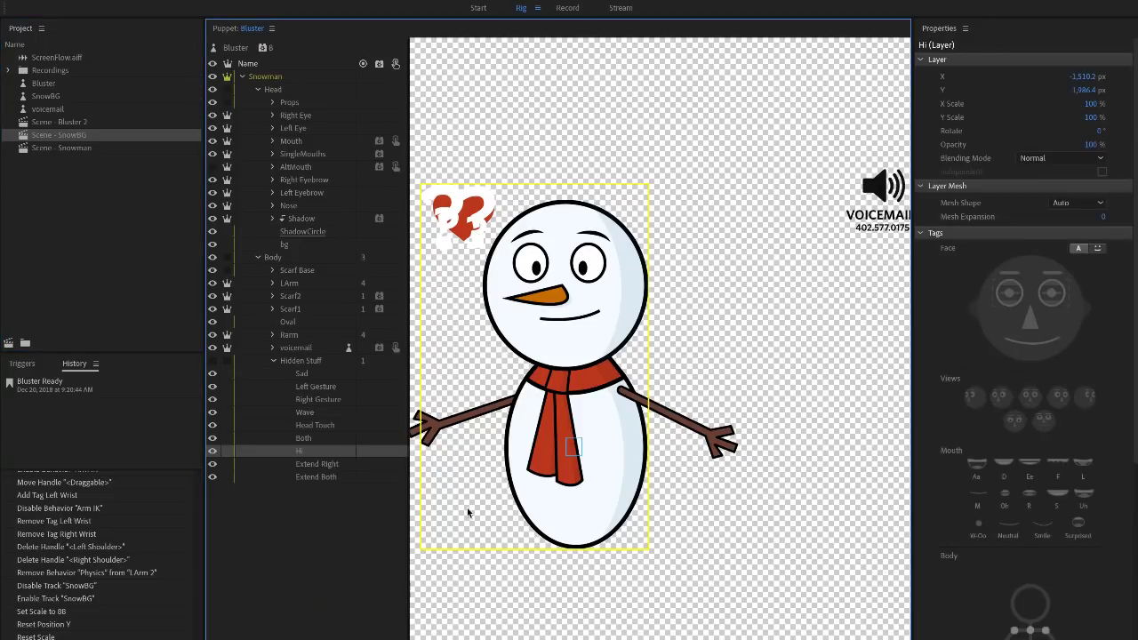
pyautogui.click(273, 362)
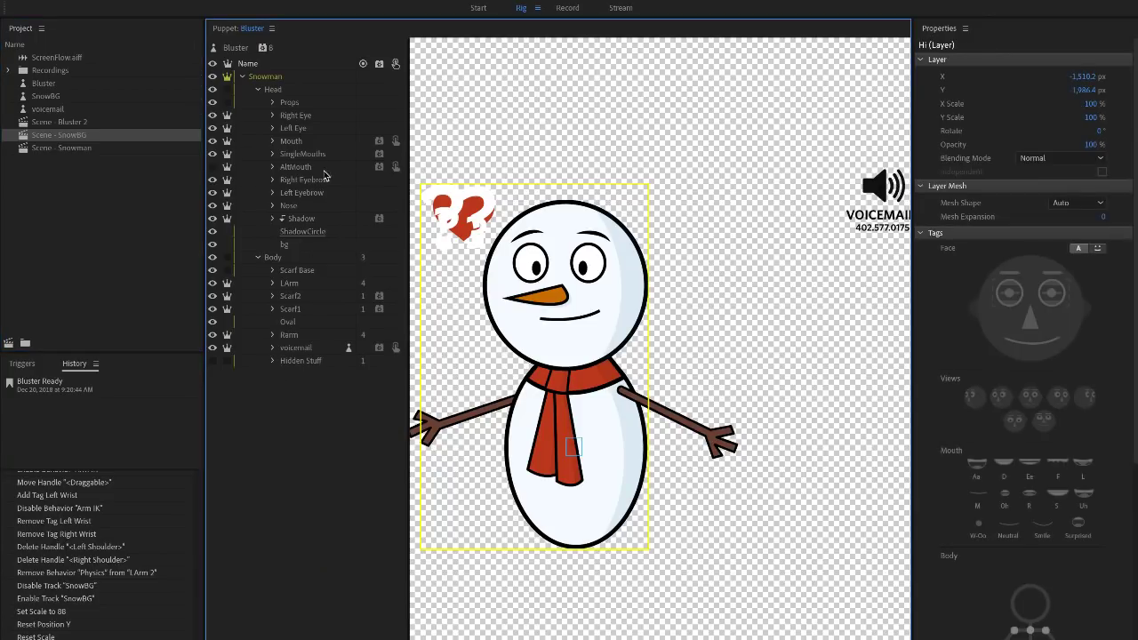
pyautogui.press('super+shift+a')
# Examine the face tags assigned to the Mouth, AltMouth, Nose and Shadow layers of the snowman's head.
pyautogui.click(292, 141)
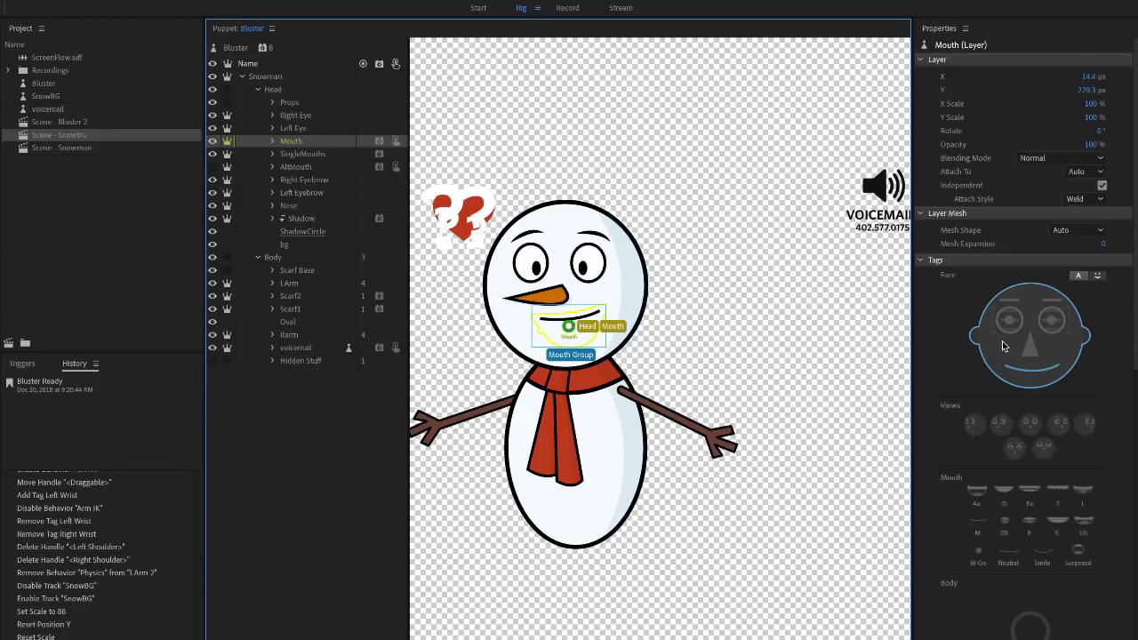
pyautogui.click(285, 168)
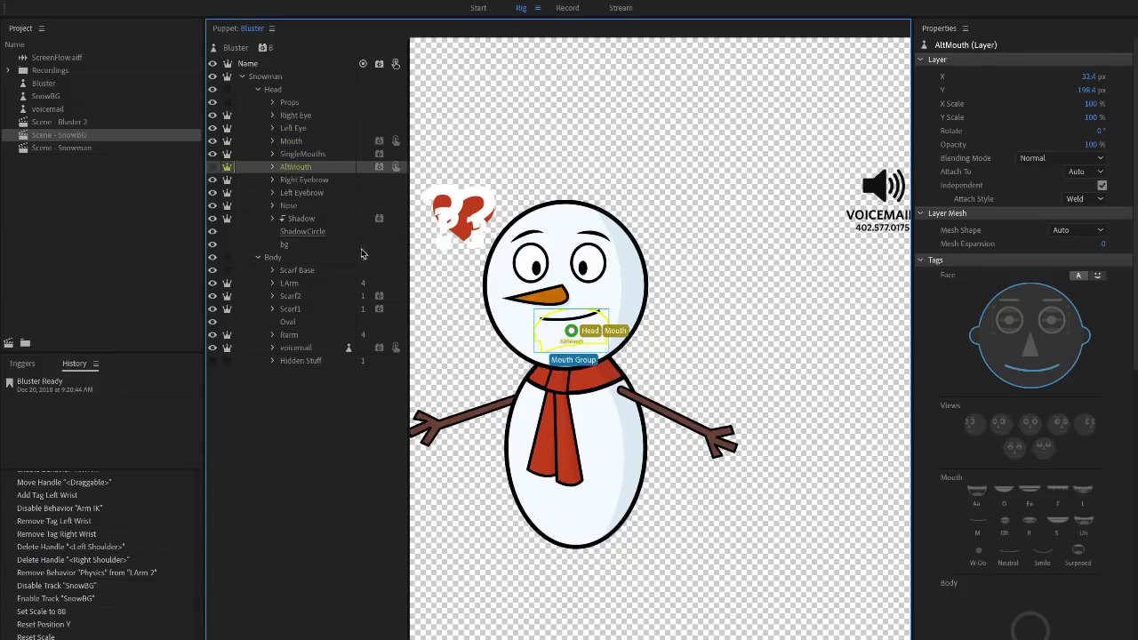
pyautogui.click(311, 207)
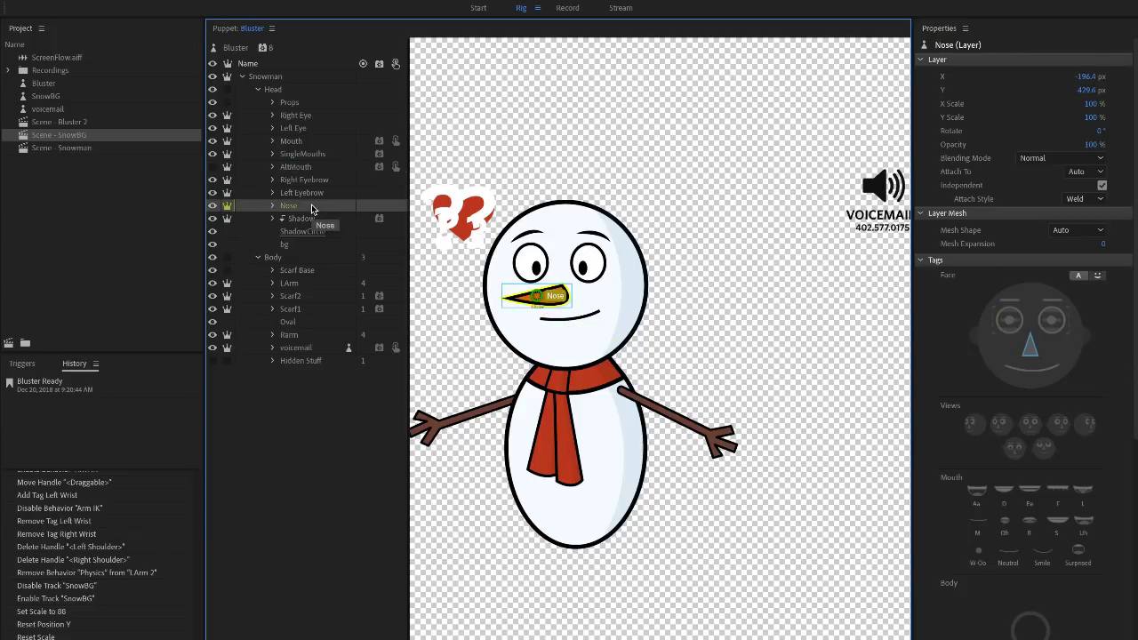
pyautogui.click(313, 225)
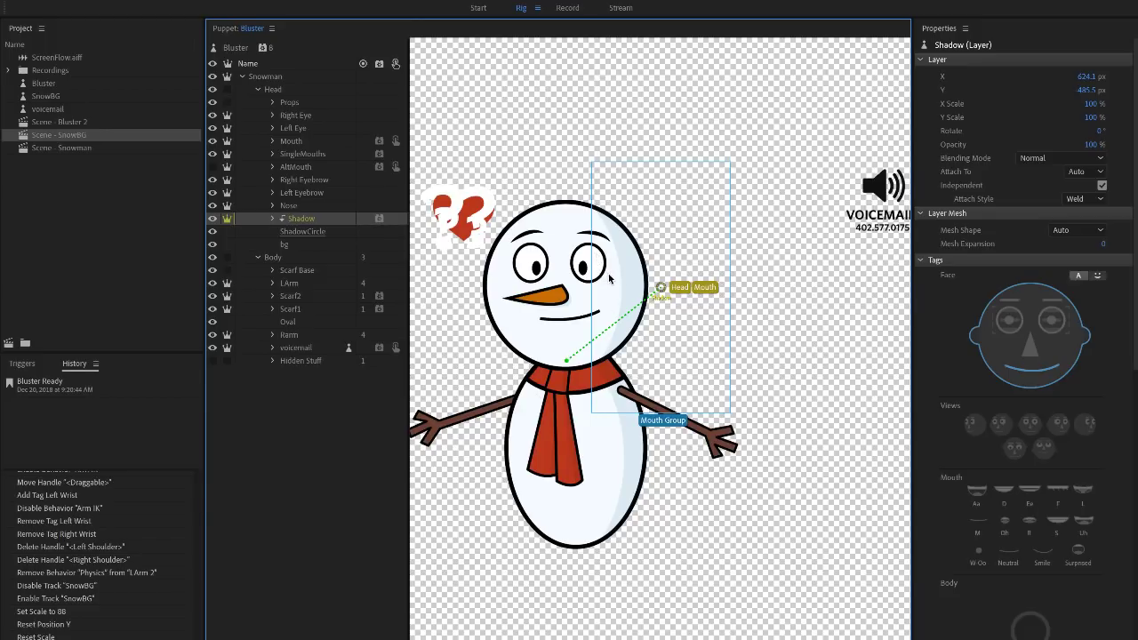
# Return to the Record workspace and expand the Face [Shadow] behavior settings of the Bluster puppet.
pyautogui.click(569, 8)
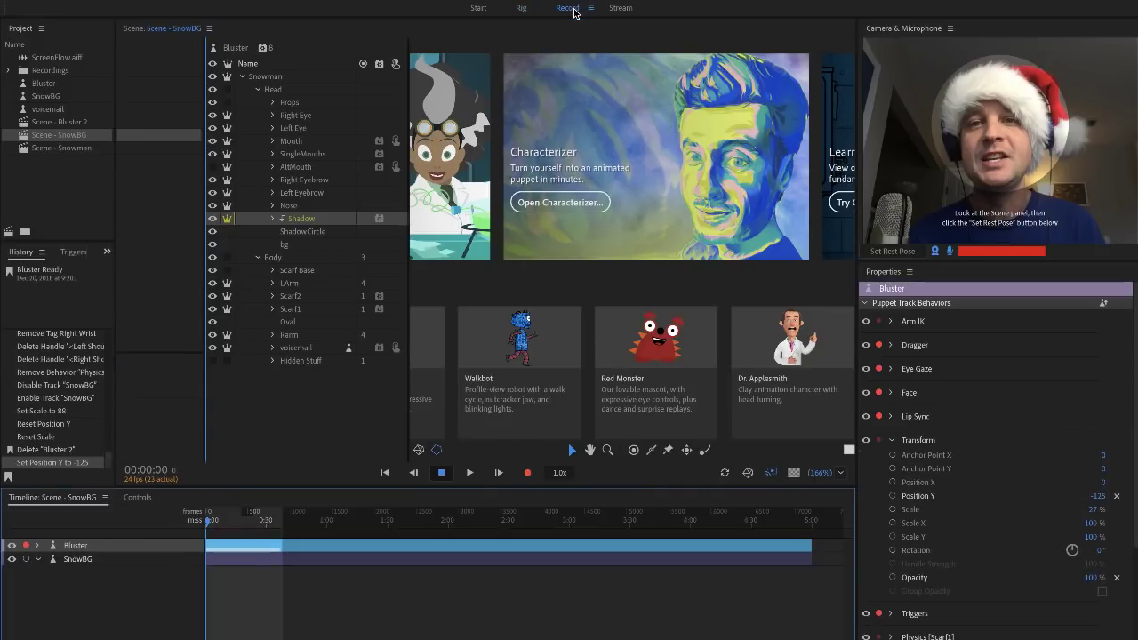
pyautogui.scroll(-5, 1011, 473)
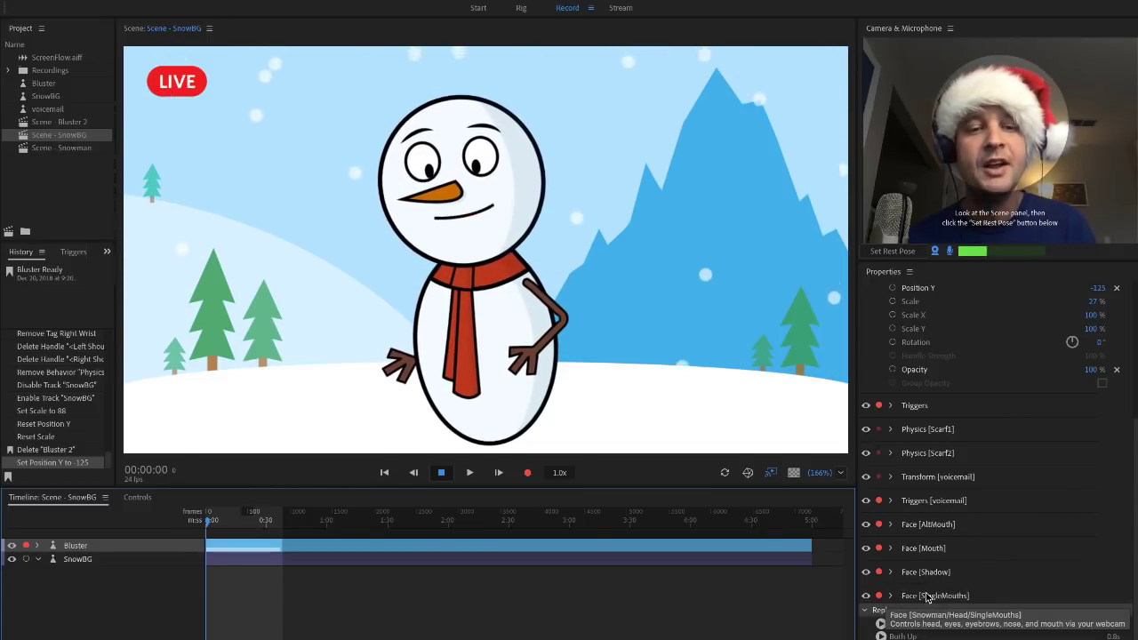
pyautogui.click(891, 572)
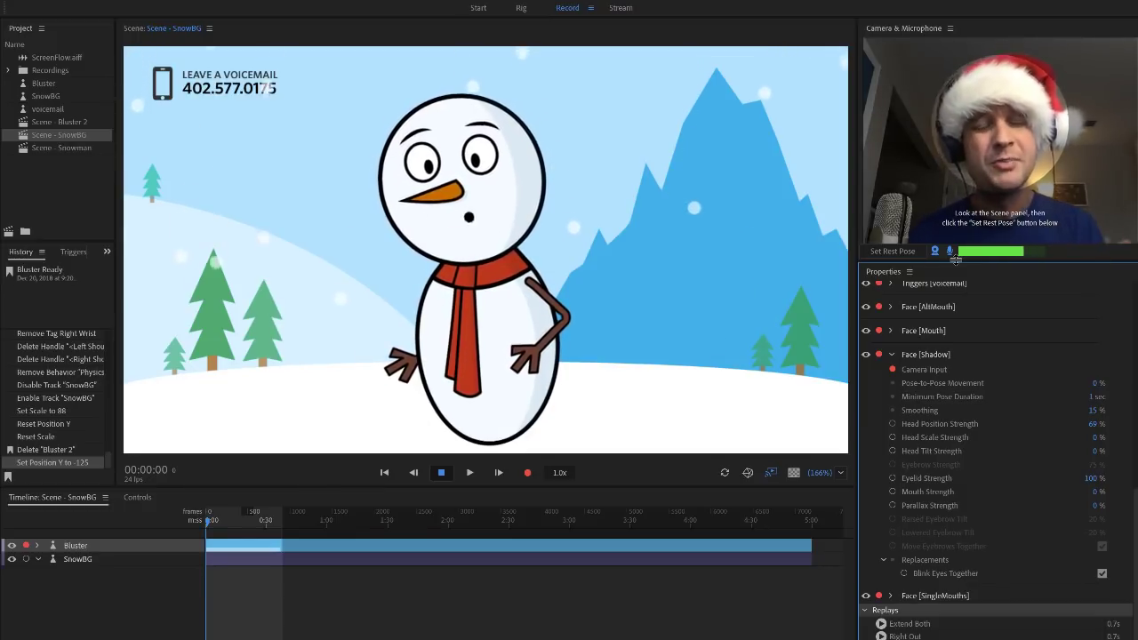
# Set the rest pose for face tracking and trigger the heart prop from the Bluster puppet's controls.
pyautogui.press('l')
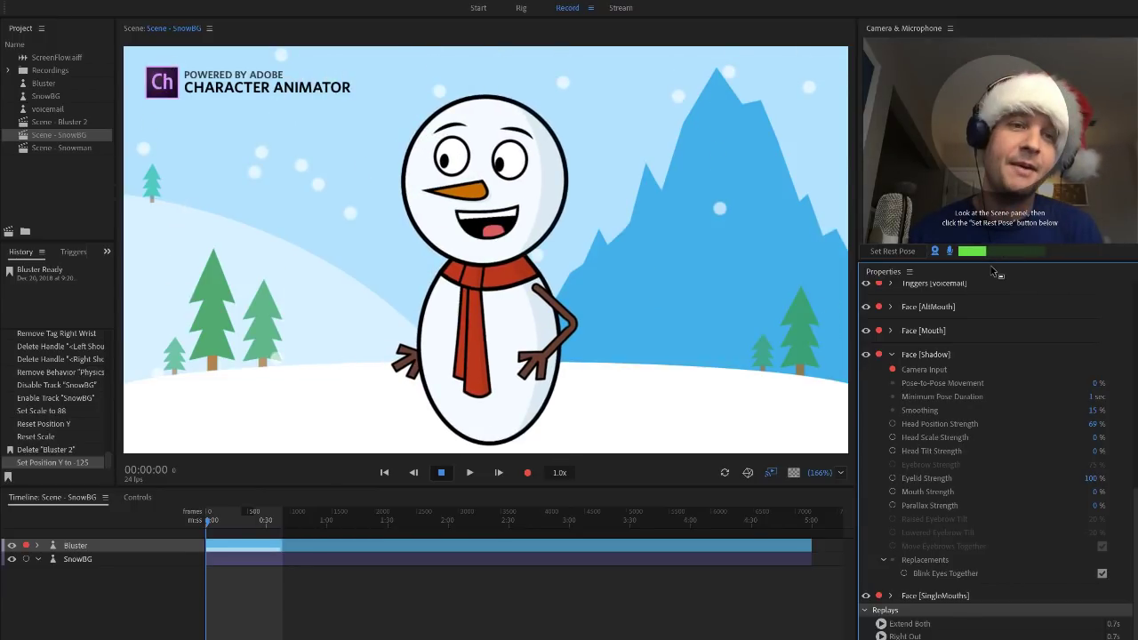
pyautogui.click(893, 251)
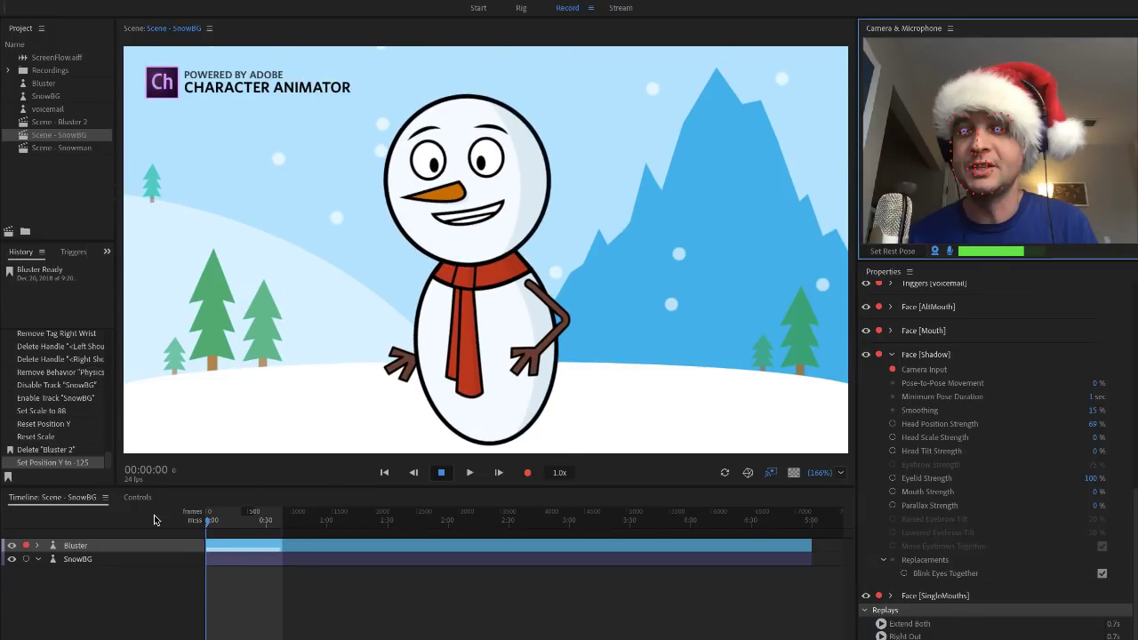
pyautogui.click(137, 497)
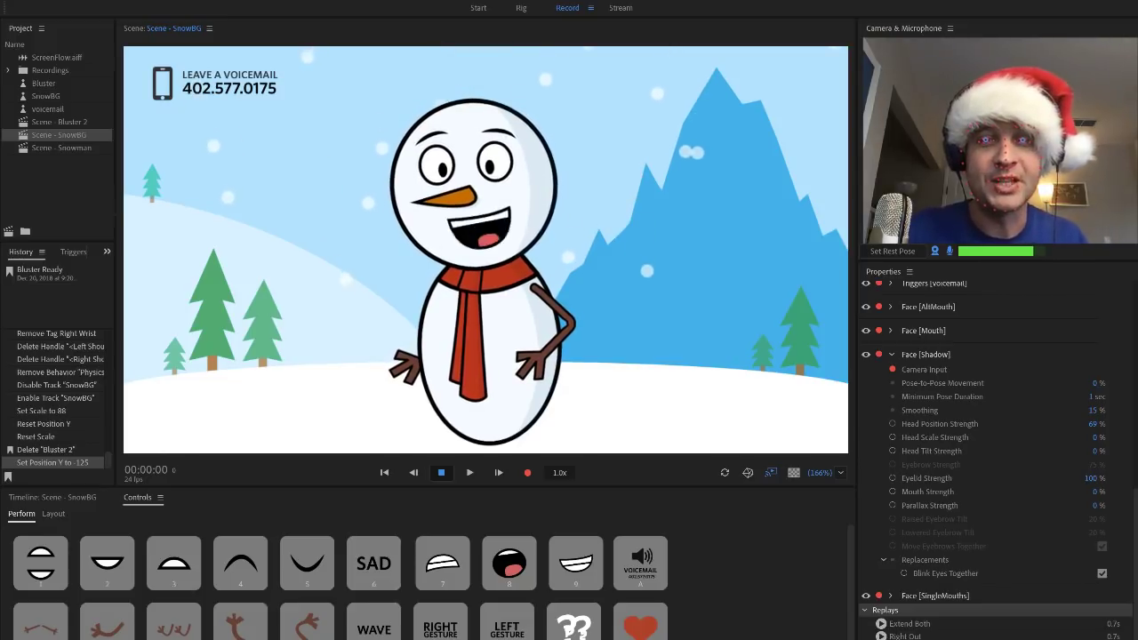
pyautogui.click(637, 633)
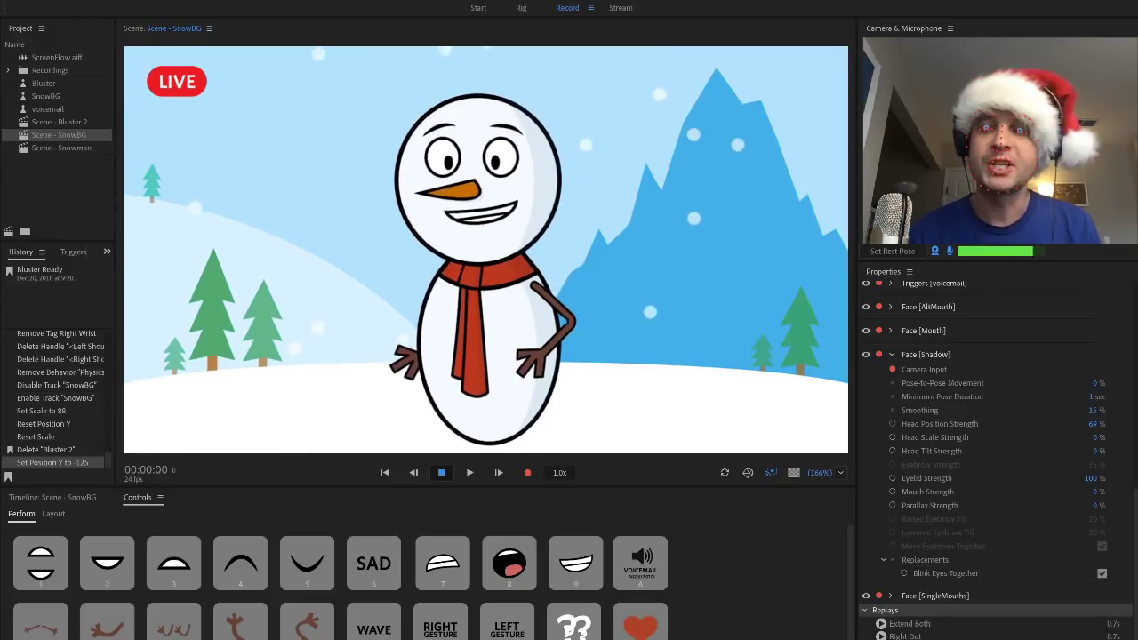
# Add a second Bluster puppet to the SnowBG scene, set its Position X to 407, and select both Bluster tracks.
pyautogui.click(82, 497)
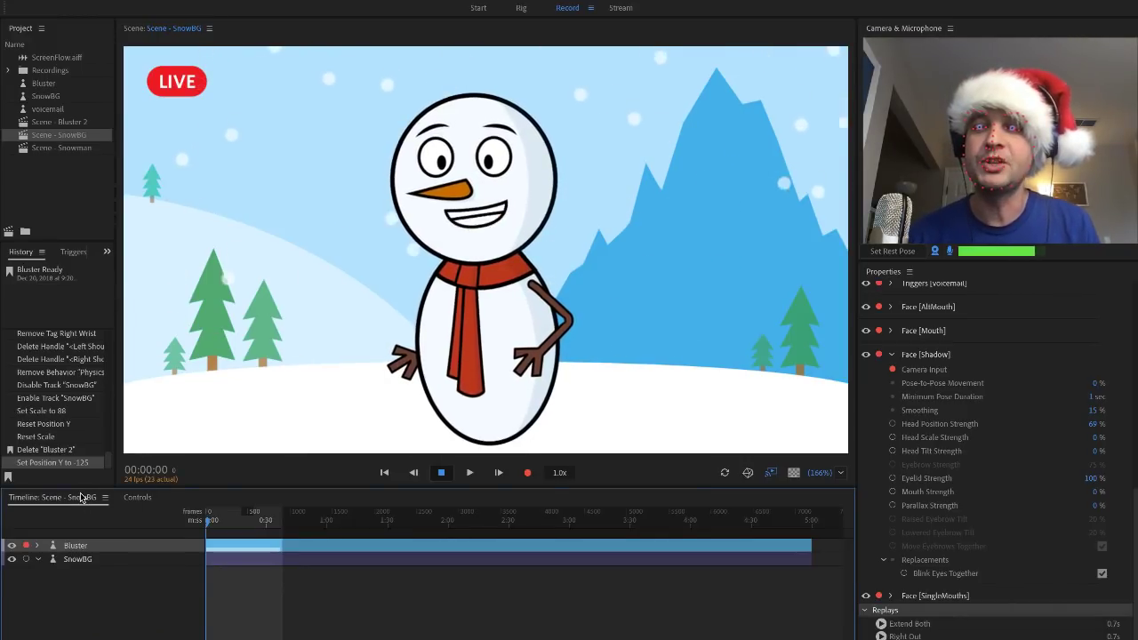
pyautogui.click(41, 83)
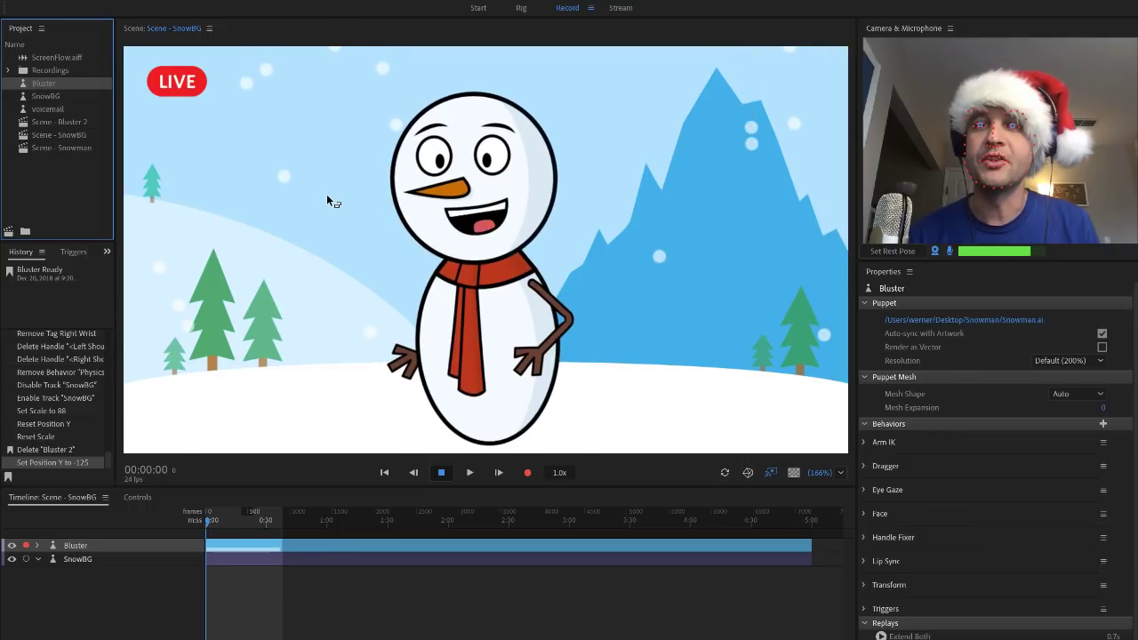
pyautogui.moveTo(326, 194); pyautogui.dragTo(326, 193)
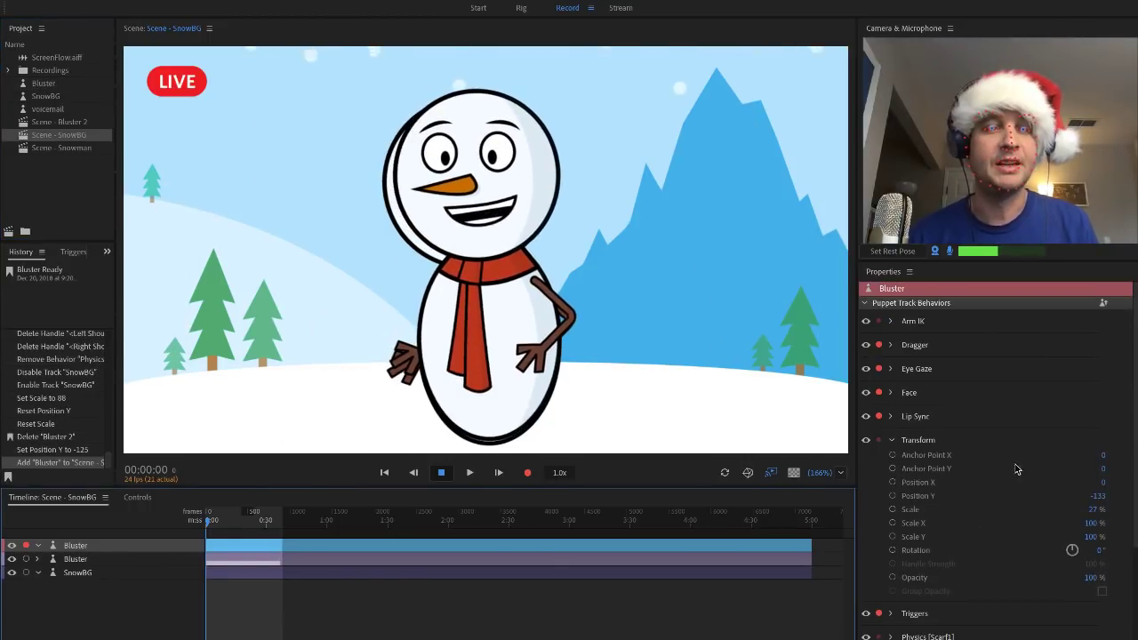
pyautogui.moveTo(1104, 482)
pyautogui.mouseDown()
pyautogui.moveTo(1126, 482)
pyautogui.moveTo(1094, 482)
pyautogui.mouseUp()
pyautogui.keyDown('shift'); pyautogui.click(92, 560); pyautogui.keyUp('shift')
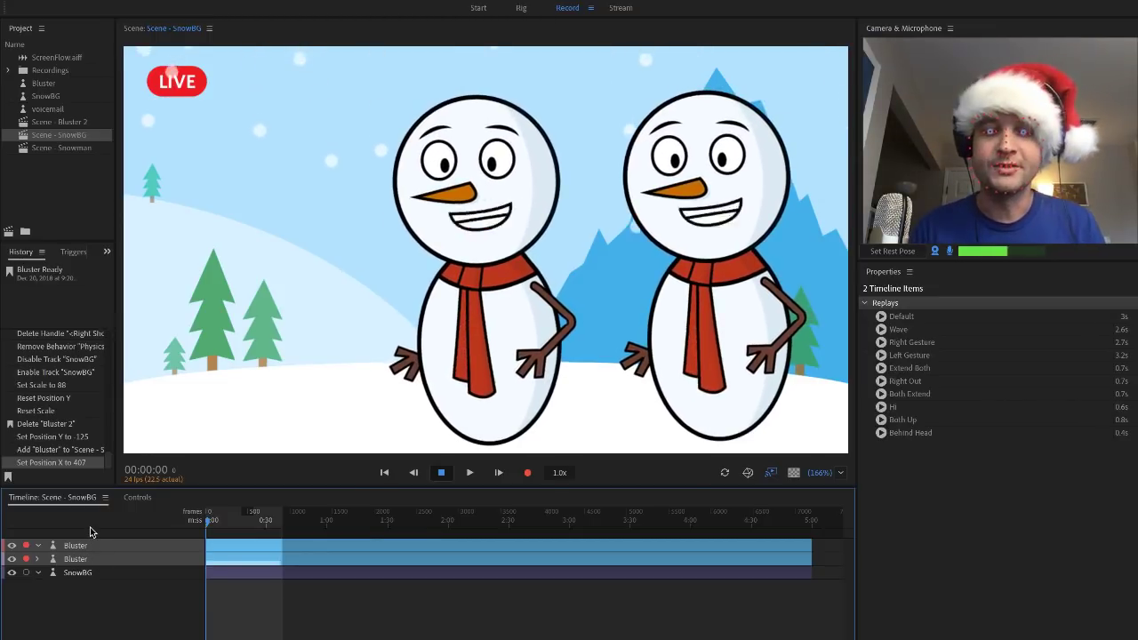
# Undo the position change and the addition of the second Bluster puppet.
pyautogui.hotkey('ctrl', 'z')
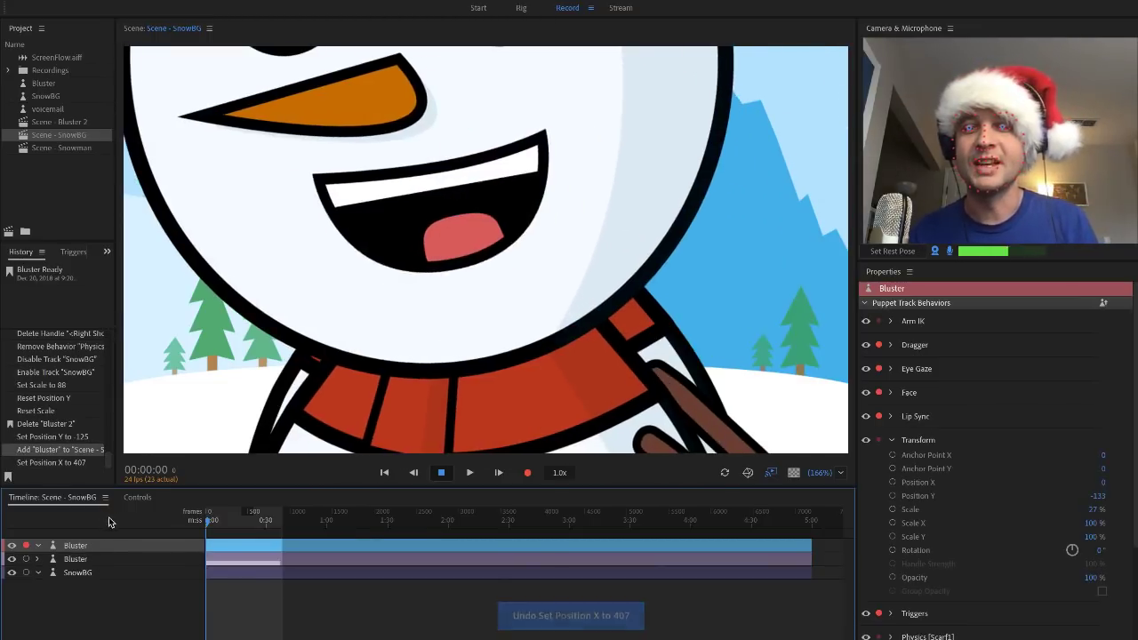
pyautogui.hotkey('ctrl', 'z')
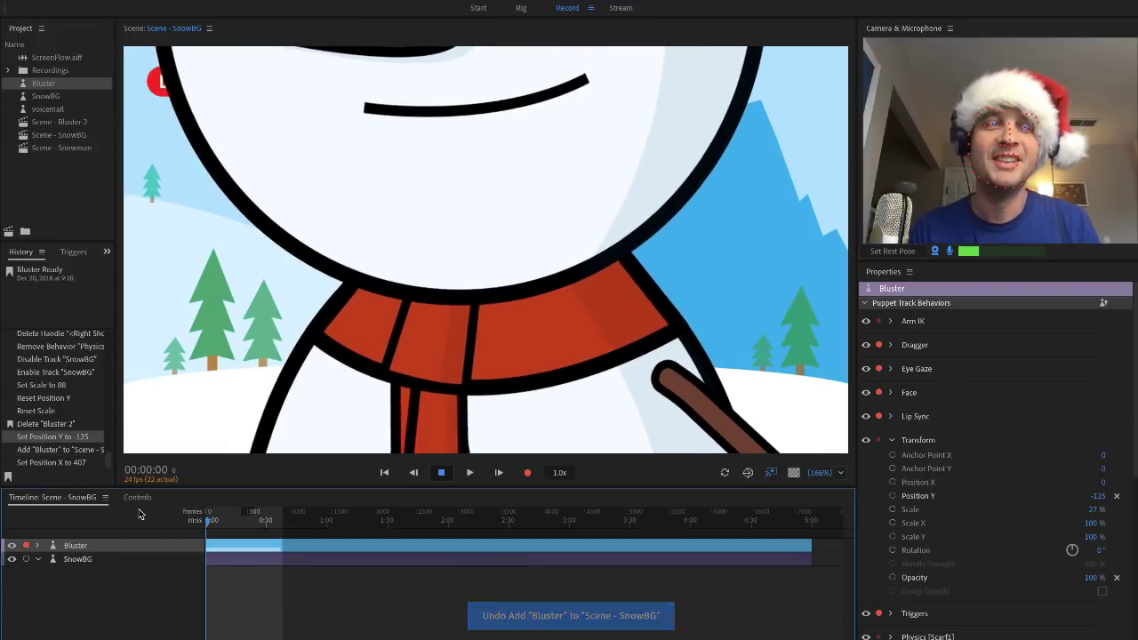
# Try a 21% scale on the Bluster puppet, and set its scale back to 27%.
pyautogui.moveTo(1099, 510); pyautogui.dragTo(1096, 510)
pyautogui.click(1097, 510)
pyautogui.write('27')
pyautogui.press('Return')
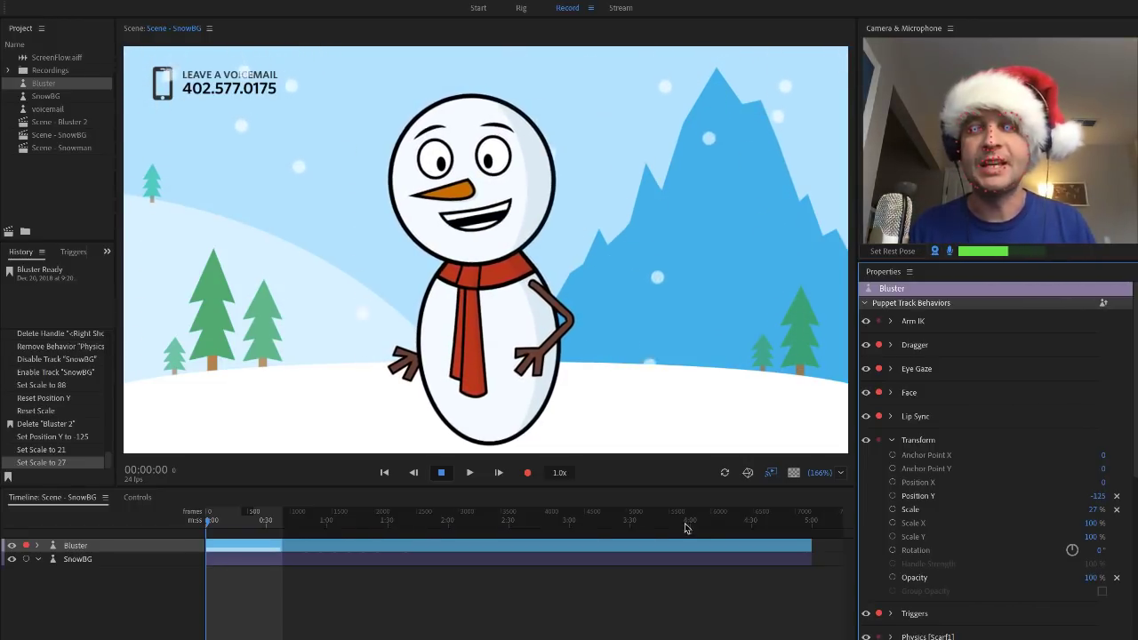
# Hide the SnowBG background track to preview Bluster alone, and make the track visible again.
pyautogui.click(12, 560)
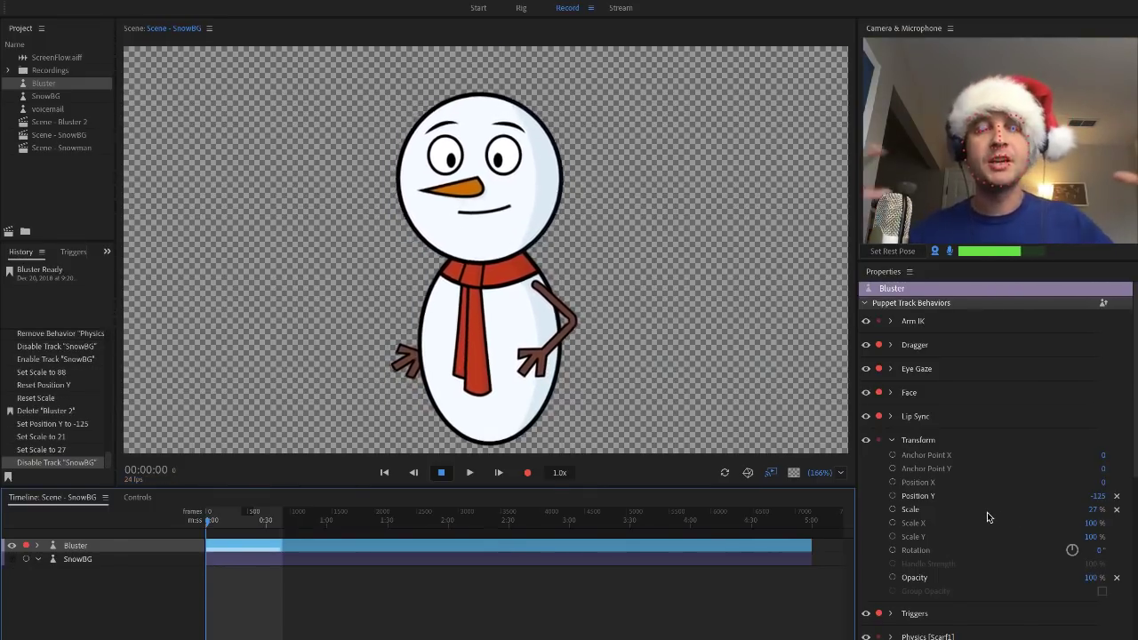
pyautogui.click(11, 560)
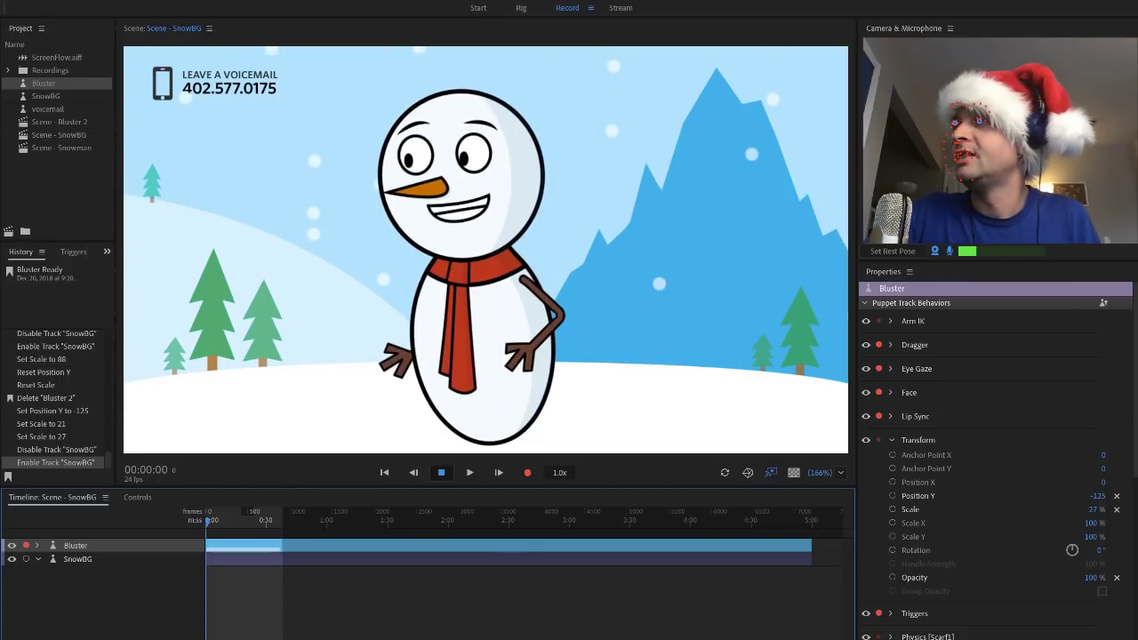
# Open the Bluster puppet and the Bluster 2 and Snowman scenes, enlarging Snowman's timeline to examine the recorded Dragger handle takes.
pyautogui.click(432, 201)
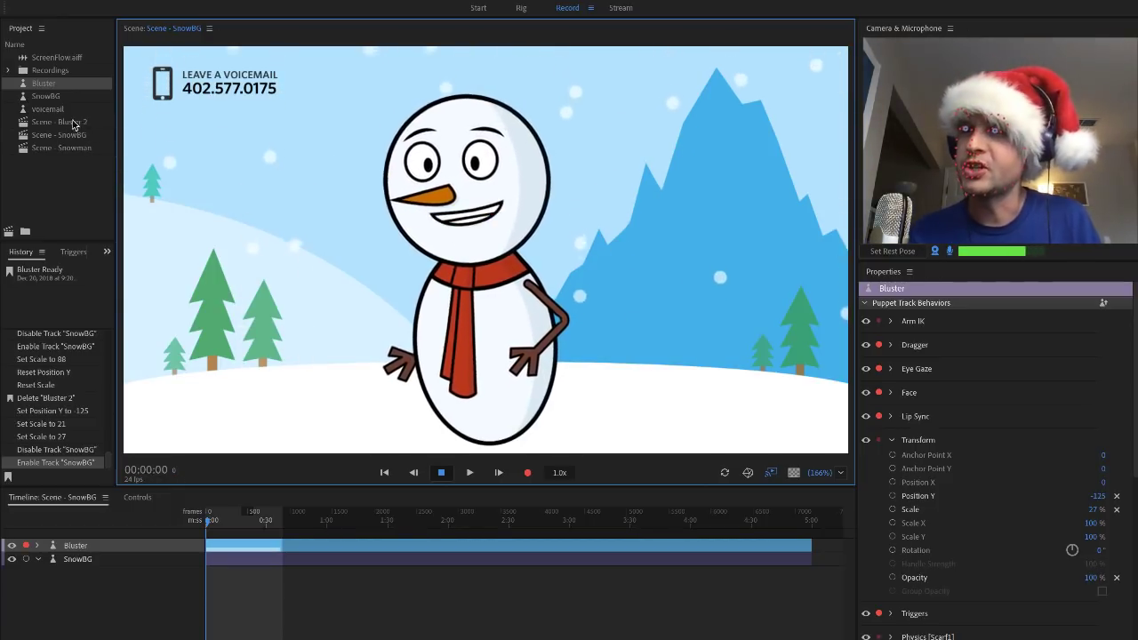
pyautogui.click(52, 84)
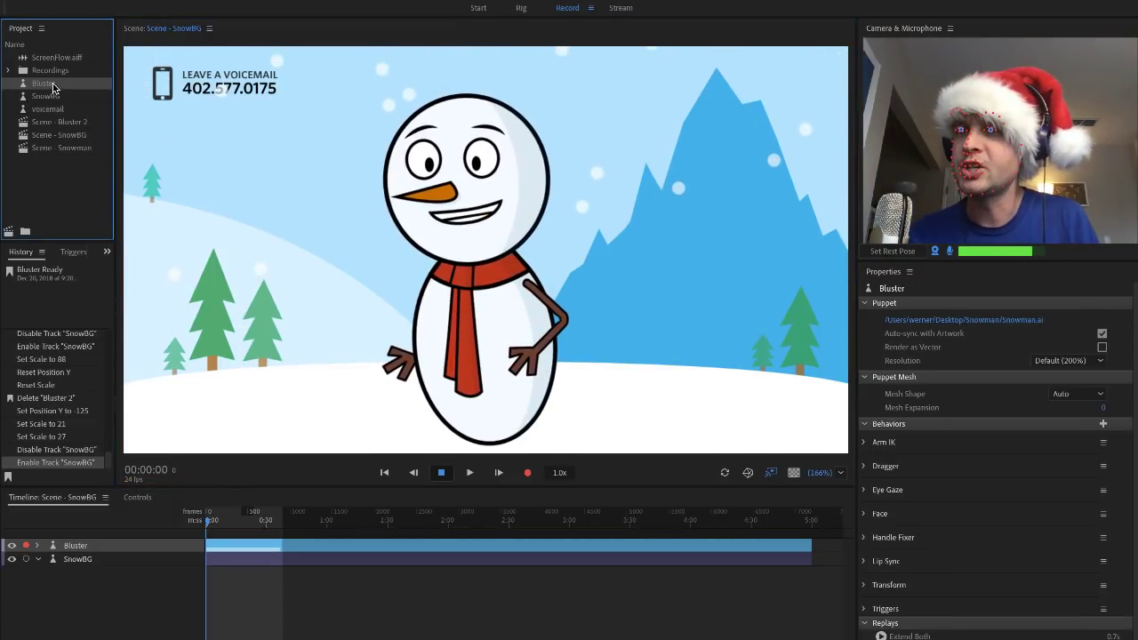
pyautogui.doubleClick(52, 84)
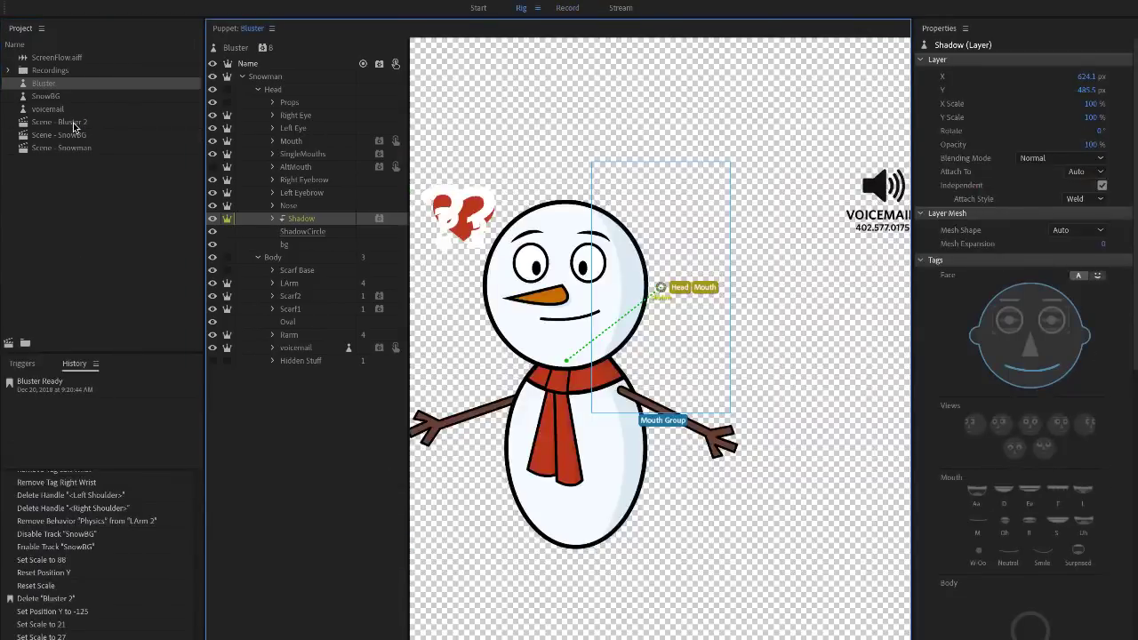
pyautogui.doubleClick(74, 124)
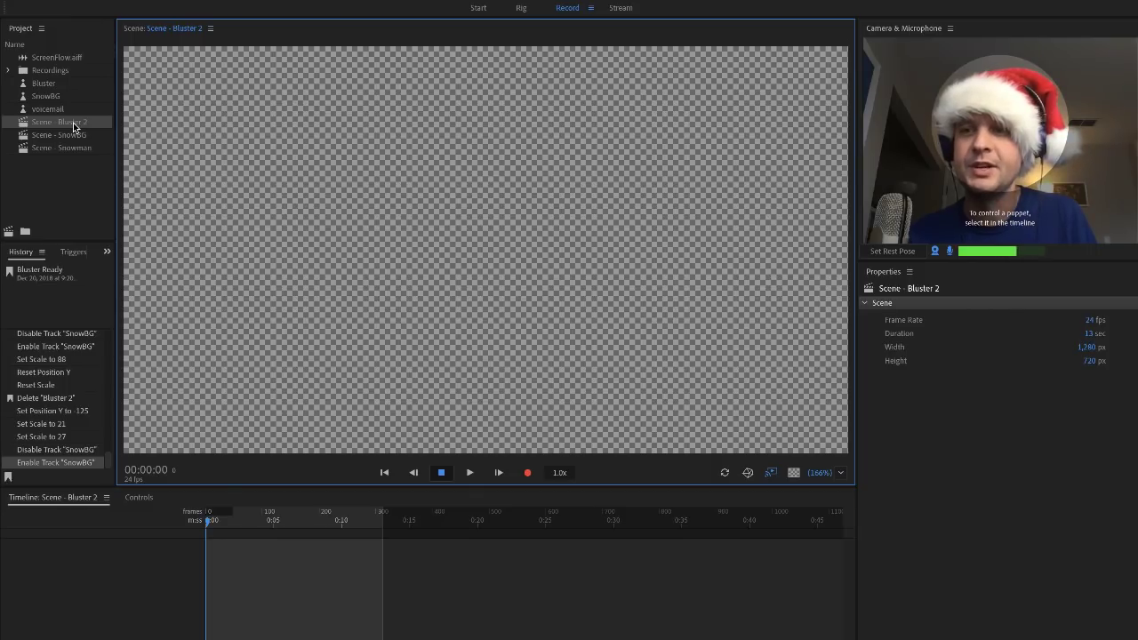
pyautogui.doubleClick(67, 147)
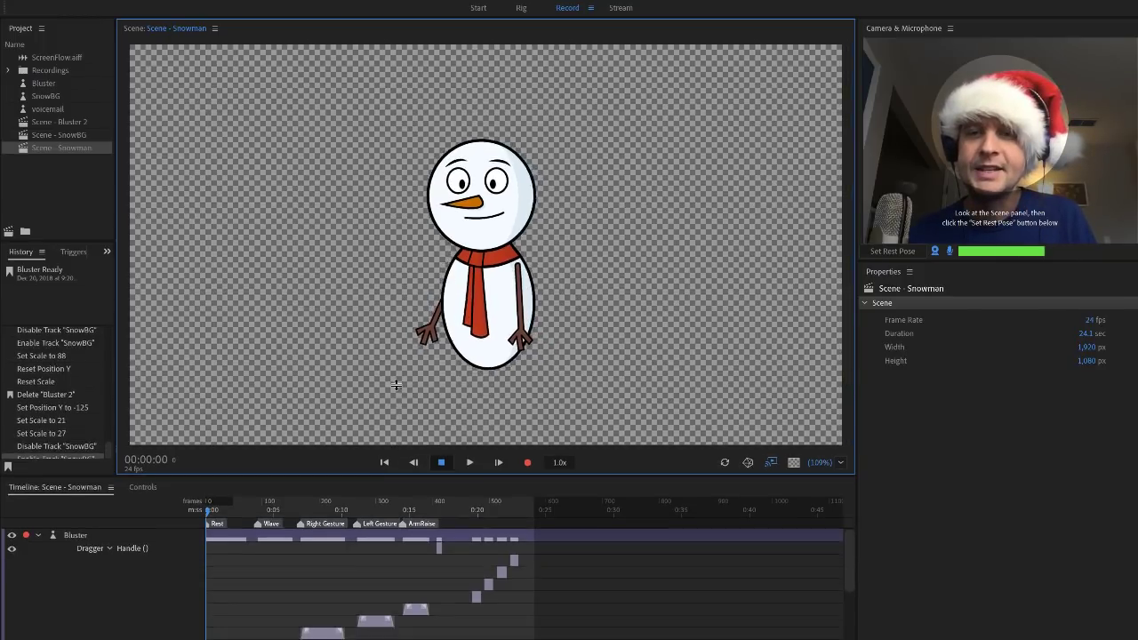
pyautogui.moveTo(403, 486); pyautogui.dragTo(403, 353)
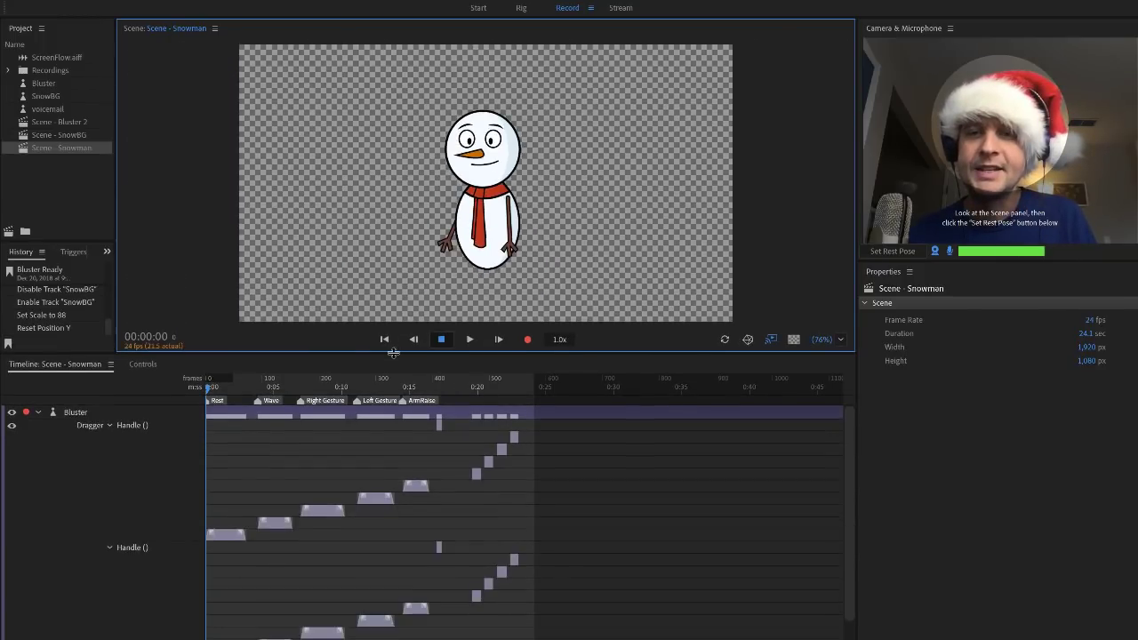
pyautogui.click(238, 388)
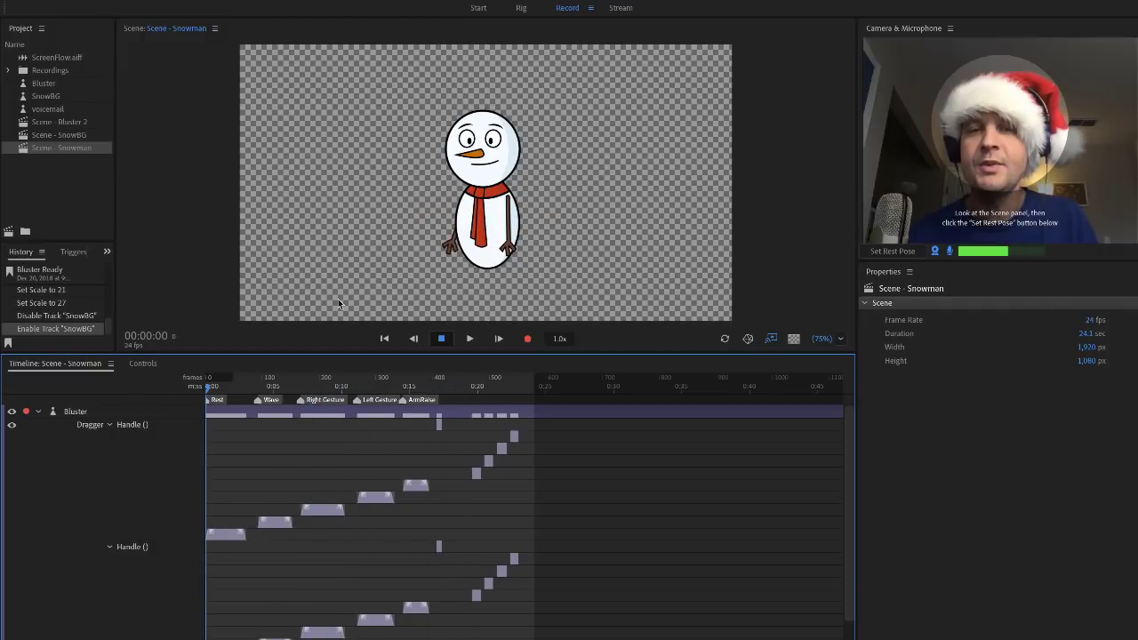
# Reopen the SnowBG scene in the Record workspace and shrink the timeline to enlarge the scene view.
pyautogui.click(526, 8)
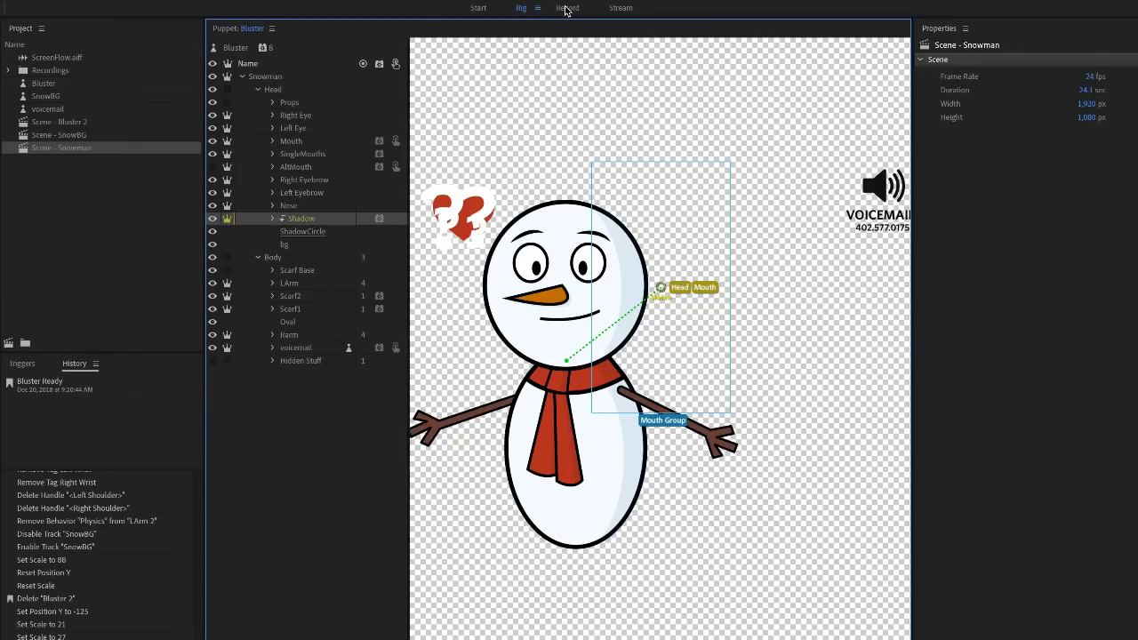
pyautogui.click(566, 8)
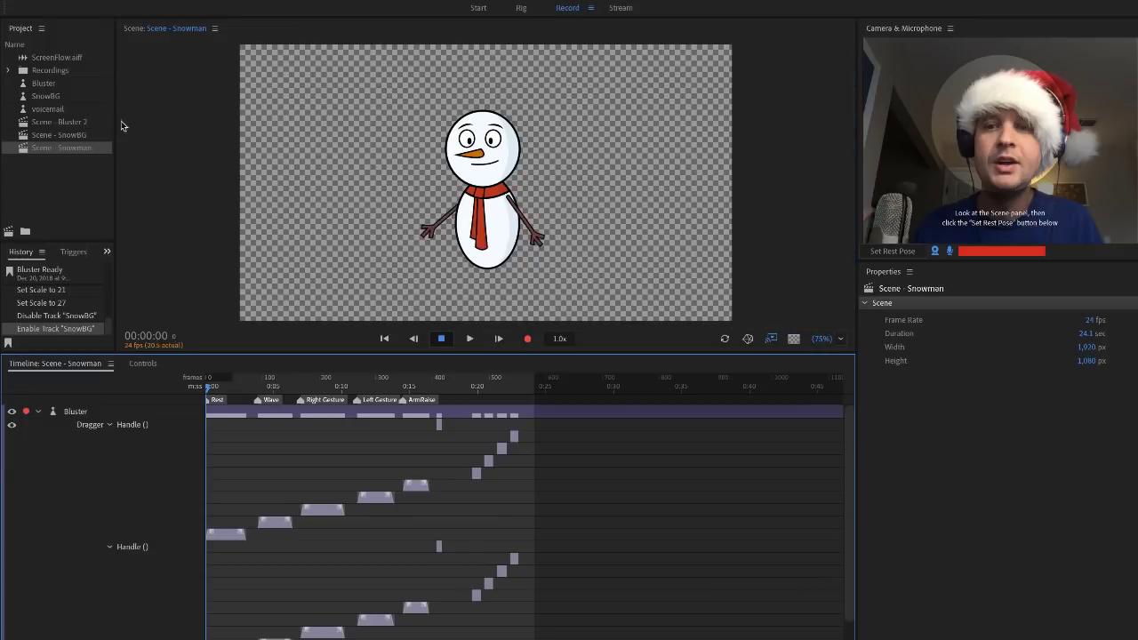
pyautogui.click(70, 139)
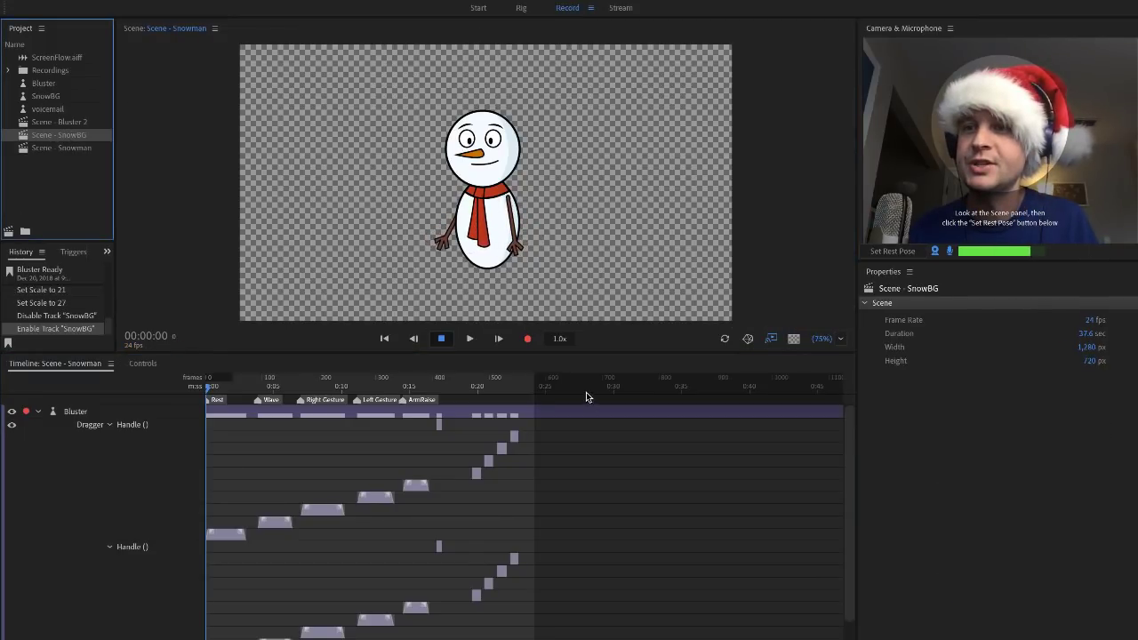
pyautogui.moveTo(588, 351); pyautogui.dragTo(587, 556)
# Show Bluster's triggers at a wider size and inspect the Arms swap set and its Default trigger.
pyautogui.click(71, 254)
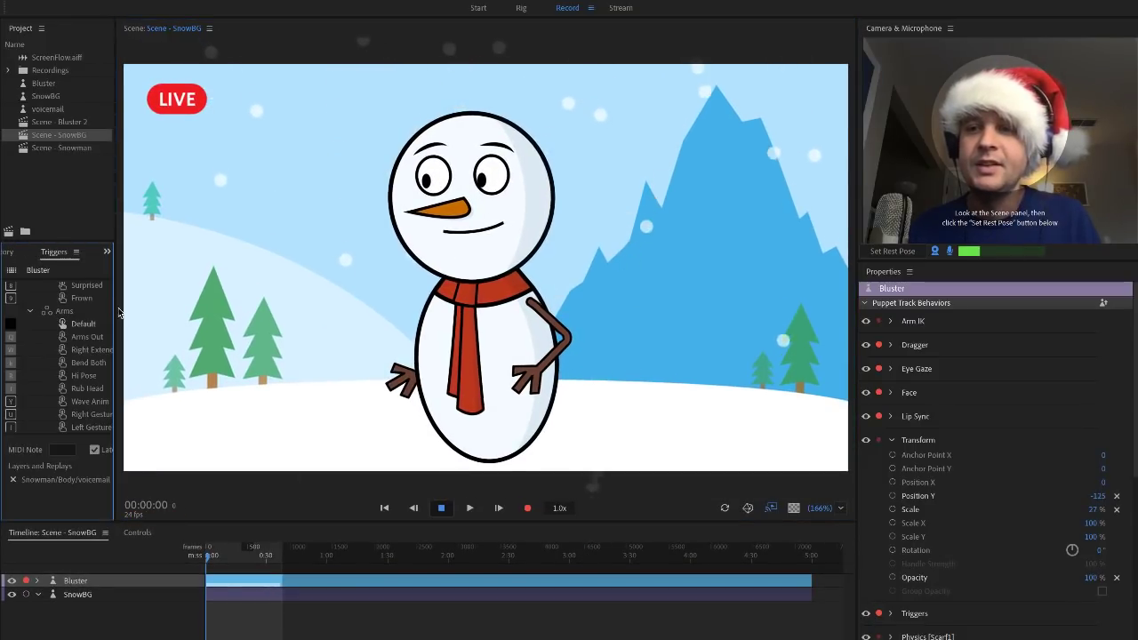
pyautogui.moveTo(116, 316); pyautogui.dragTo(247, 317)
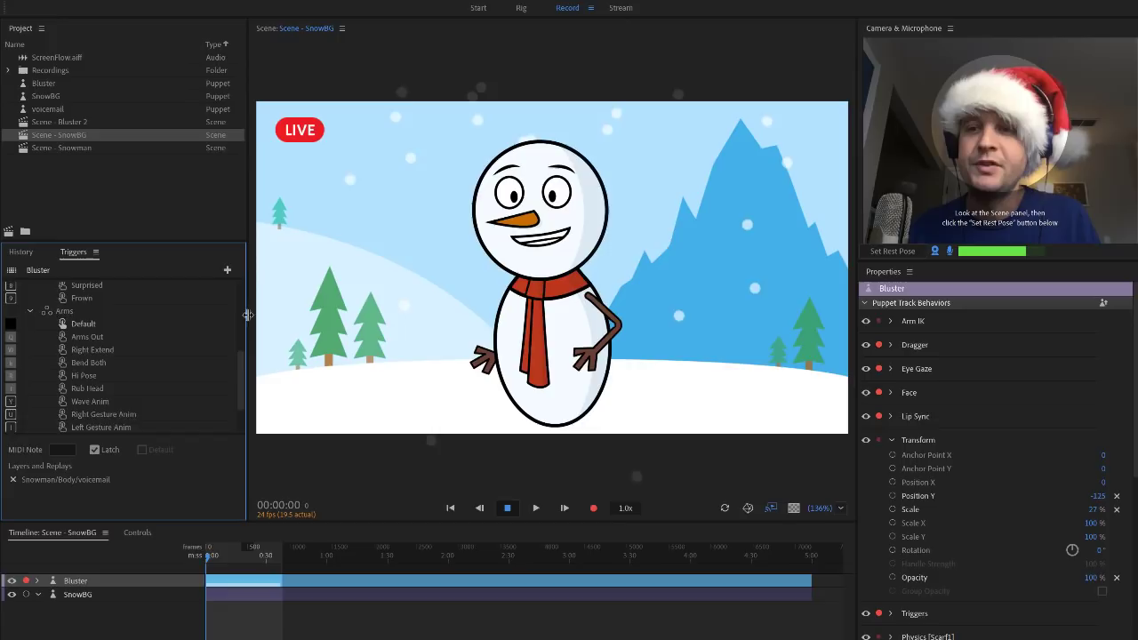
pyautogui.scroll(3, 145, 356)
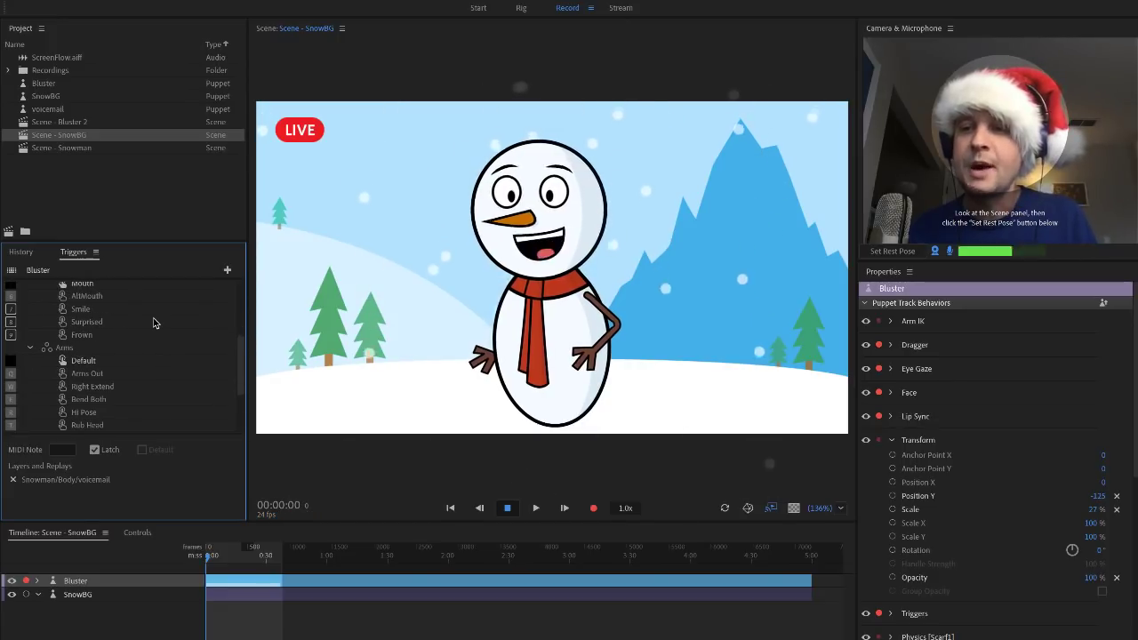
pyautogui.scroll(-1, 89, 347)
pyautogui.click(80, 349)
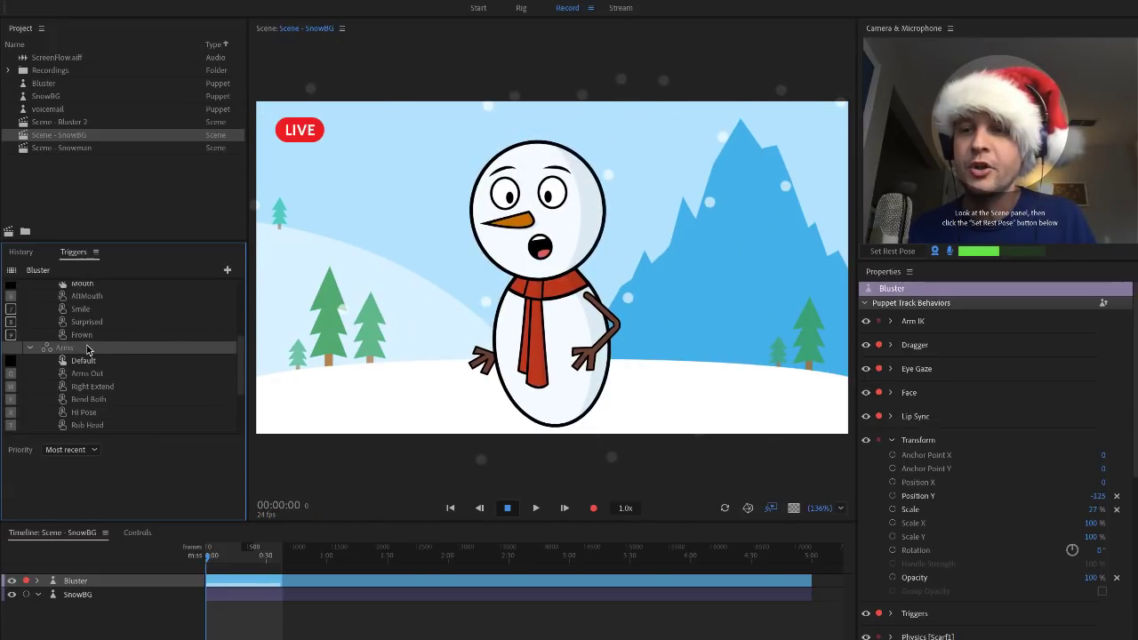
pyautogui.click(84, 360)
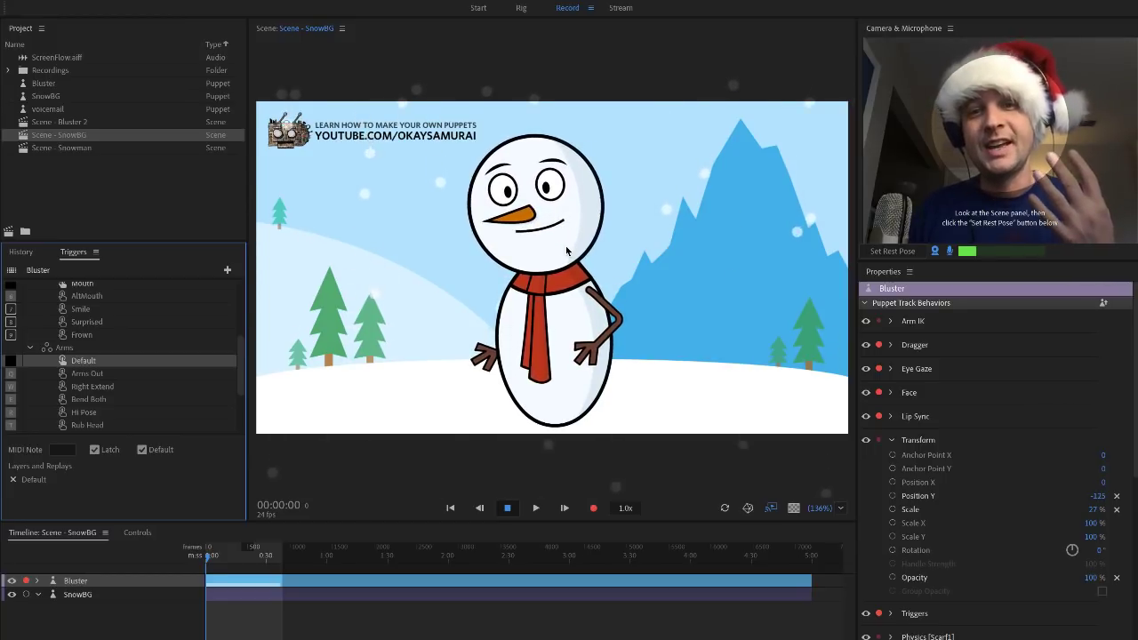
# Refresh the scene, preview the Right Extend arm trigger, return to Default, and review the remaining arm triggers.
pyautogui.click(725, 508)
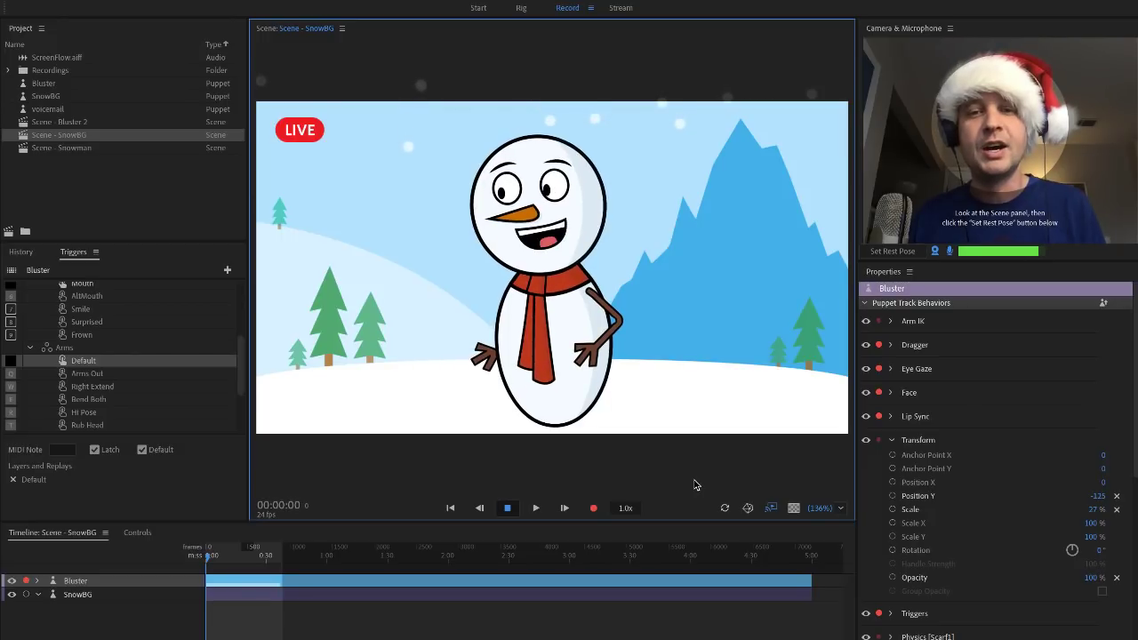
pyautogui.click(725, 508)
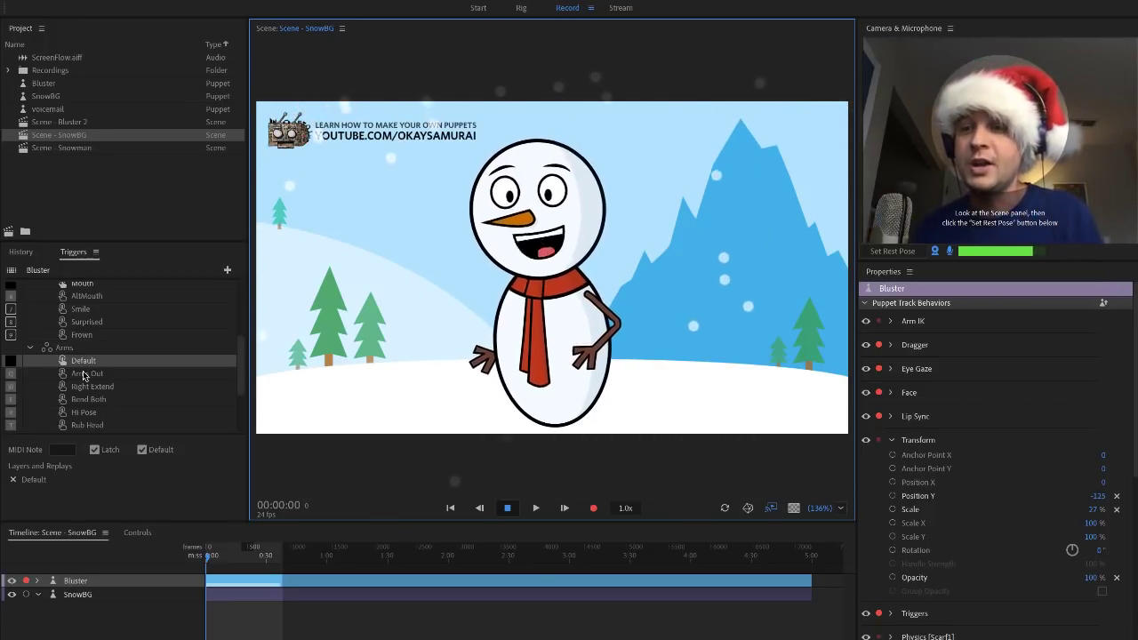
pyautogui.click(62, 390)
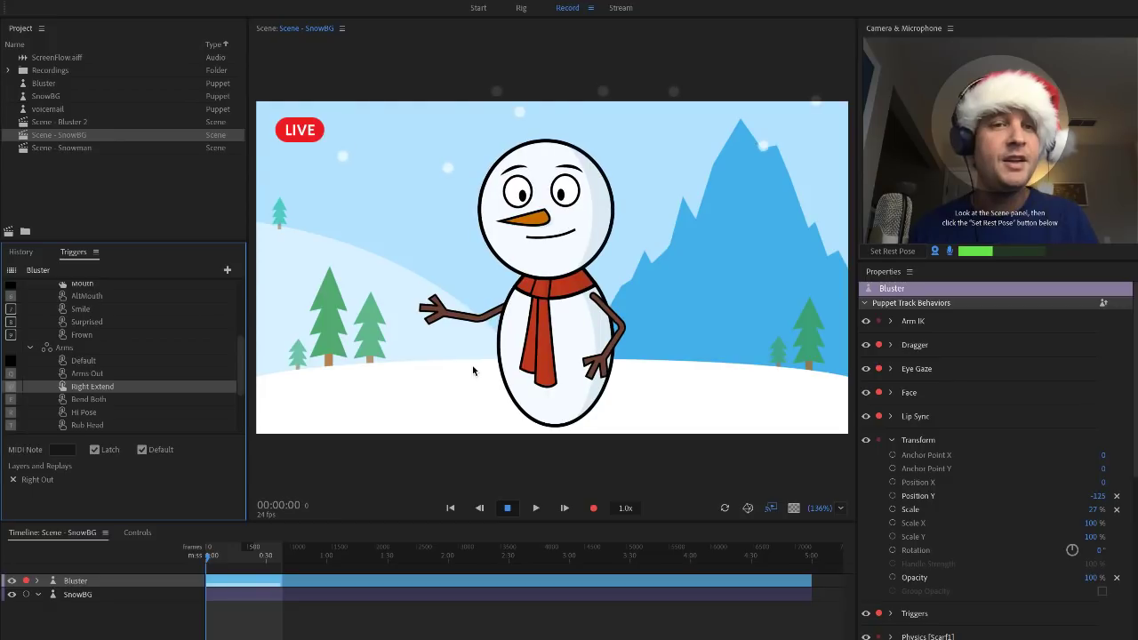
pyautogui.click(64, 361)
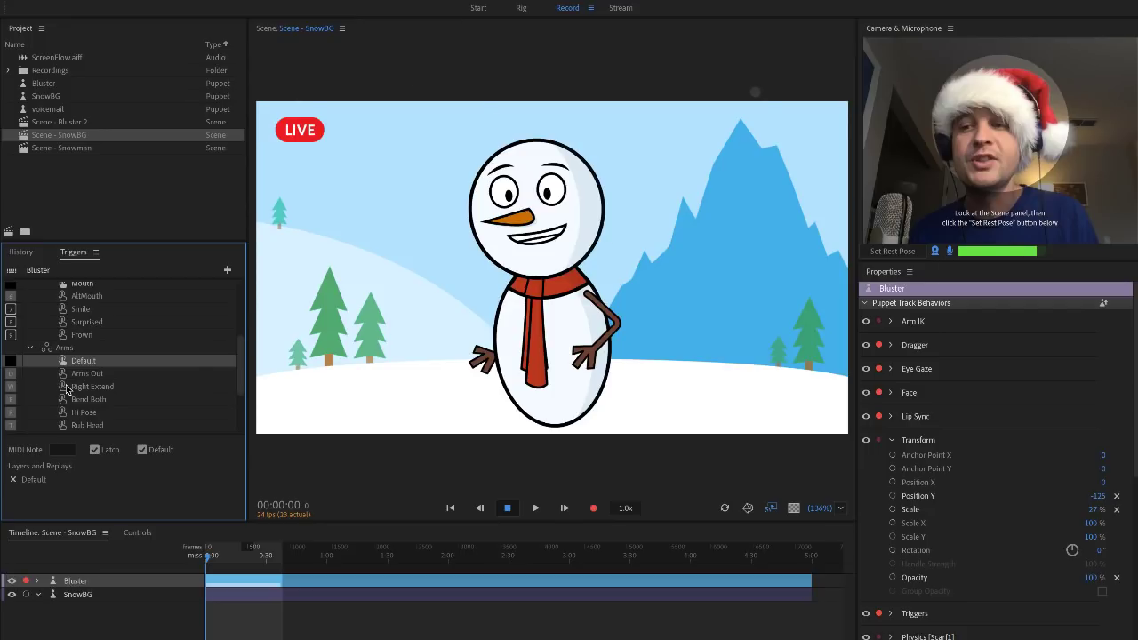
pyautogui.scroll(-3, 113, 400)
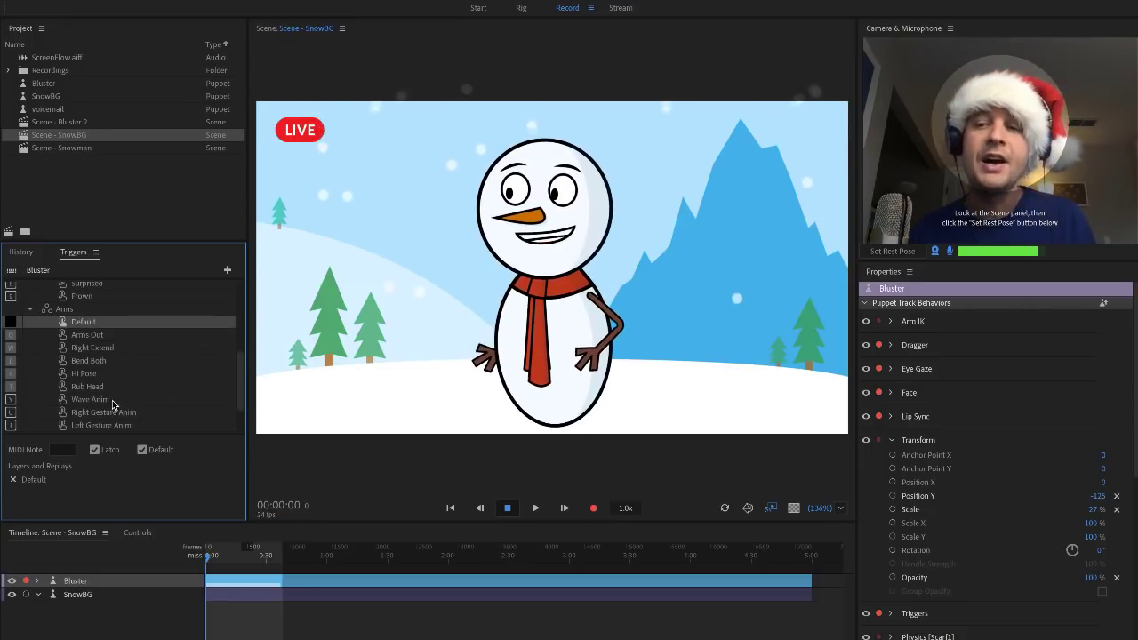
pyautogui.scroll(-1, 106, 374)
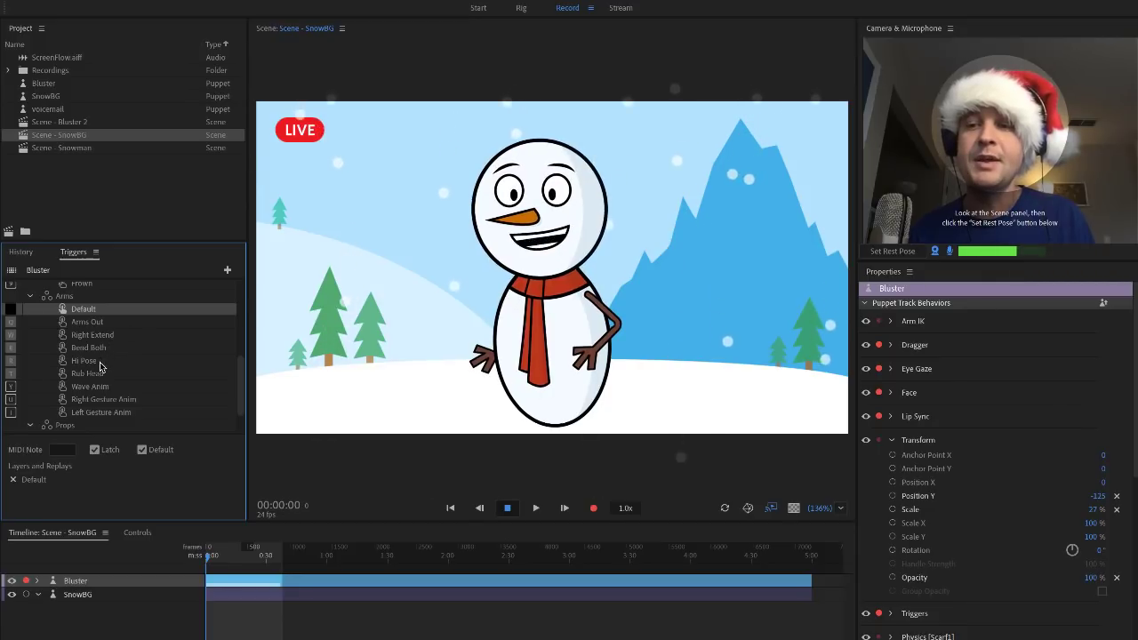
# Display Bluster's performance controls at a larger size and trigger the Arms Out, Bend Both and Rub Head poses.
pyautogui.click(137, 533)
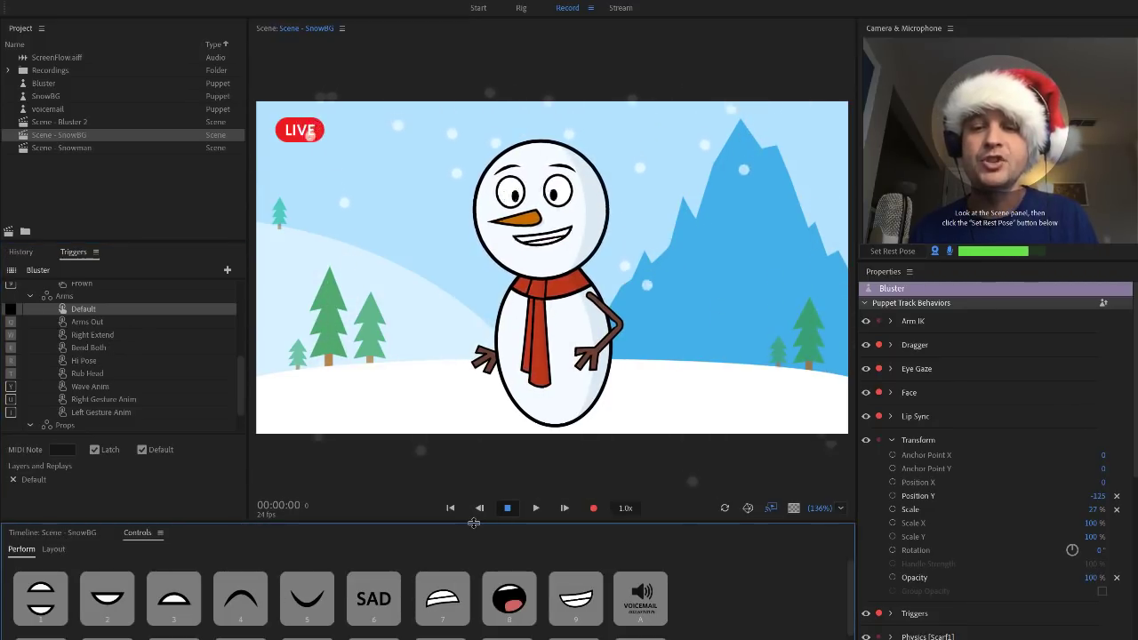
pyautogui.moveTo(476, 527); pyautogui.dragTo(476, 487)
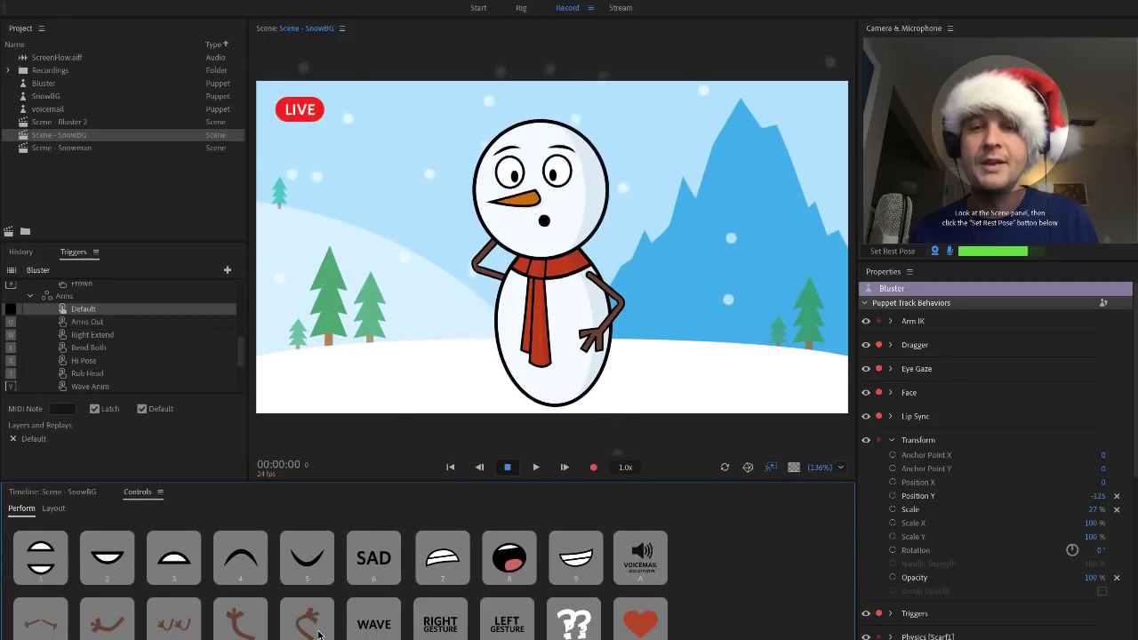
pyautogui.click(173, 629)
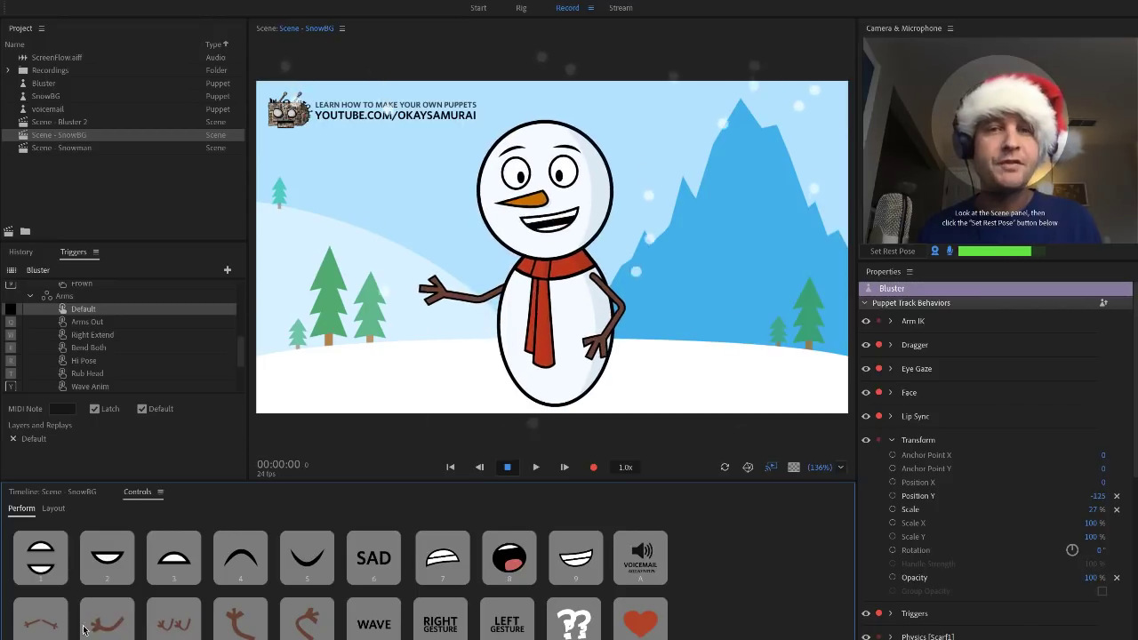
pyautogui.press('q')
pyautogui.click(162, 634)
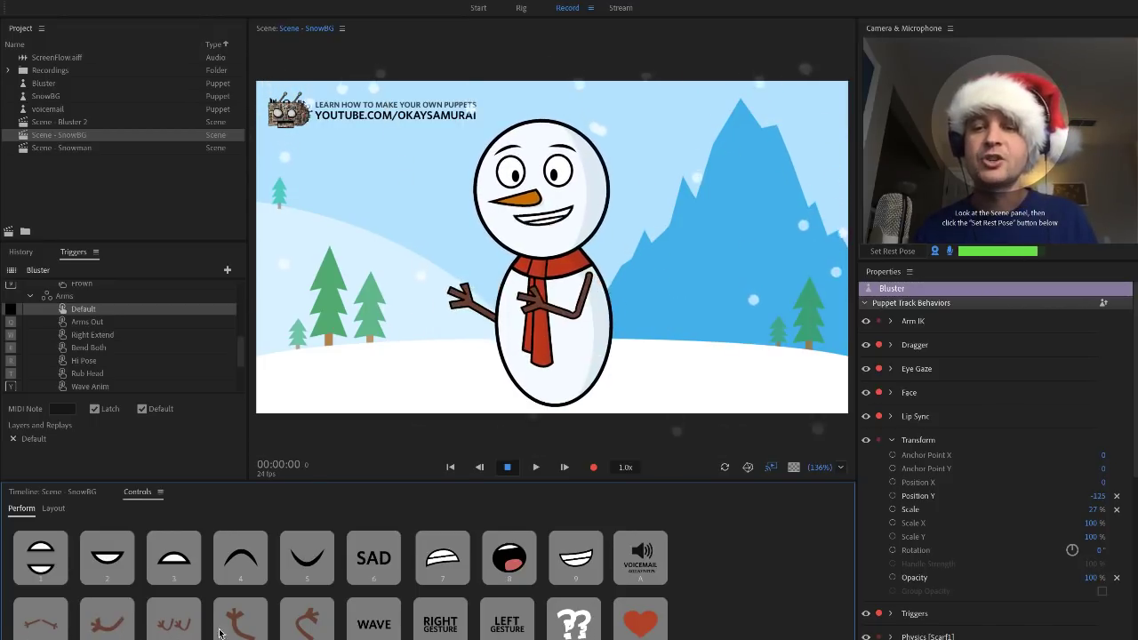
pyautogui.click(317, 632)
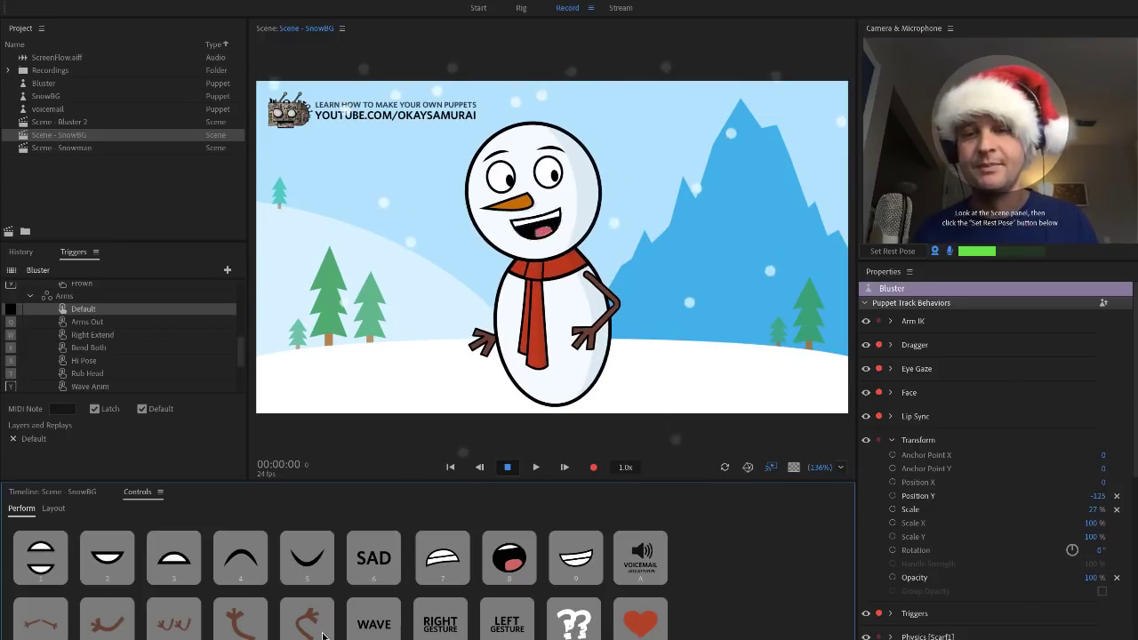
# Trigger Bluster's Wave, Right Gesture and Left Gesture animations from the performance controls.
pyautogui.click(383, 628)
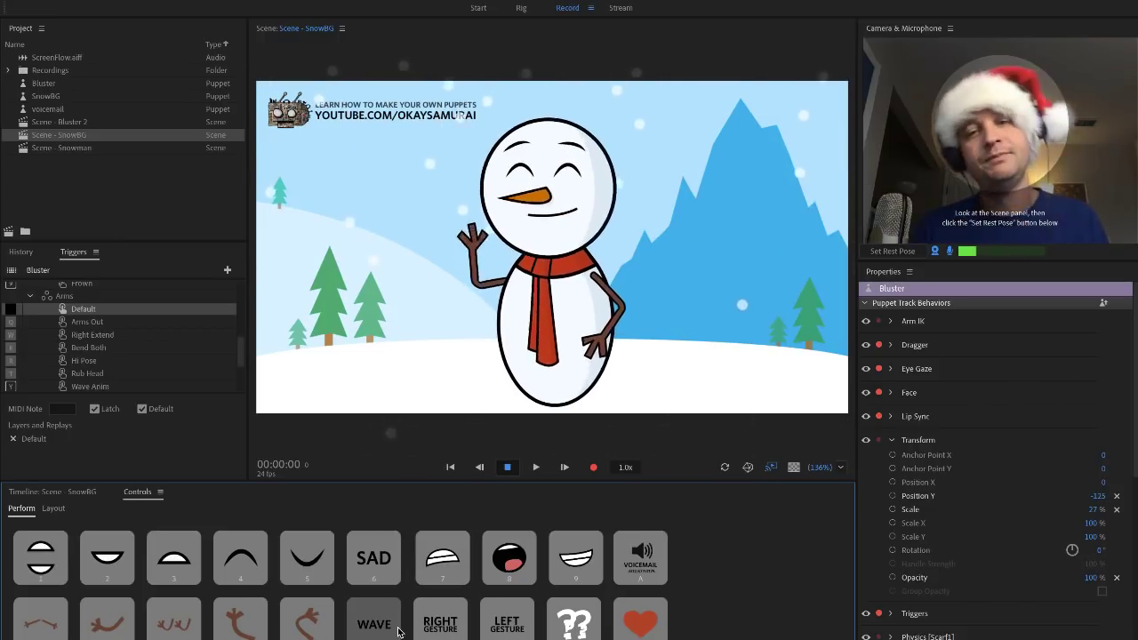
pyautogui.click(444, 631)
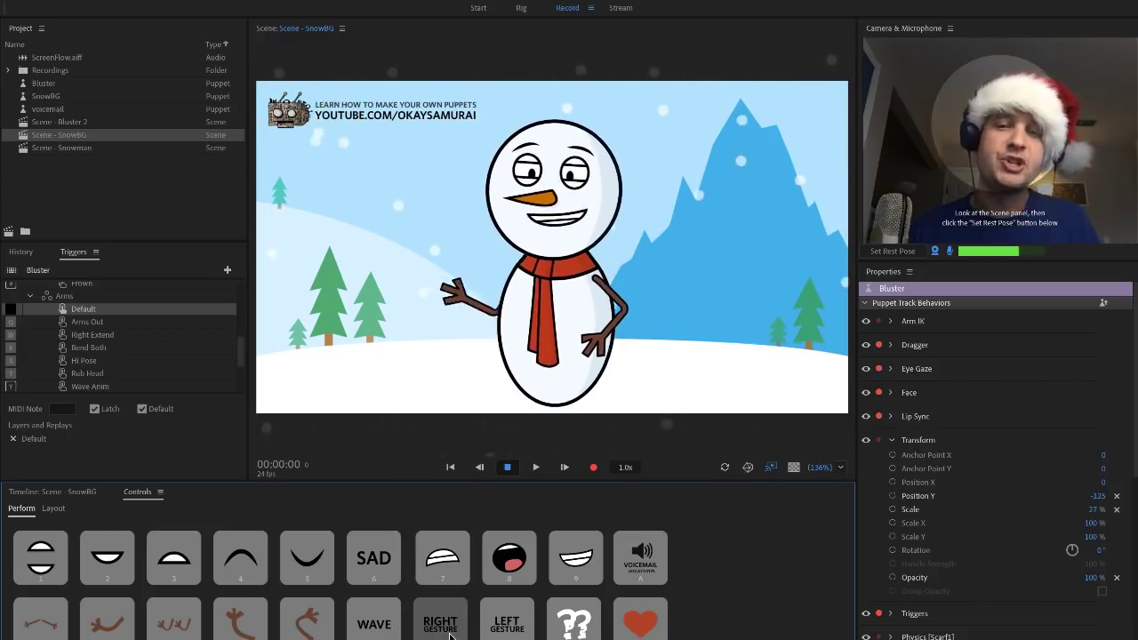
pyautogui.click(503, 628)
pyautogui.click(504, 628)
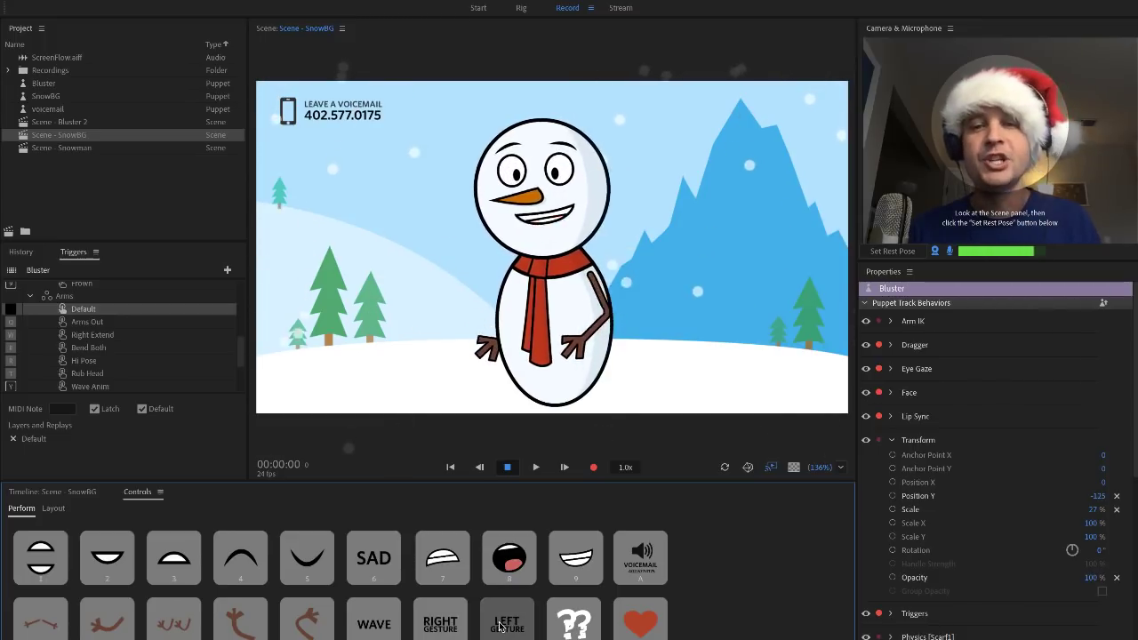
# Preview Bluster's Hi Pose, Bend Both, Arms Out and Rub Head static arm poses with the performance controls.
pyautogui.click(240, 627)
pyautogui.click(174, 627)
pyautogui.click(195, 631)
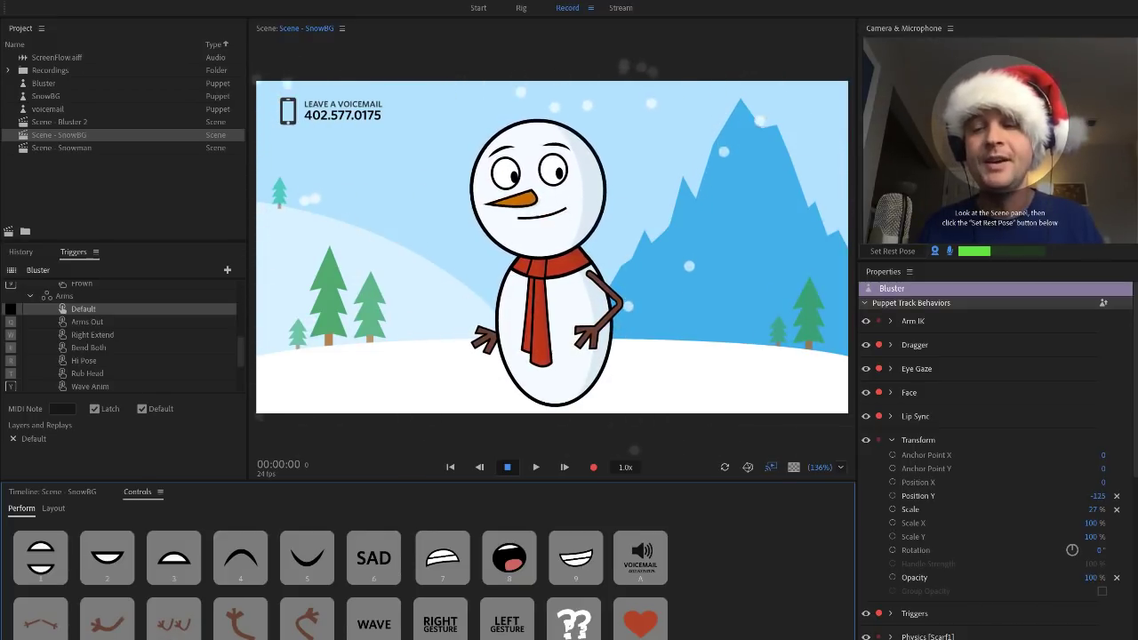
pyautogui.click(39, 631)
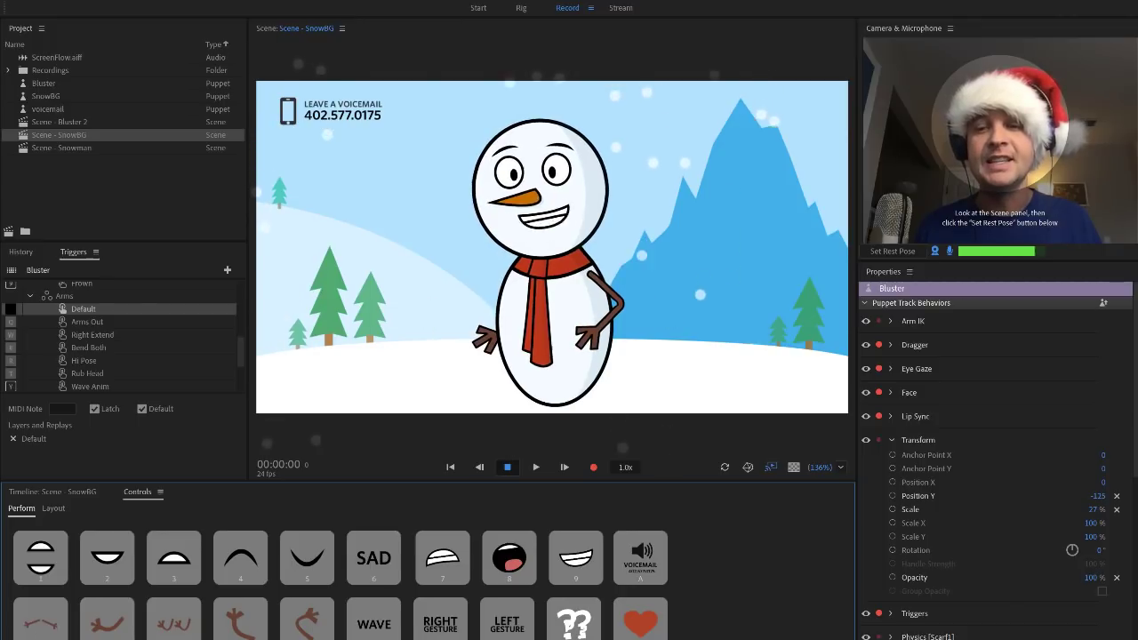
pyautogui.click(253, 630)
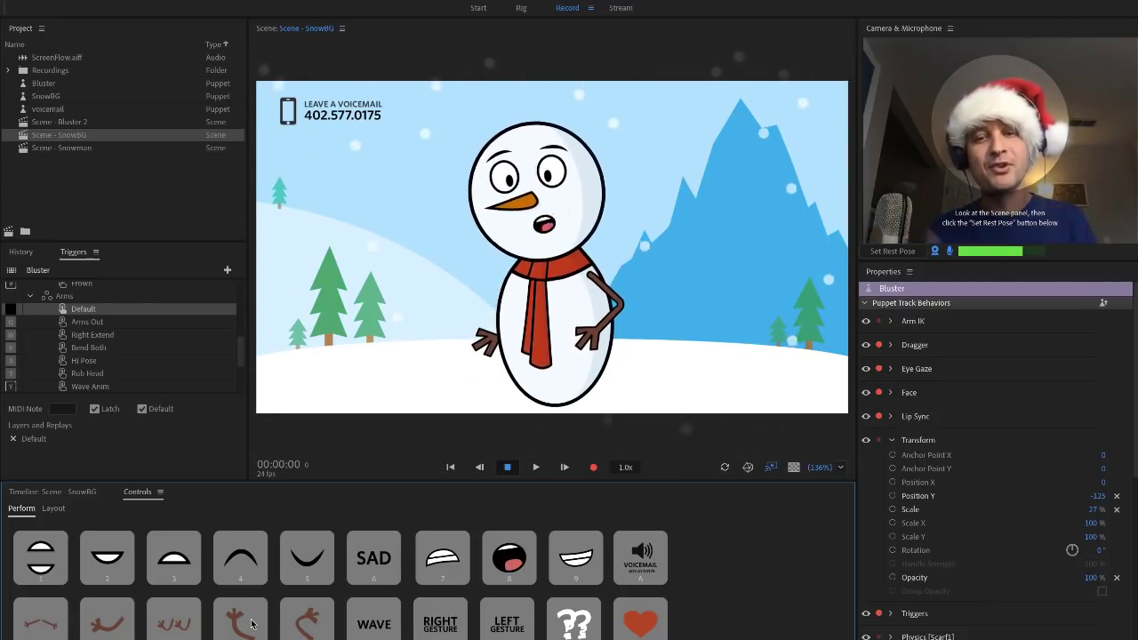
pyautogui.click(298, 624)
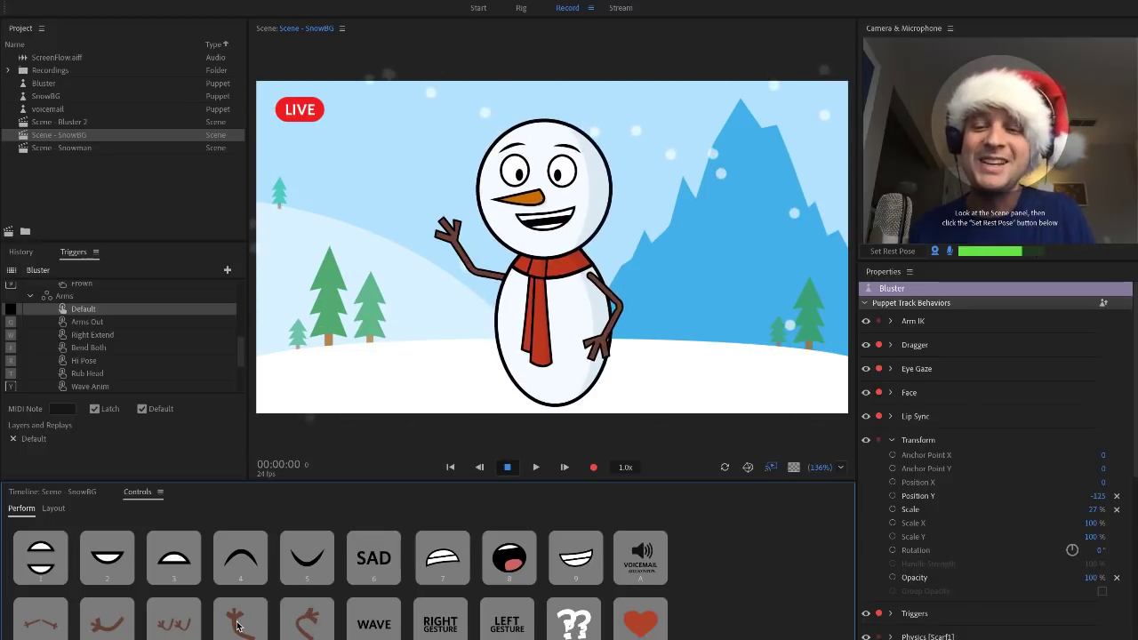
pyautogui.click(195, 628)
pyautogui.click(192, 625)
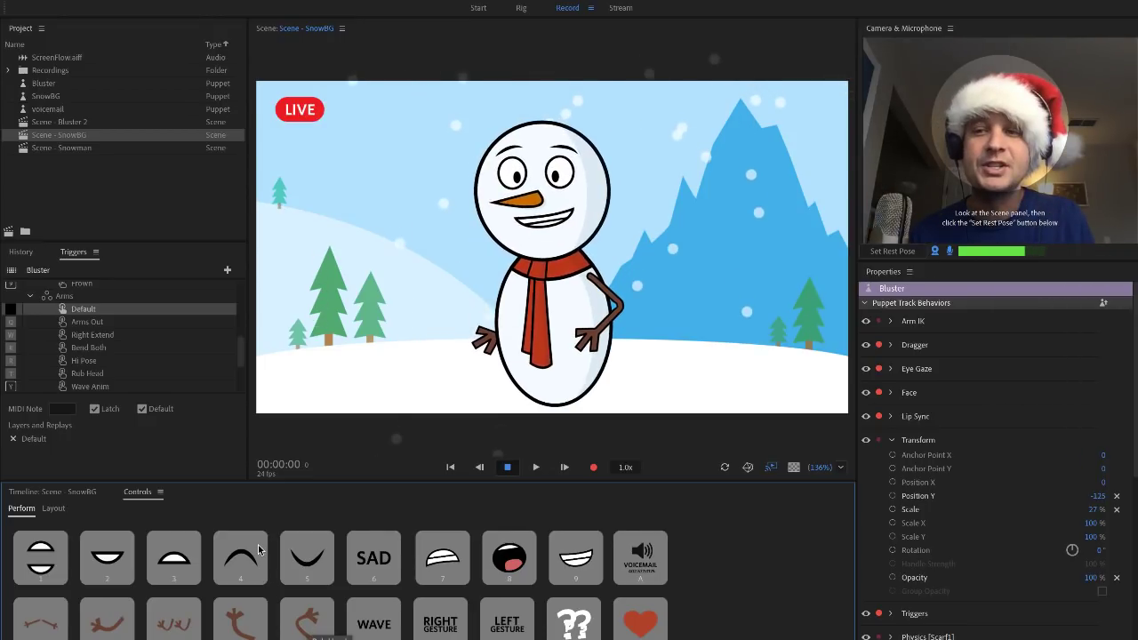
# Open the Snowman scene in the Record workspace and enlarge its timeline, magnifying the recorded takes.
pyautogui.click(522, 9)
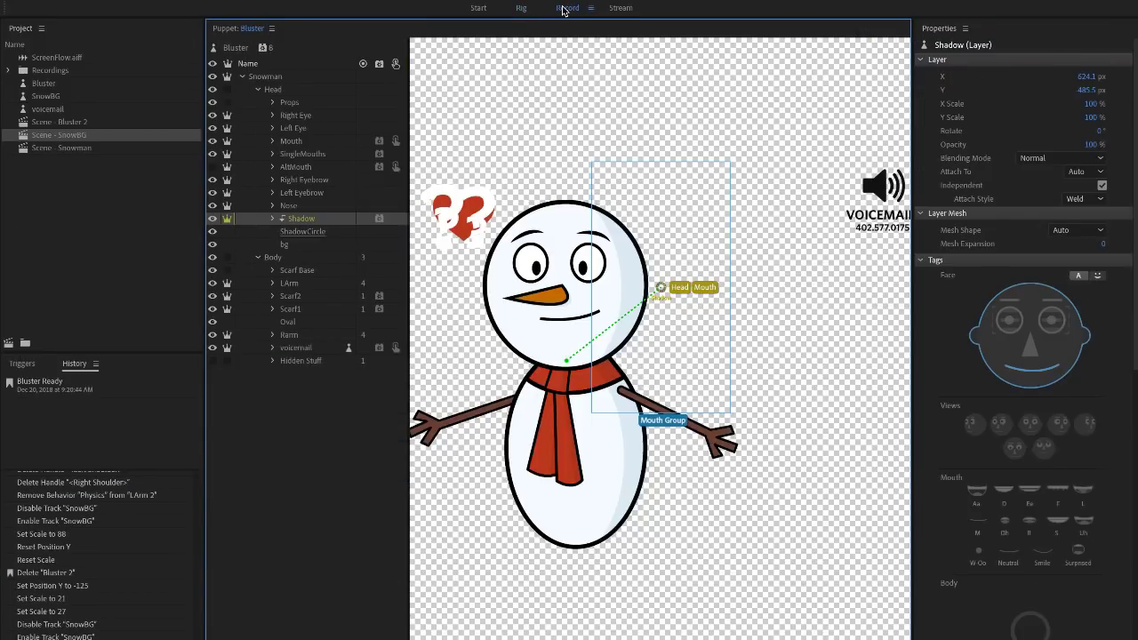
pyautogui.click(563, 9)
pyautogui.click(65, 150)
pyautogui.doubleClick(65, 149)
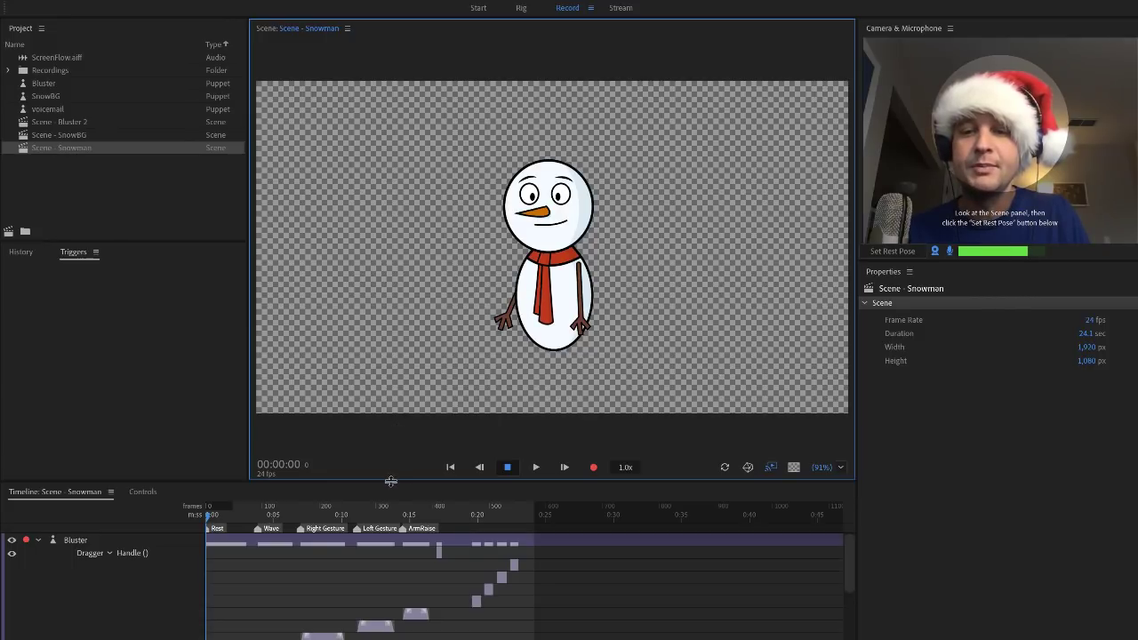
pyautogui.moveTo(390, 468); pyautogui.dragTo(395, 385)
pyautogui.press('=')
pyautogui.press('=')
pyautogui.press('=')
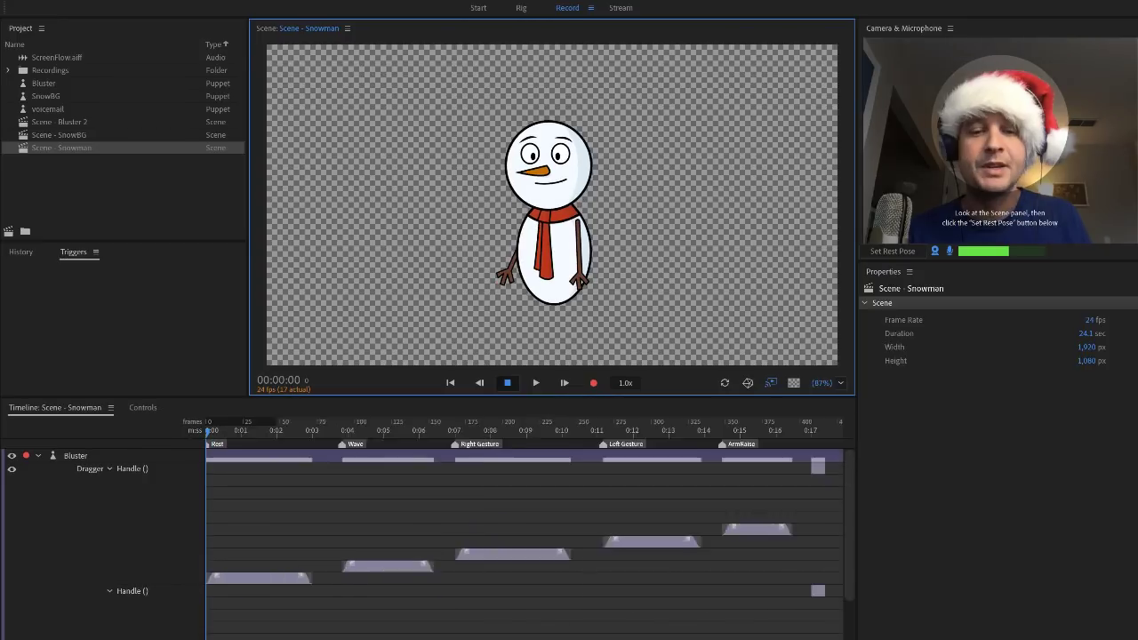
# Collapse both Dragger handle rows and the Eyes trigger row of the Bluster track.
pyautogui.click(109, 470)
pyautogui.click(110, 481)
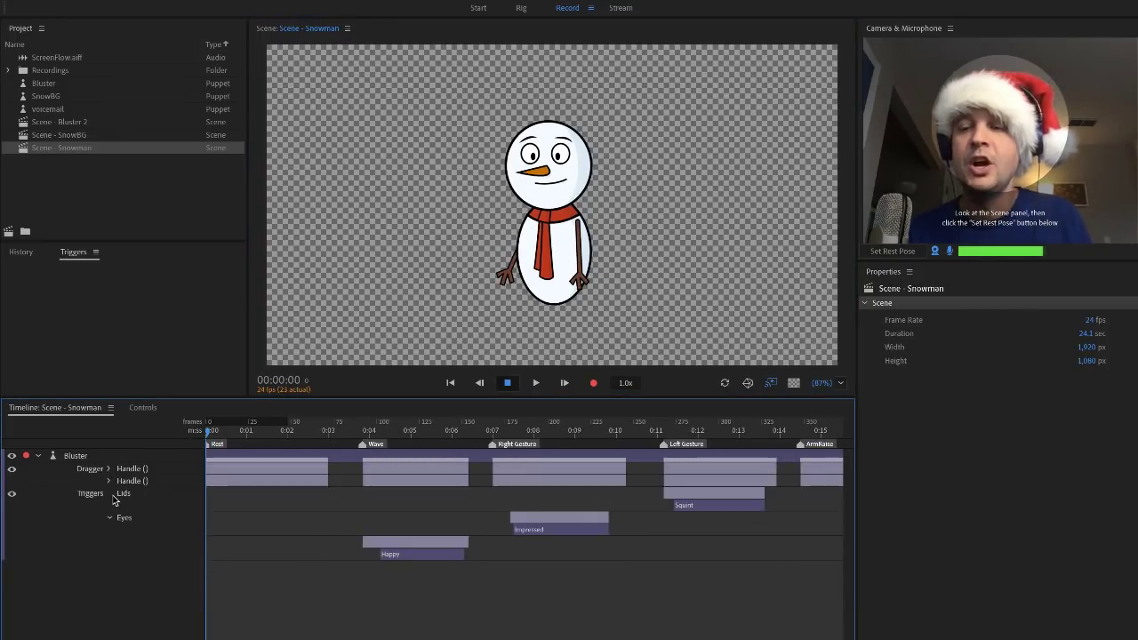
pyautogui.click(111, 520)
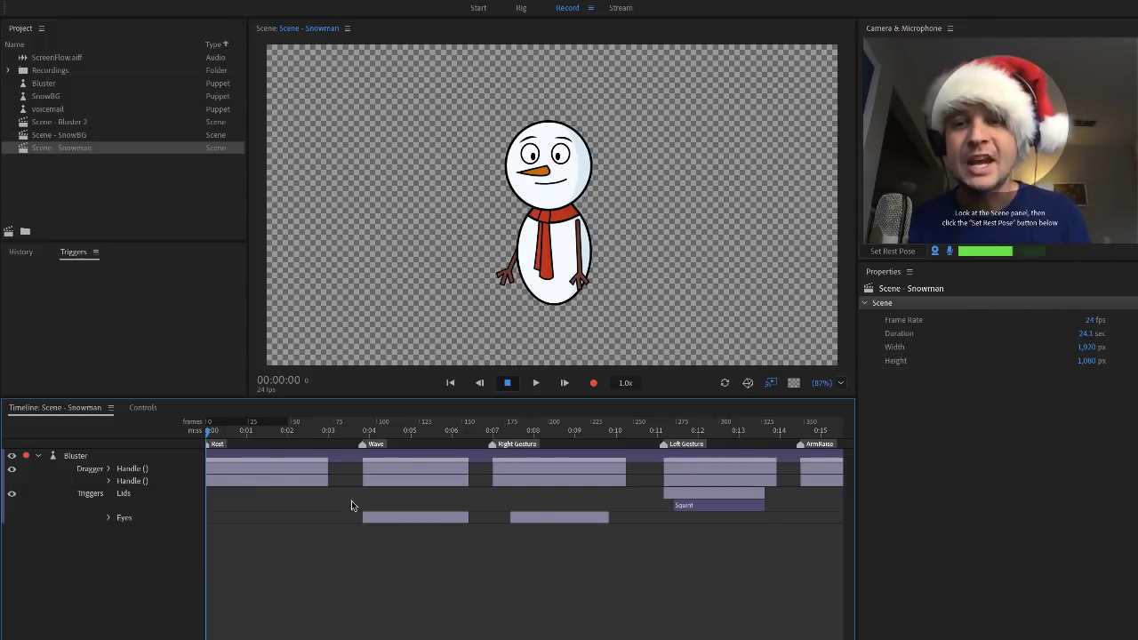
# Add and rename a trial marker at 00:05:00 in the Wave section, and undo it.
pyautogui.moveTo(342, 444); pyautogui.dragTo(410, 442)
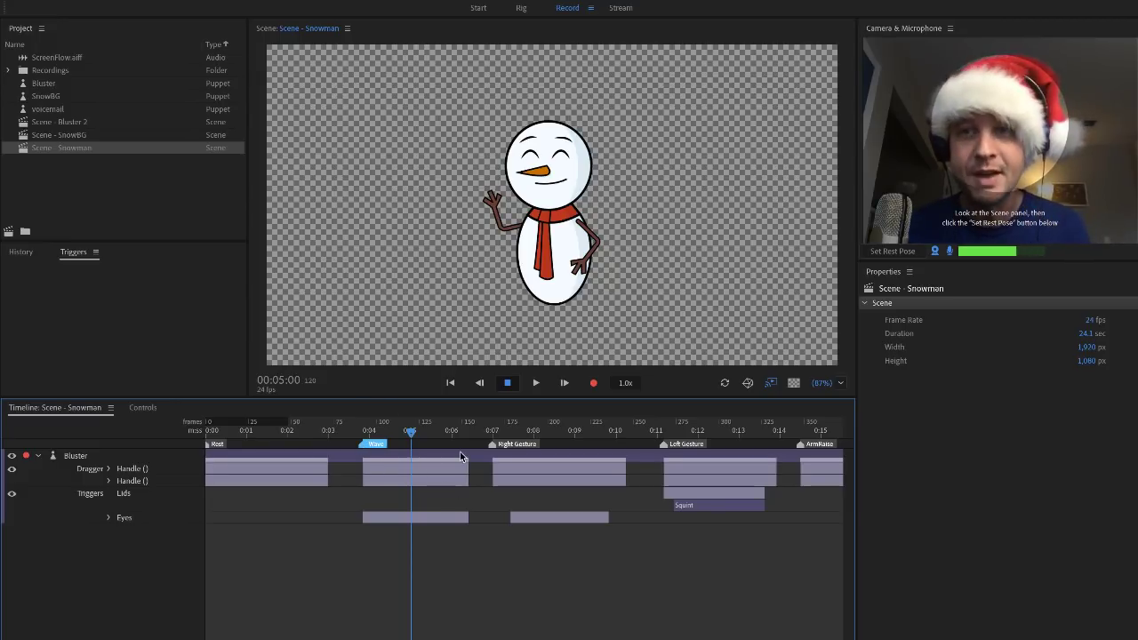
pyautogui.click(266, 0)
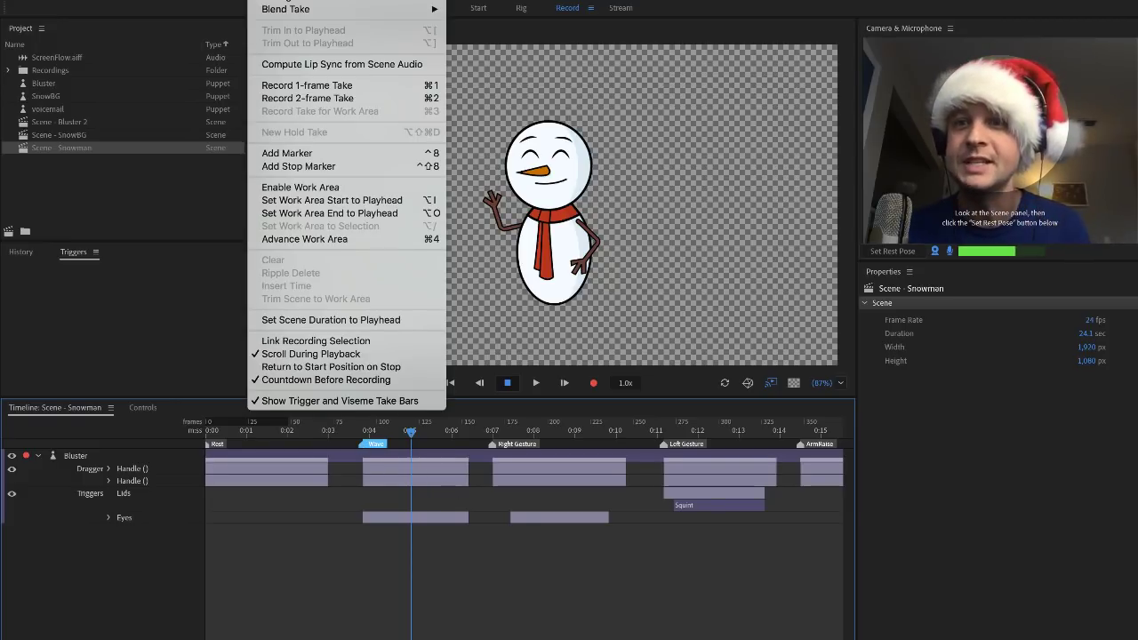
pyautogui.click(319, 157)
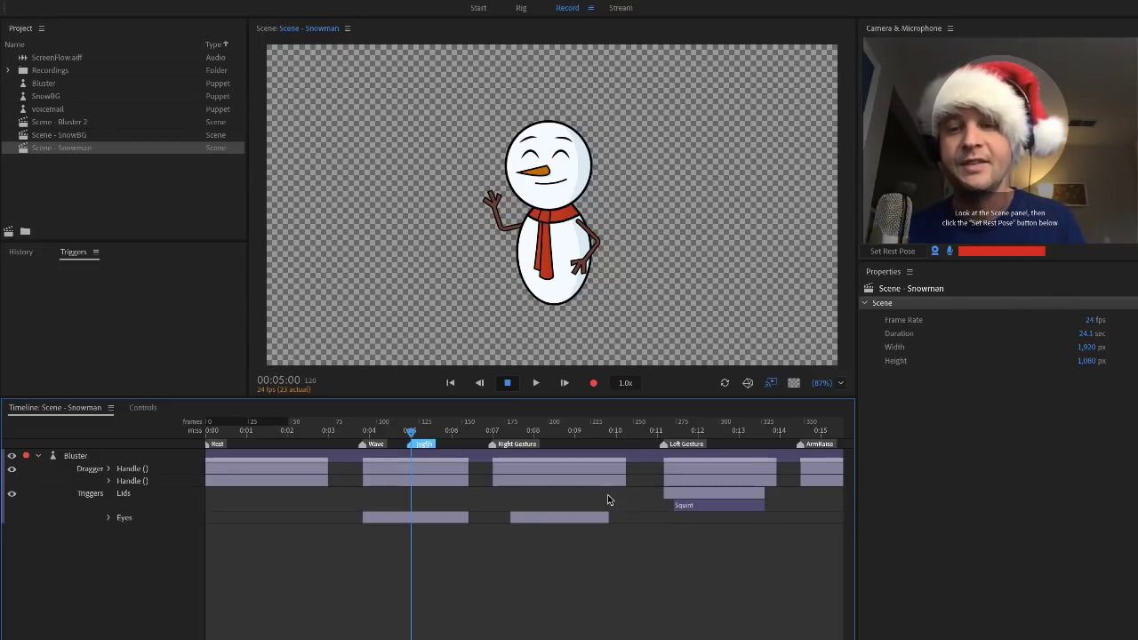
pyautogui.press('super+z')
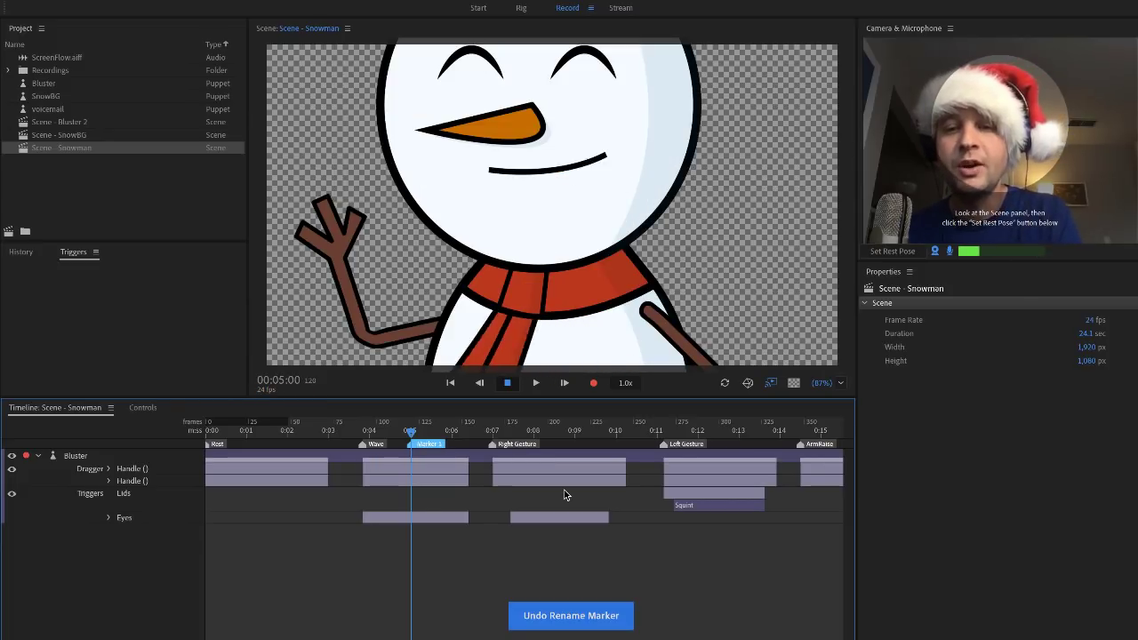
# Select the Bluster track and set its Transform Scale to 27%.
pyautogui.click(147, 457)
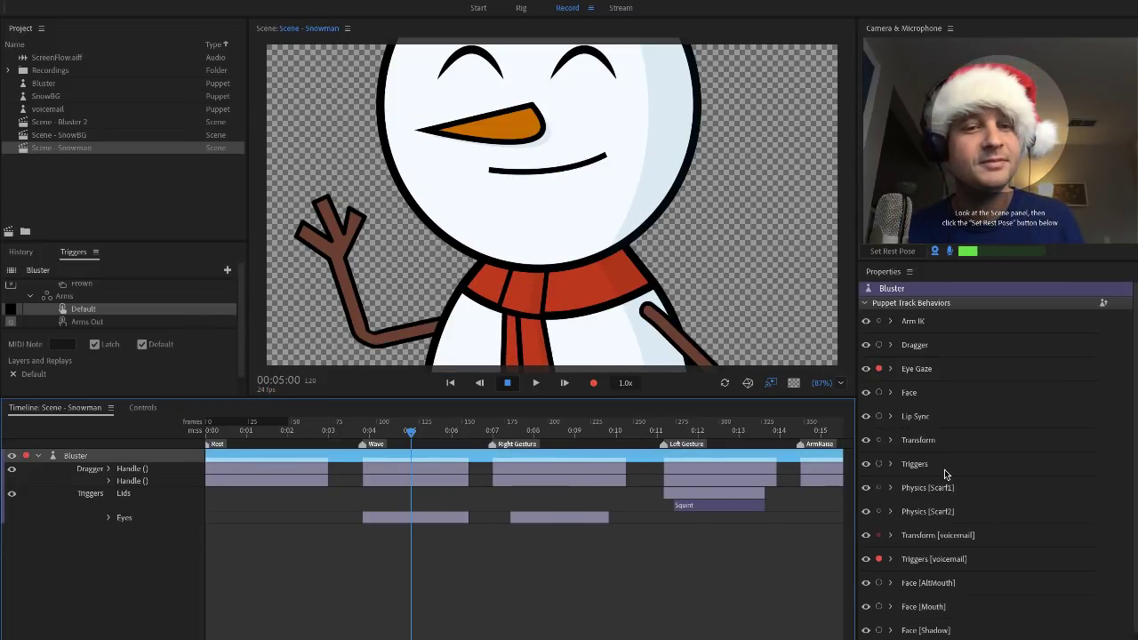
pyautogui.scroll(-1, 945, 469)
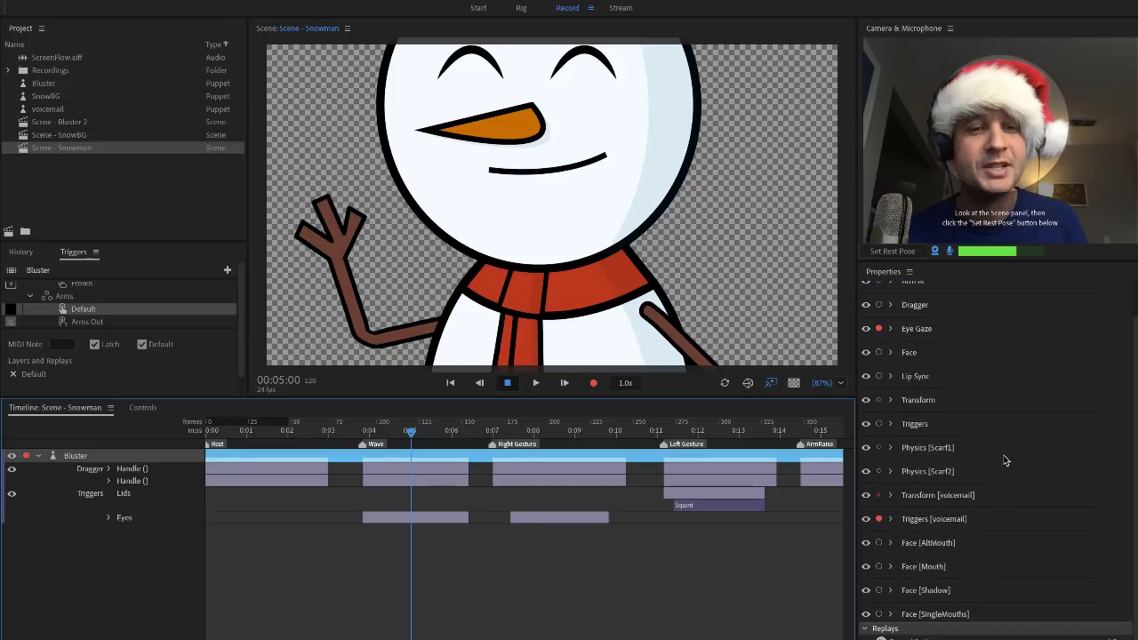
pyautogui.click(893, 399)
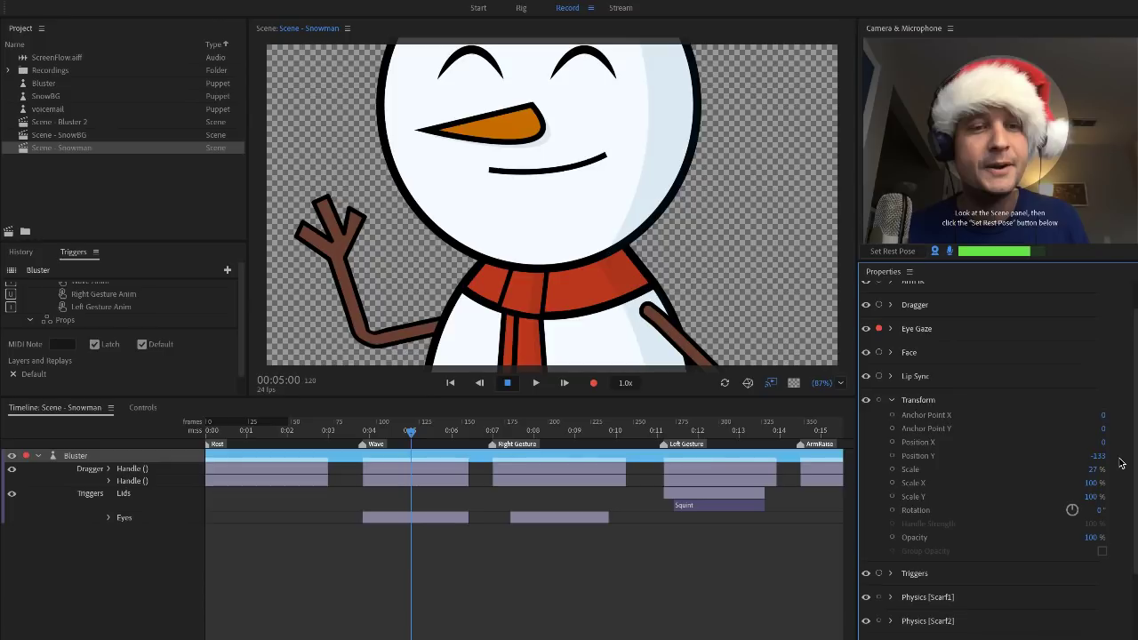
pyautogui.moveTo(1098, 469); pyautogui.dragTo(1105, 474)
pyautogui.click(644, 273)
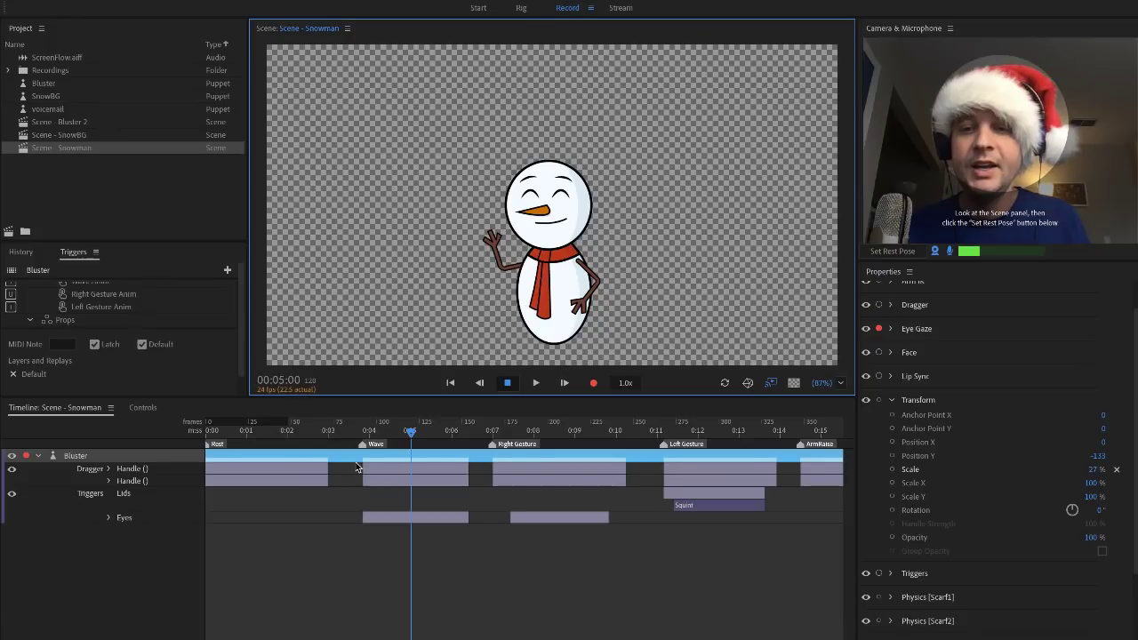
# Scrub the Rest motion from the scene start to 00:01:03 and expand the takes of both Dragger handles.
pyautogui.moveTo(256, 435); pyautogui.dragTo(191, 442)
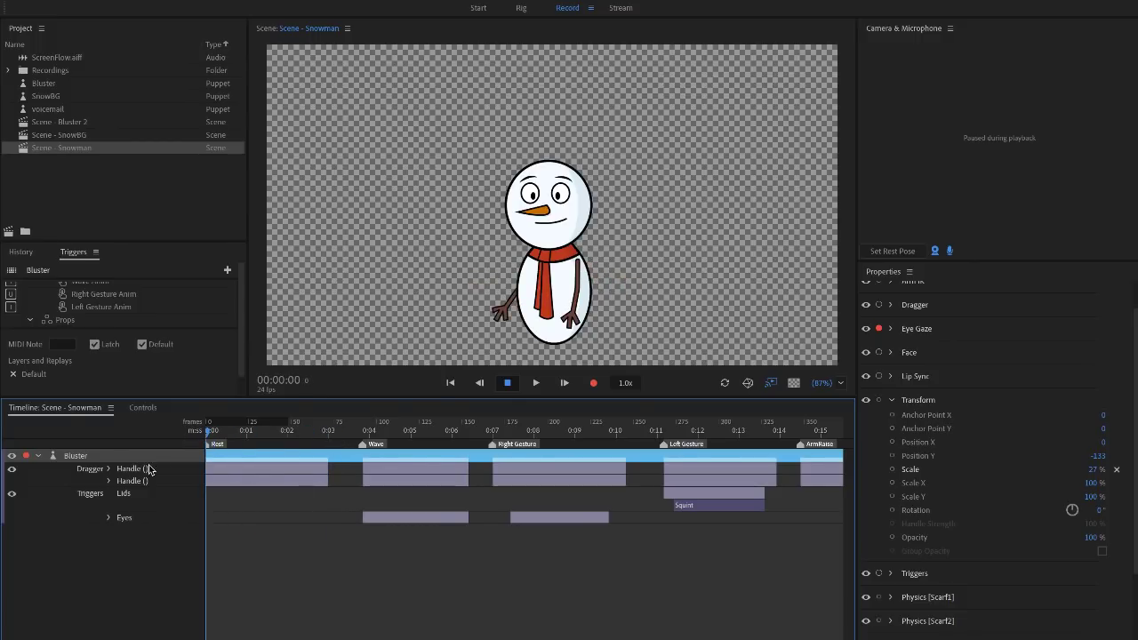
pyautogui.click(110, 468)
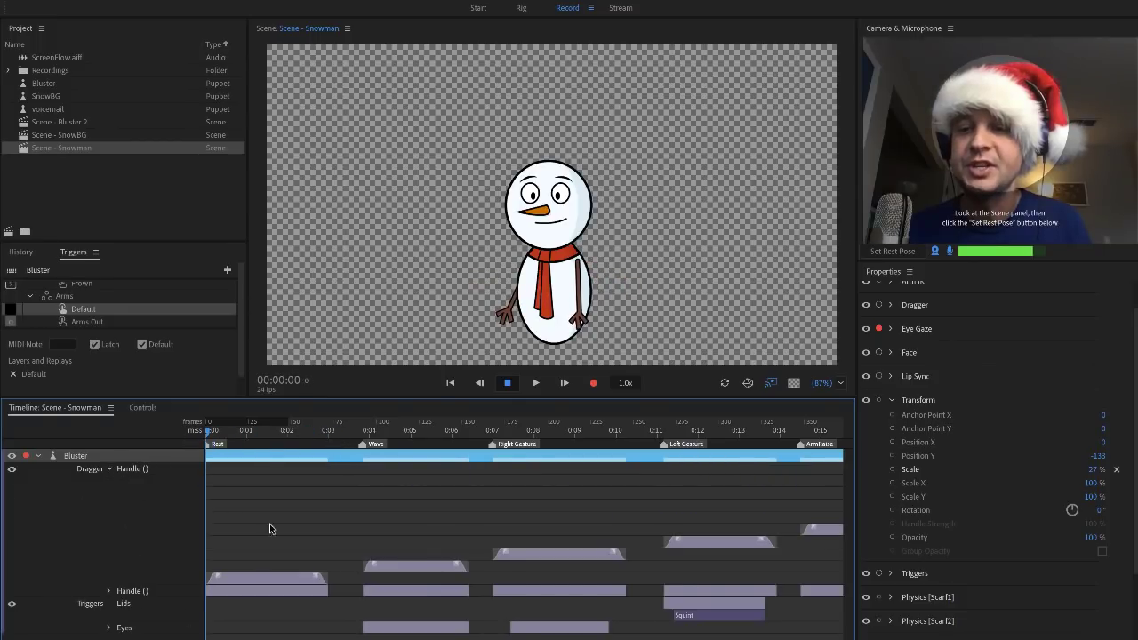
pyautogui.moveTo(212, 439); pyautogui.dragTo(252, 444)
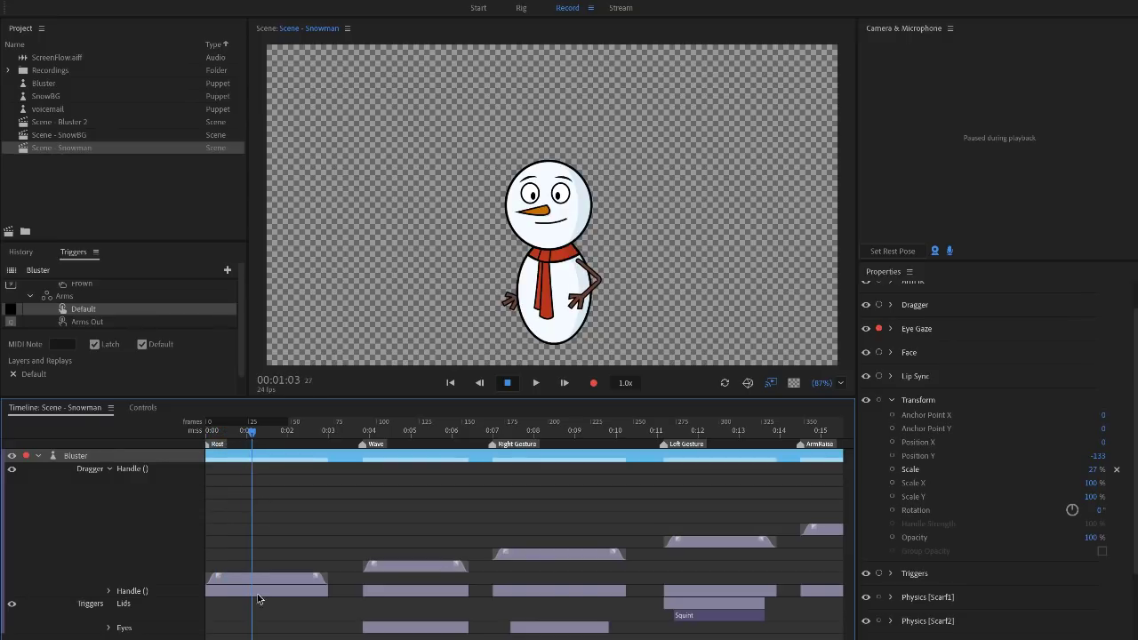
pyautogui.click(108, 591)
pyautogui.scroll(-3, 271, 532)
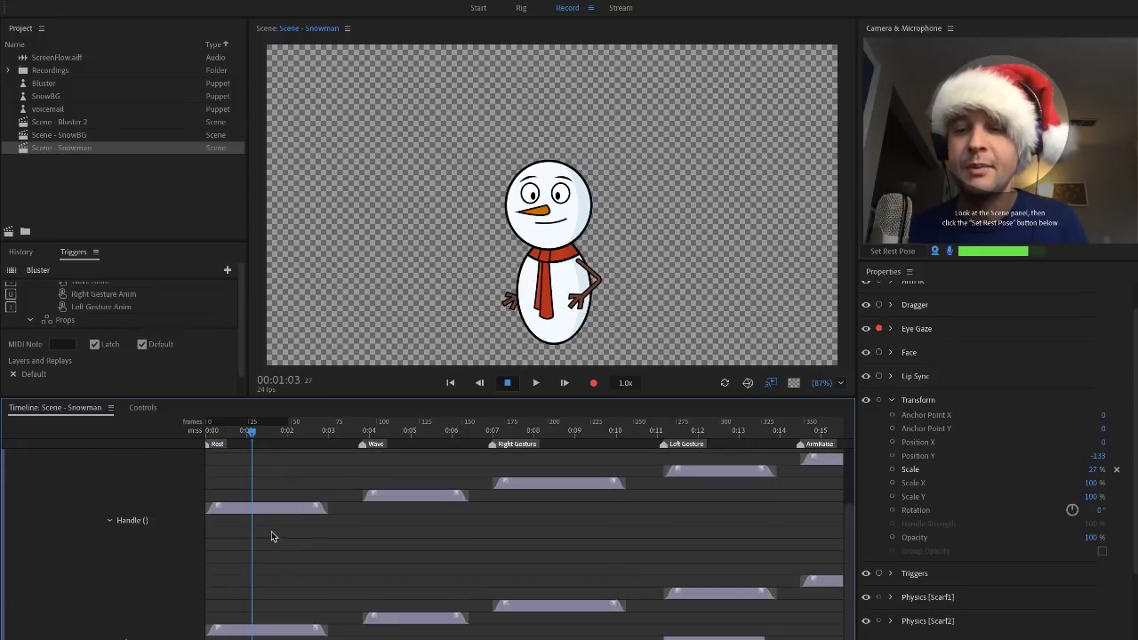
# Inspect Take 1 of each Dragger handle under the Rest marker, selecting the two takes alternately.
pyautogui.click(248, 511)
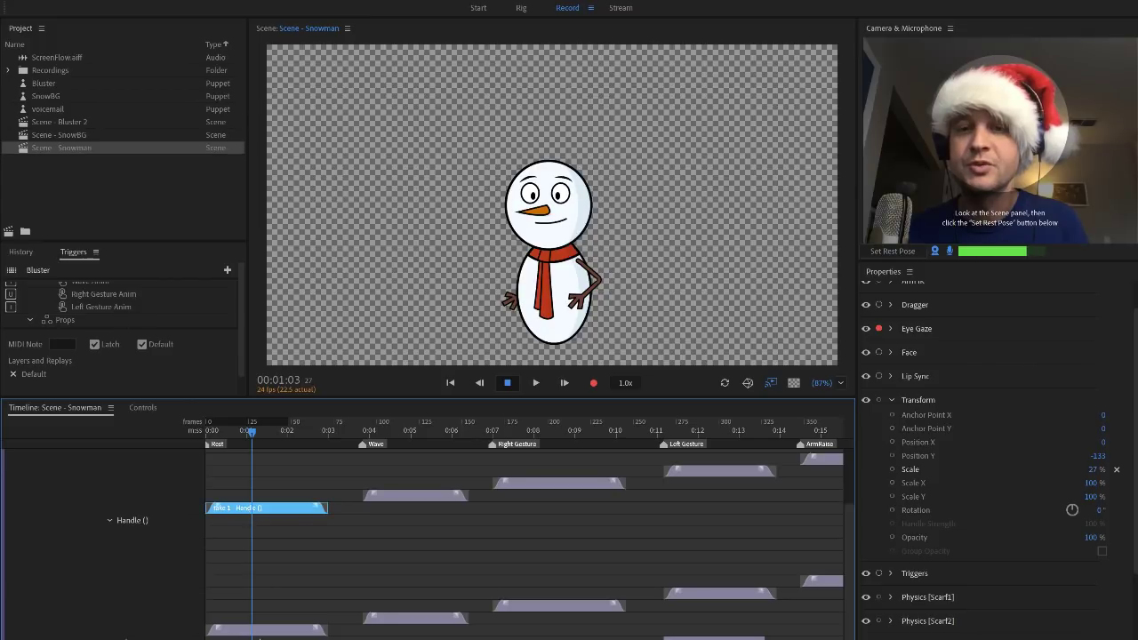
pyautogui.click(294, 632)
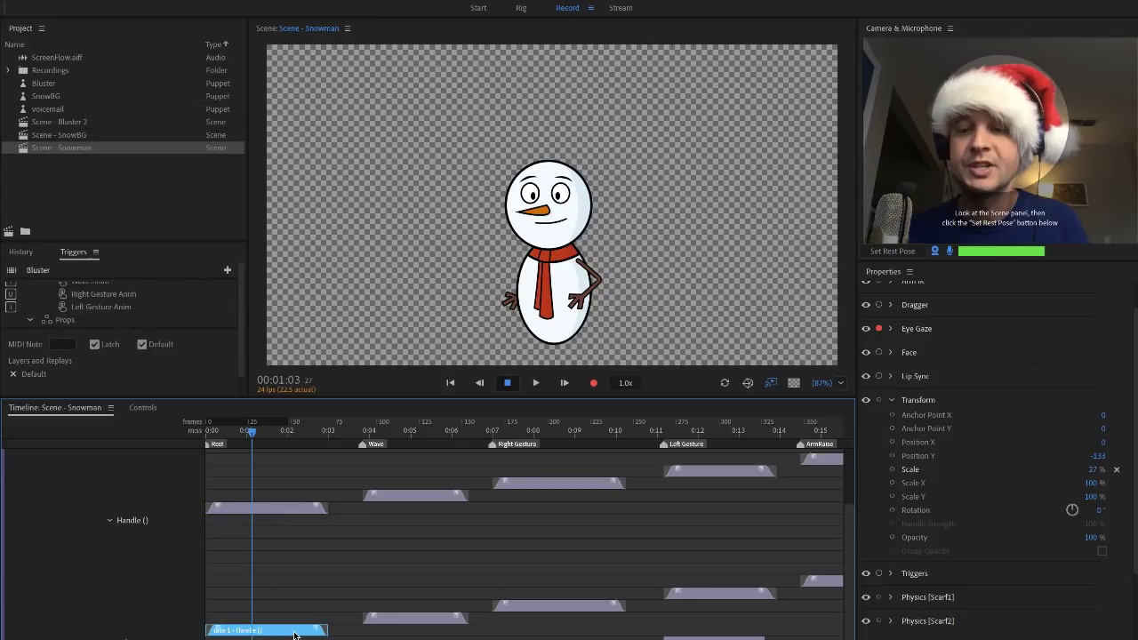
pyautogui.click(297, 509)
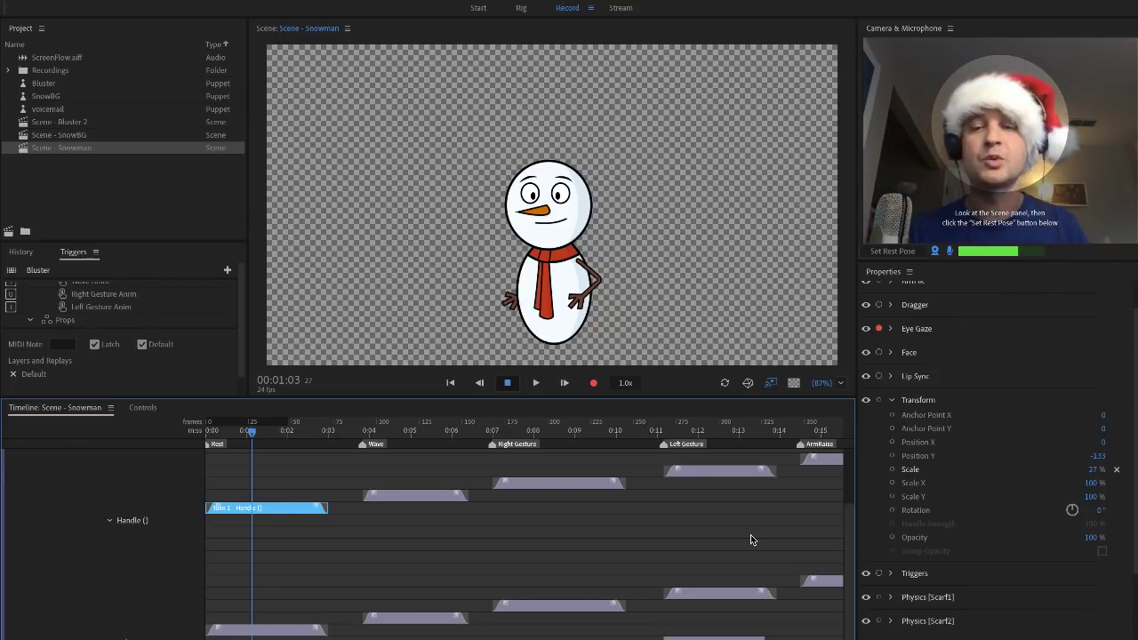
pyautogui.click(293, 631)
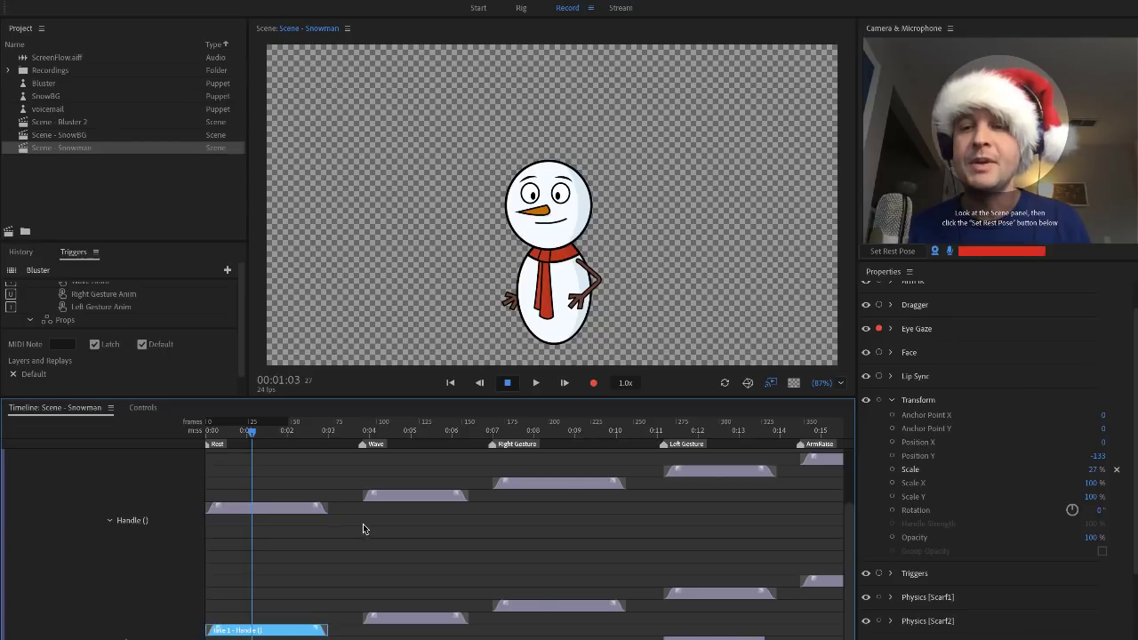
# Scrub the Wave motion to 00:04:23, select Take 2 of both Dragger handles and examine their replay creation options.
pyautogui.moveTo(264, 442); pyautogui.dragTo(438, 445)
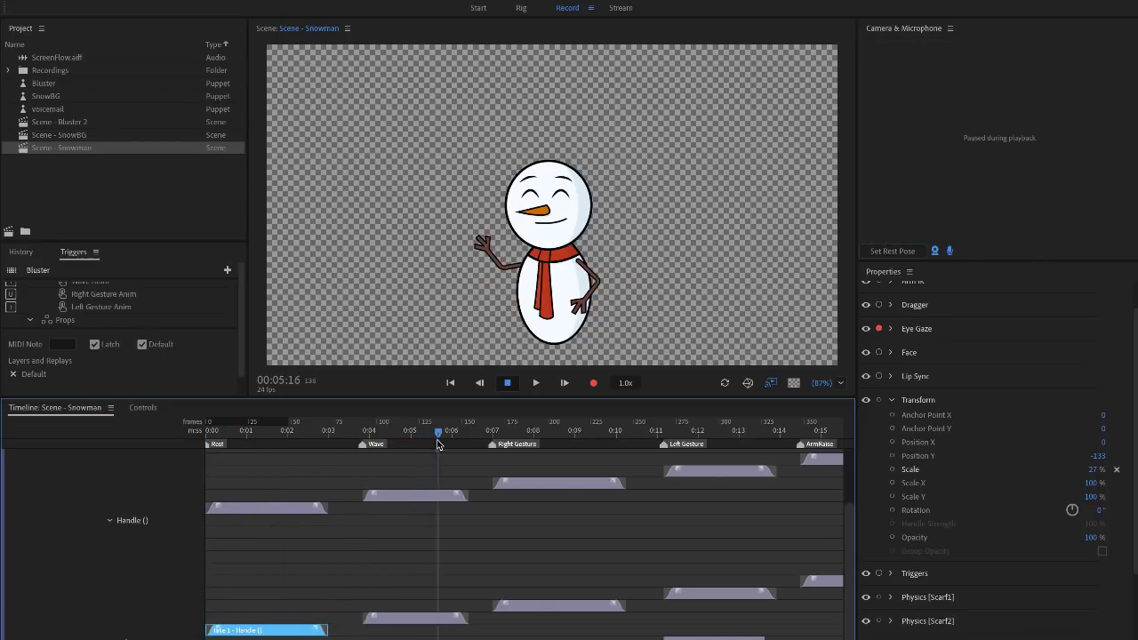
pyautogui.moveTo(444, 445); pyautogui.dragTo(409, 447)
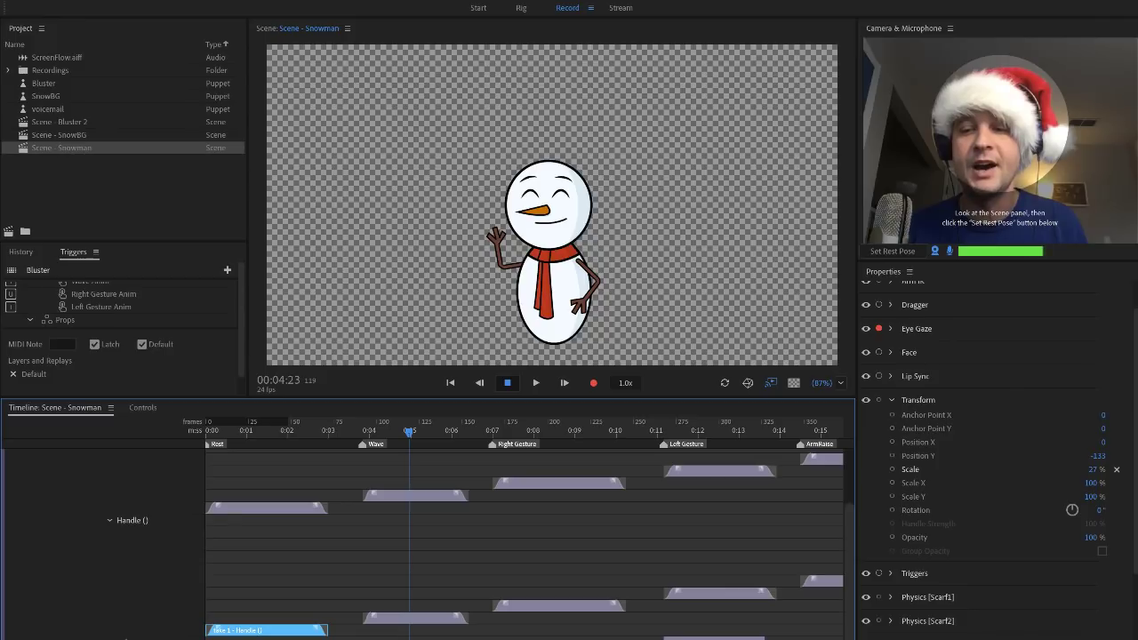
pyautogui.scroll(-2, 160, 635)
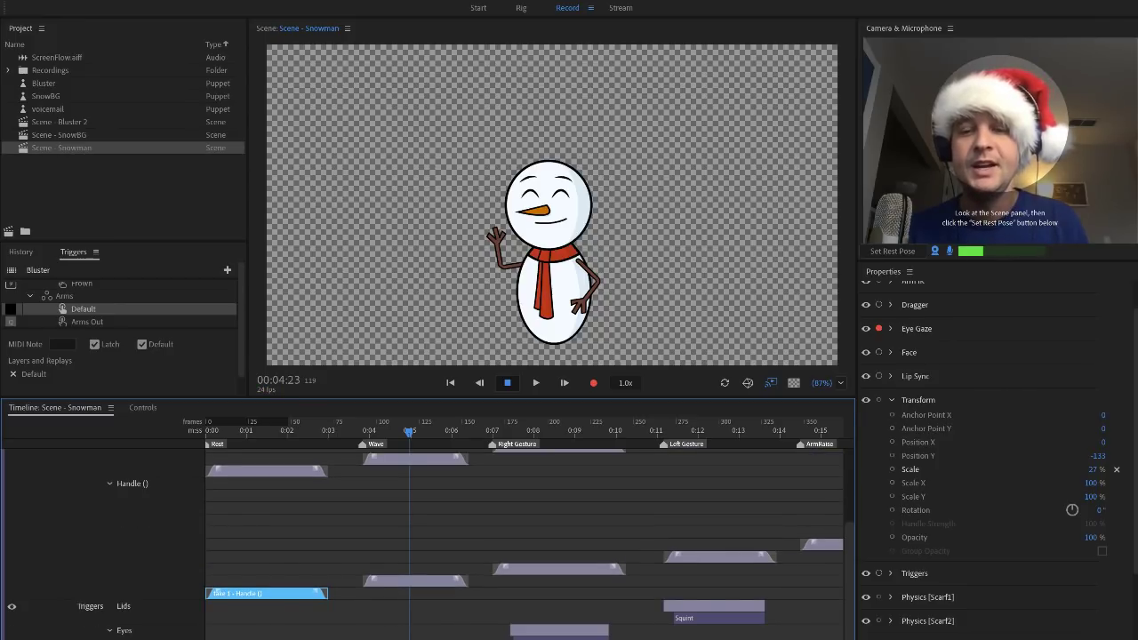
pyautogui.click(432, 582)
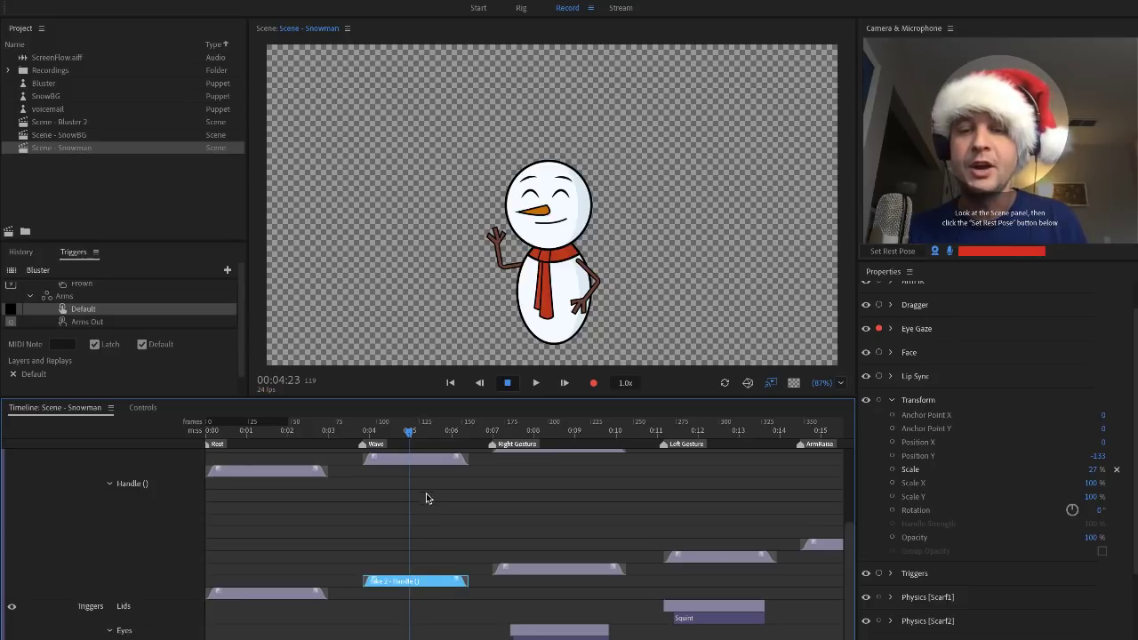
pyautogui.click(426, 460)
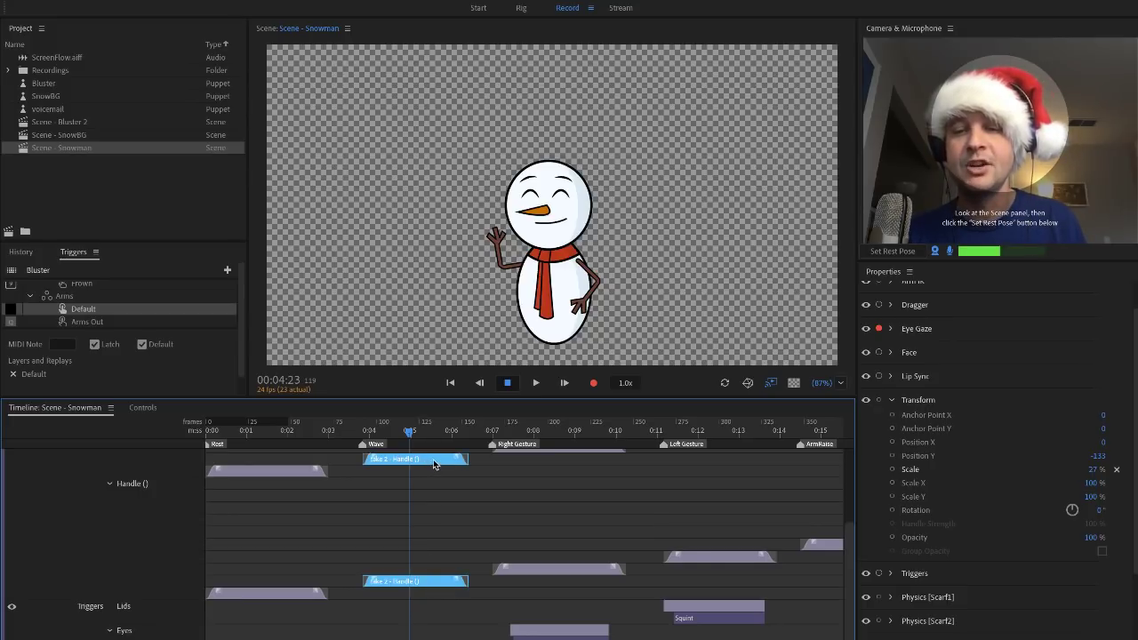
pyautogui.rightClick(433, 460)
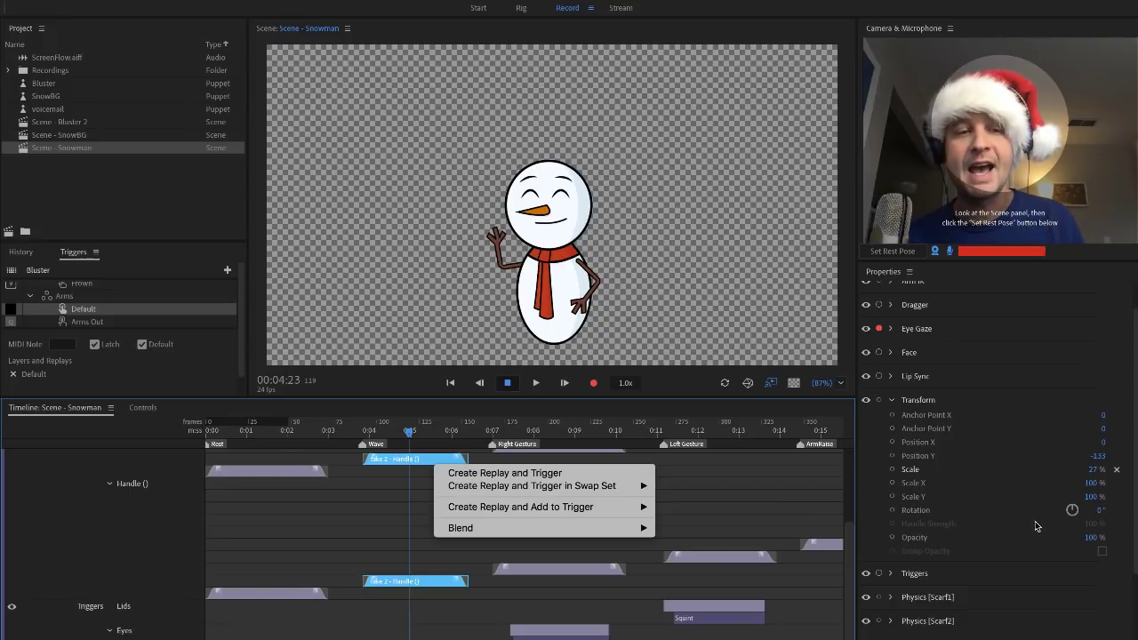
# Collapse Bluster's Transform properties and temporarily enlarge the properties area to examine the full Replays list.
pyautogui.scroll(-4, 1035, 527)
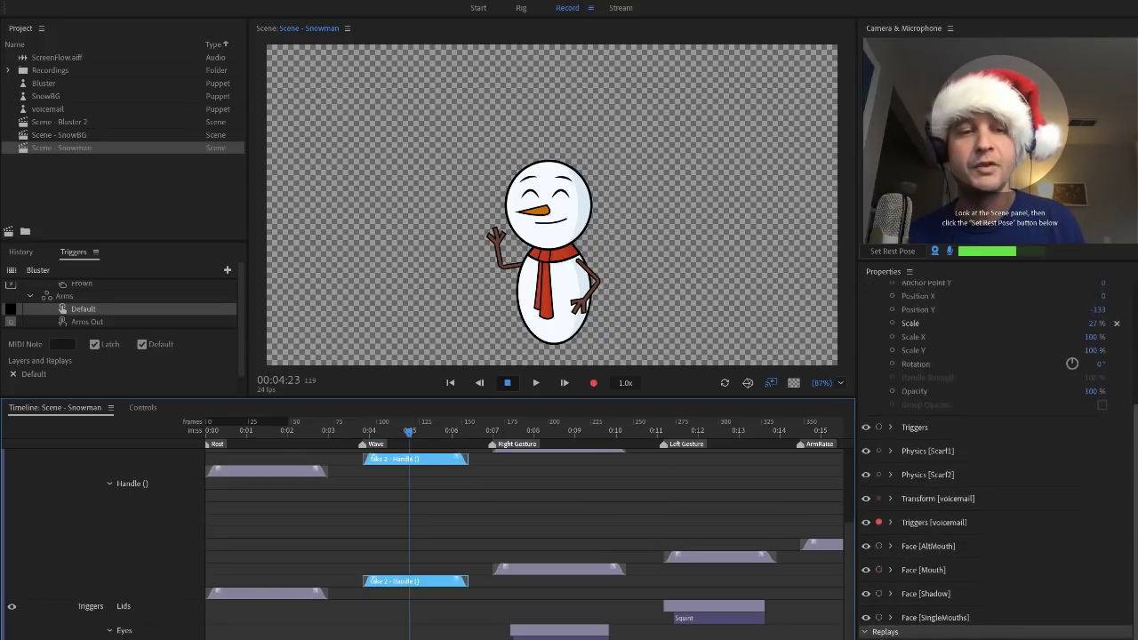
pyautogui.scroll(4, 890, 413)
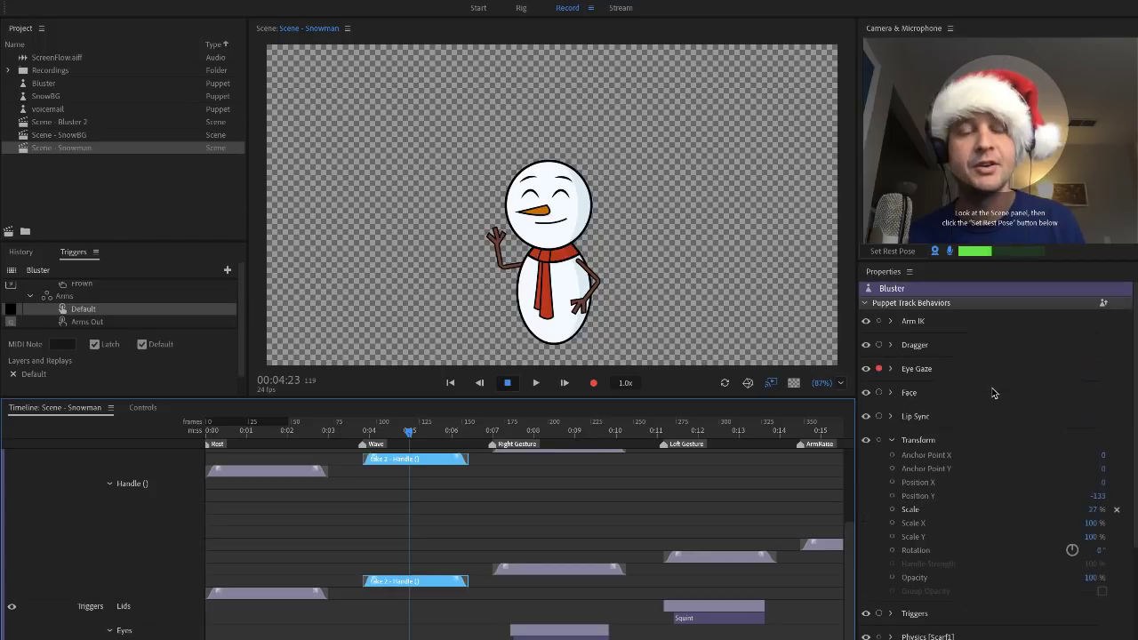
pyautogui.click(892, 440)
pyautogui.scroll(-3, 1035, 463)
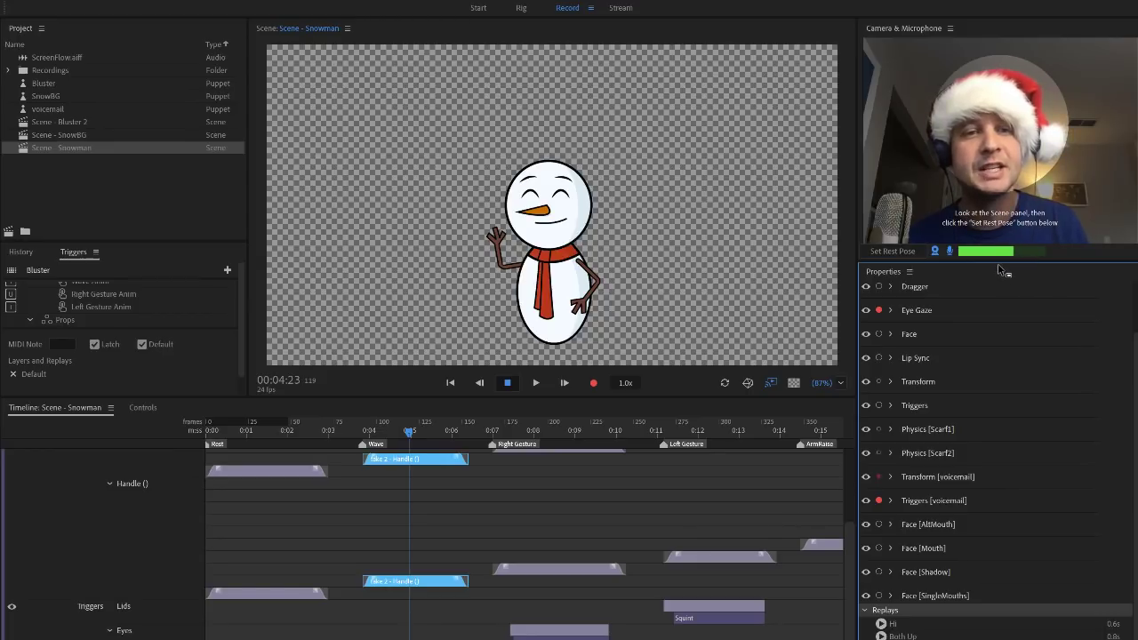
pyautogui.moveTo(999, 261); pyautogui.dragTo(977, 137)
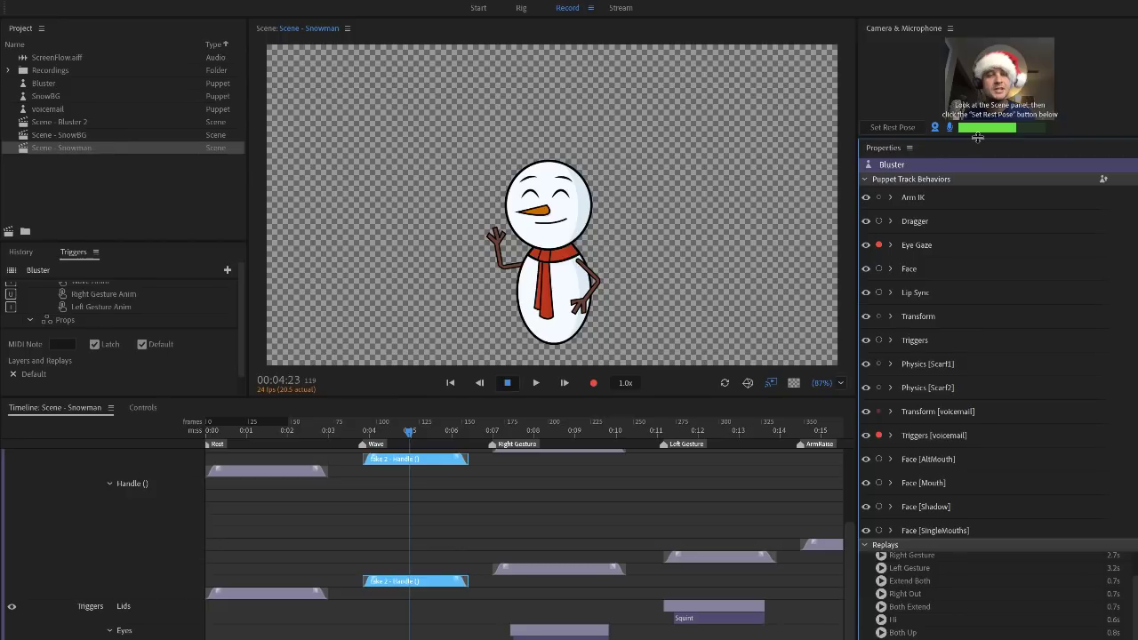
pyautogui.scroll(-1, 994, 626)
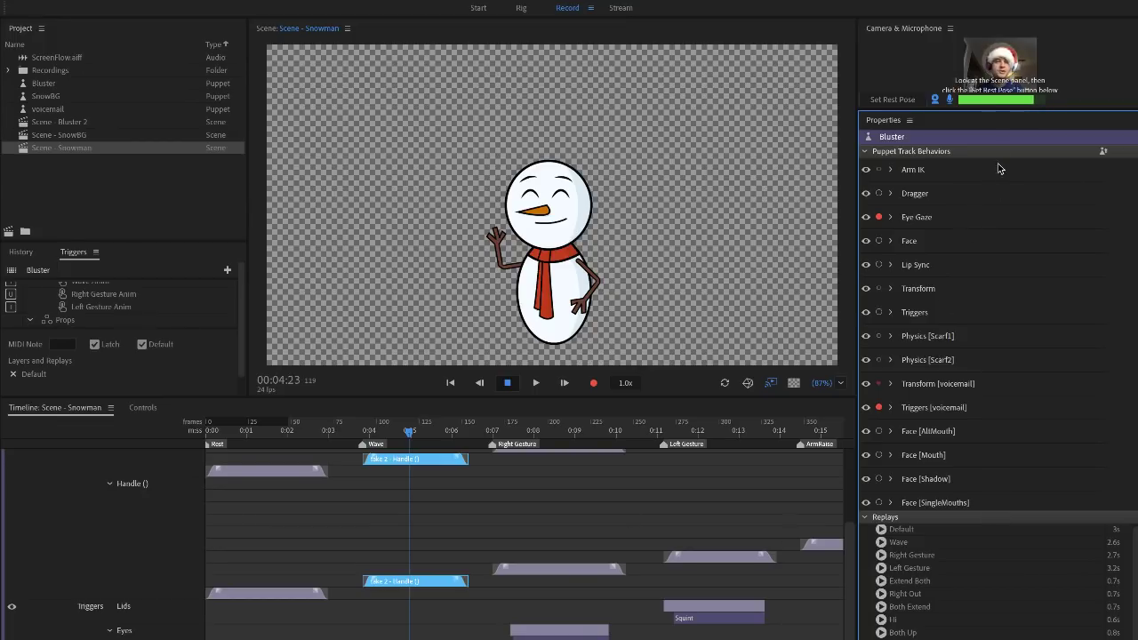
pyautogui.moveTo(1008, 109); pyautogui.dragTo(1007, 243)
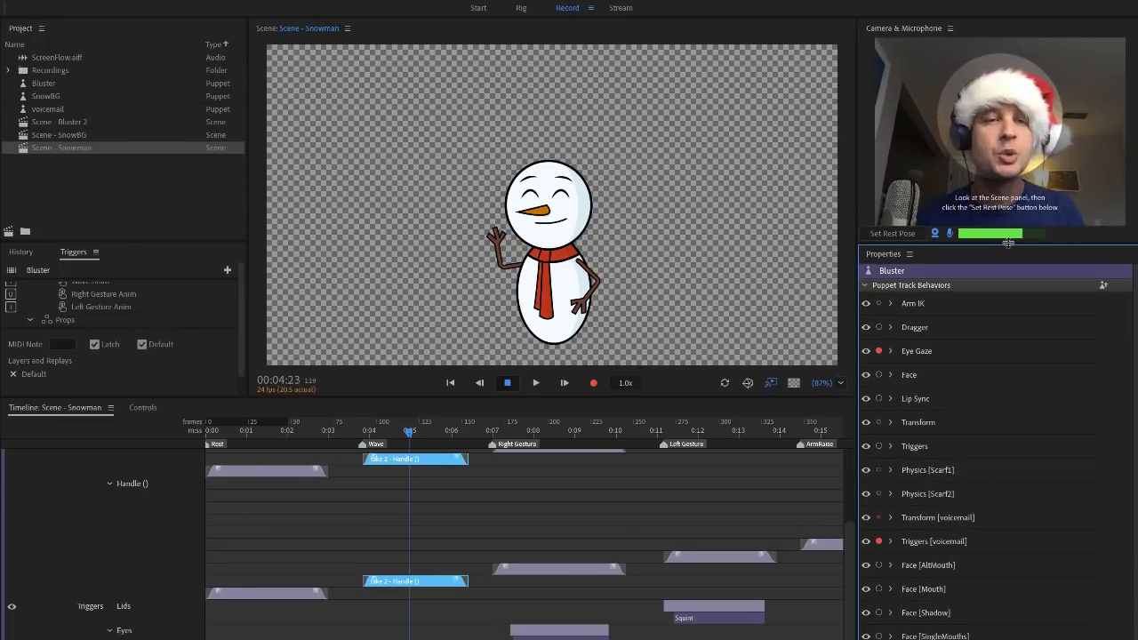
# Scrub the gestures from Right Gesture through ArmRaise to the short takes around 00:20:01, and return to the scene start.
pyautogui.click(516, 431)
pyautogui.moveTo(596, 433); pyautogui.dragTo(702, 449)
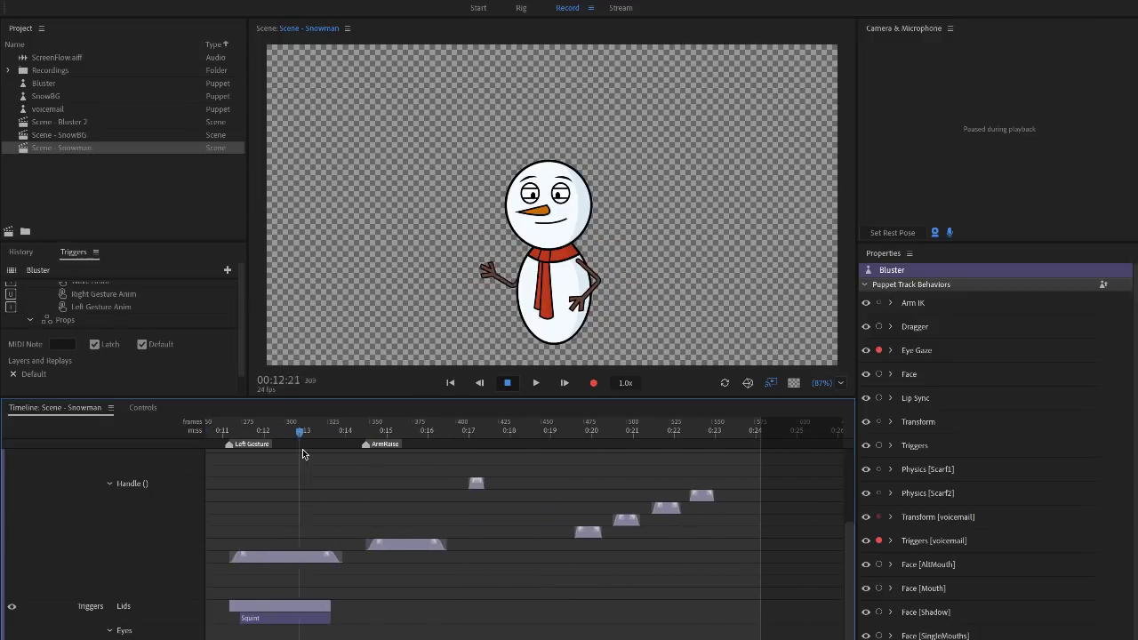
pyautogui.moveTo(355, 448); pyautogui.dragTo(383, 466)
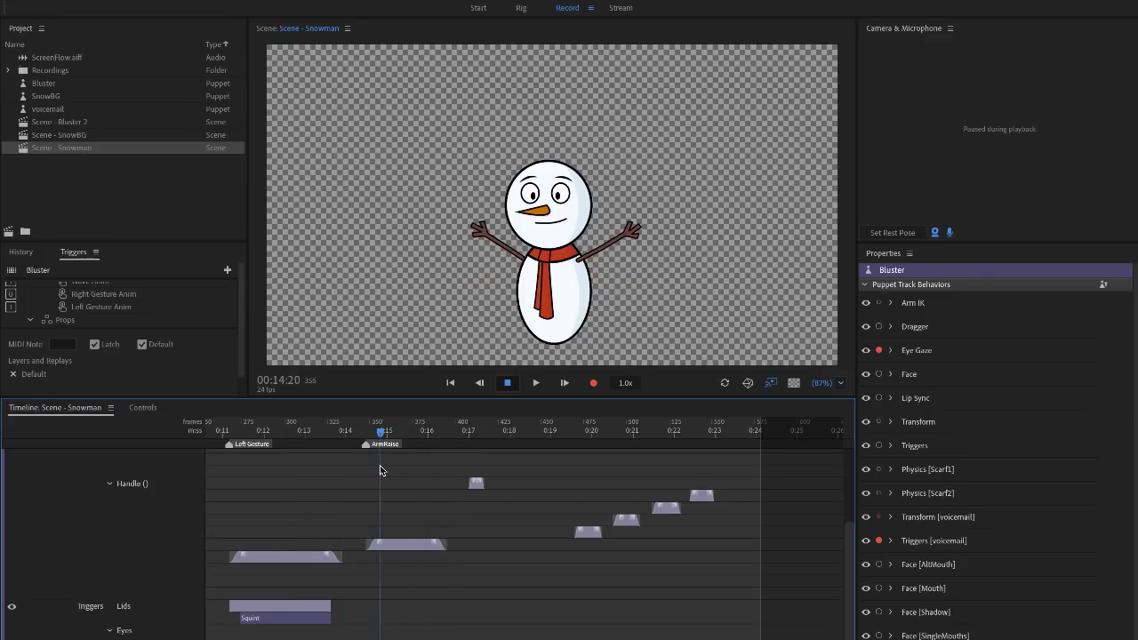
pyautogui.moveTo(363, 479); pyautogui.dragTo(491, 470)
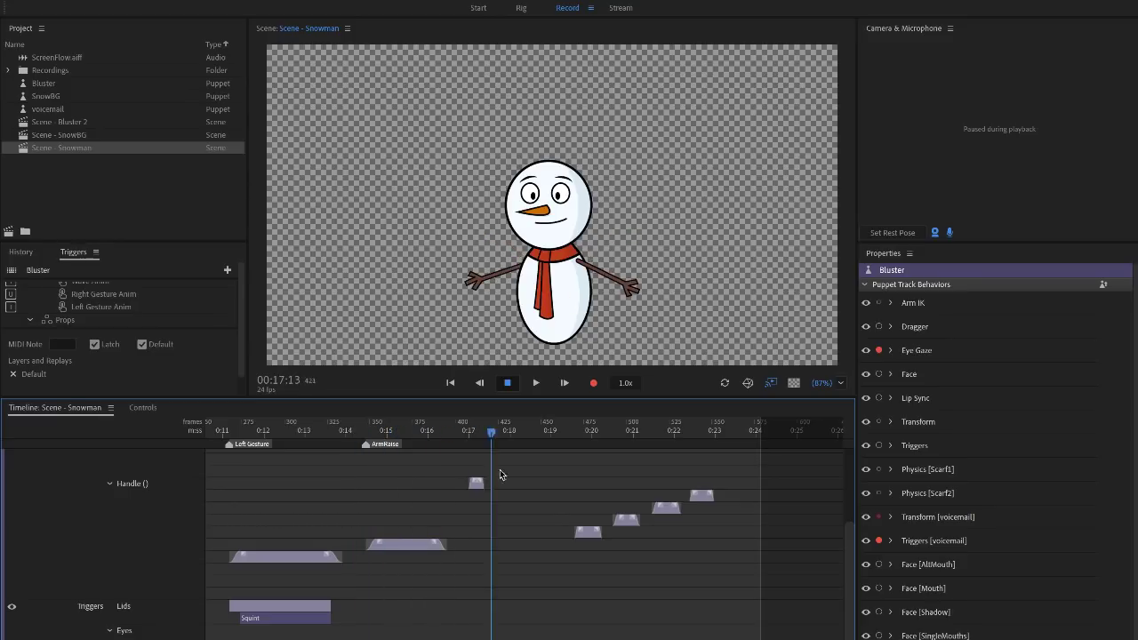
pyautogui.moveTo(609, 479)
pyautogui.mouseDown()
pyautogui.moveTo(707, 472)
pyautogui.moveTo(596, 479)
pyautogui.mouseUp()
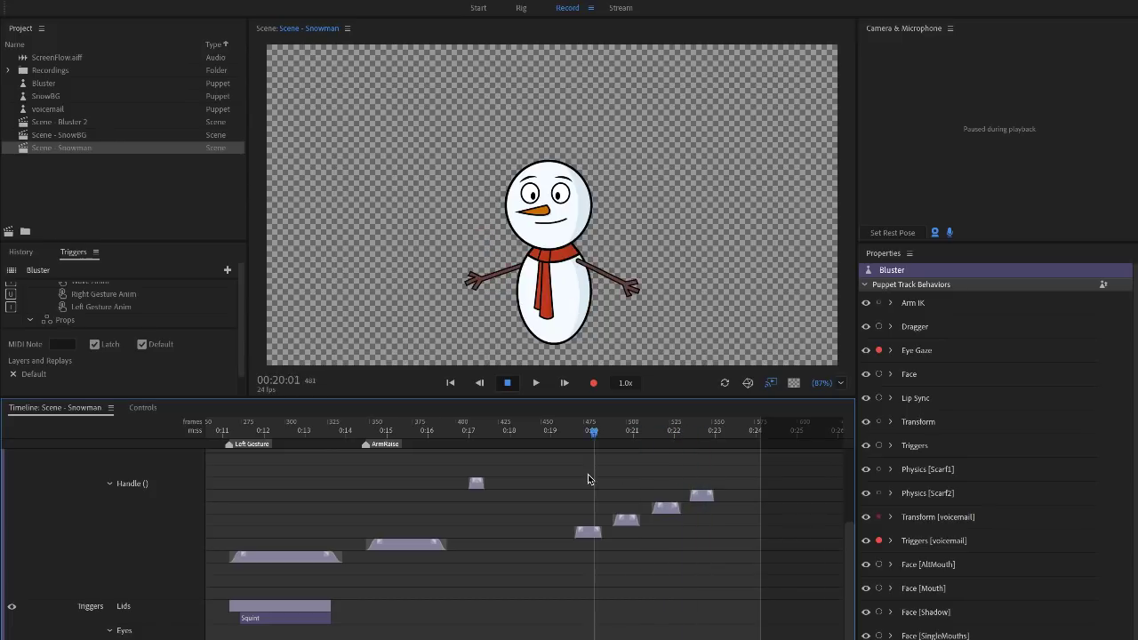
pyautogui.moveTo(329, 488); pyautogui.dragTo(84, 500)
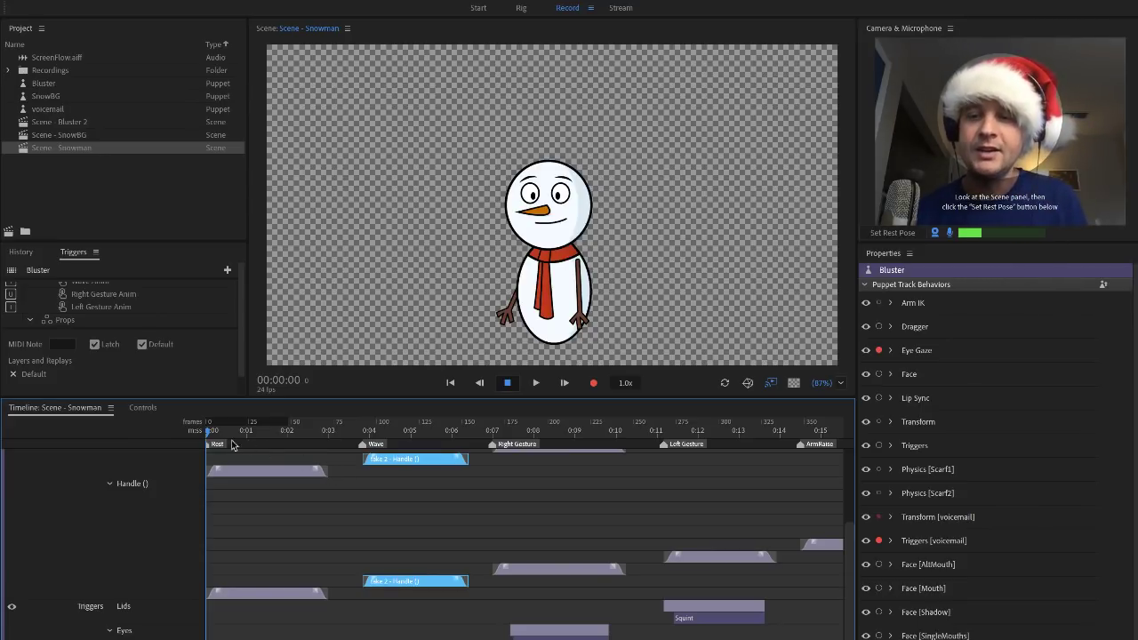
# Select Take 1 of both Dragger handles to examine the replay options, and do the same with the Take 2 pair.
pyautogui.moveTo(340, 461); pyautogui.dragTo(252, 633)
pyautogui.rightClick(283, 598)
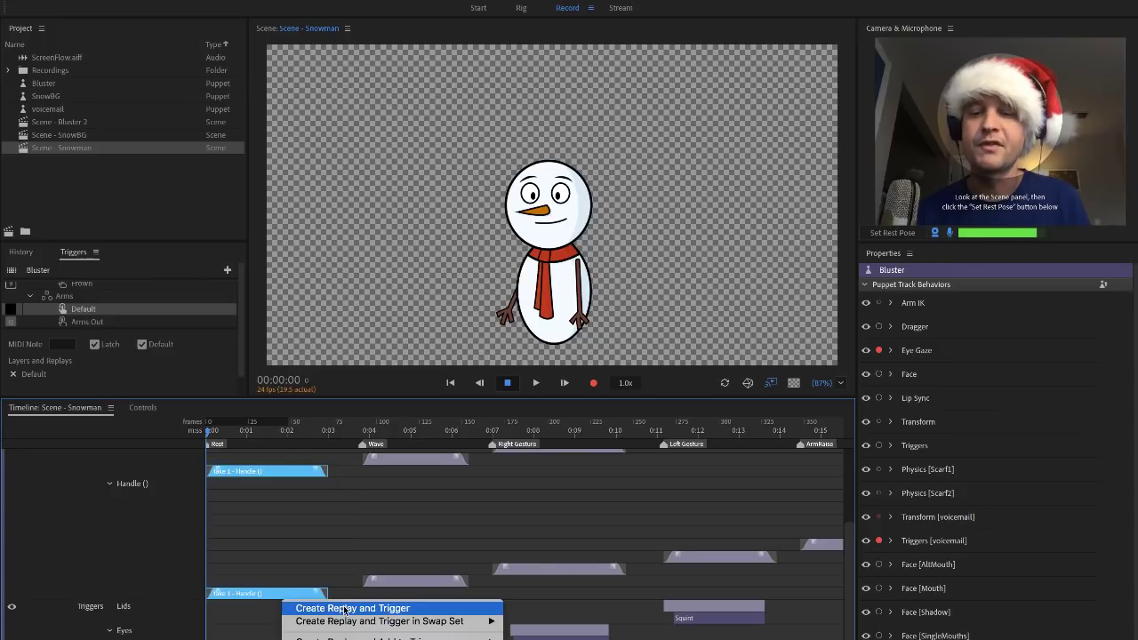
pyautogui.click(308, 505)
pyautogui.moveTo(342, 462); pyautogui.dragTo(491, 639)
pyautogui.rightClick(440, 635)
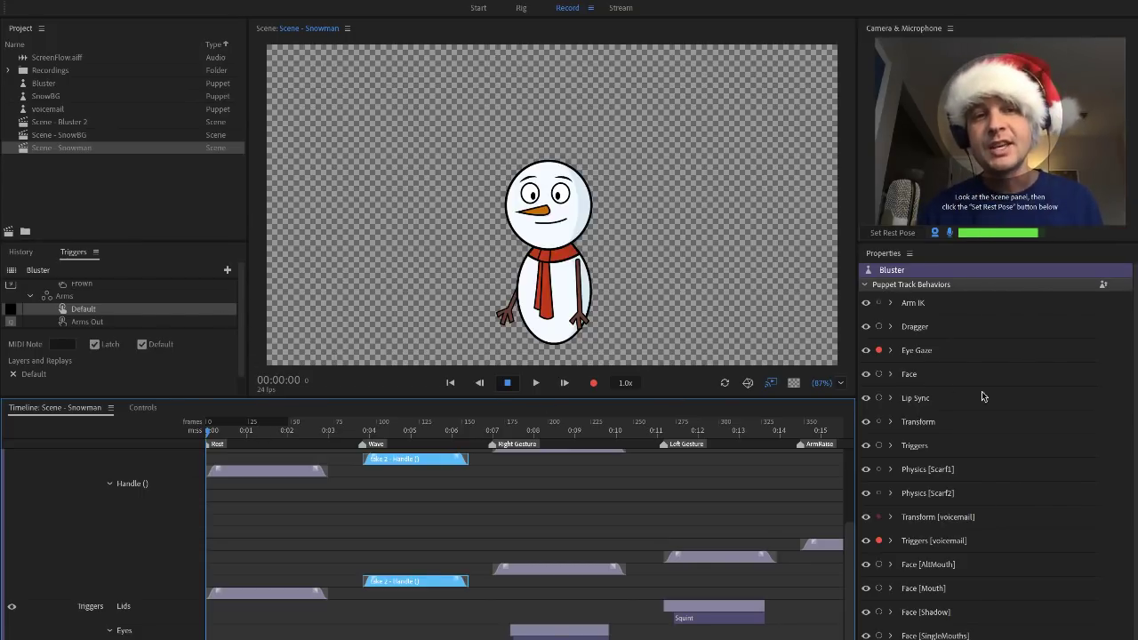
# Examine Bluster's Replays list in the Record and Rig workspaces, and return to Record.
pyautogui.scroll(-1, 1032, 540)
pyautogui.click(924, 636)
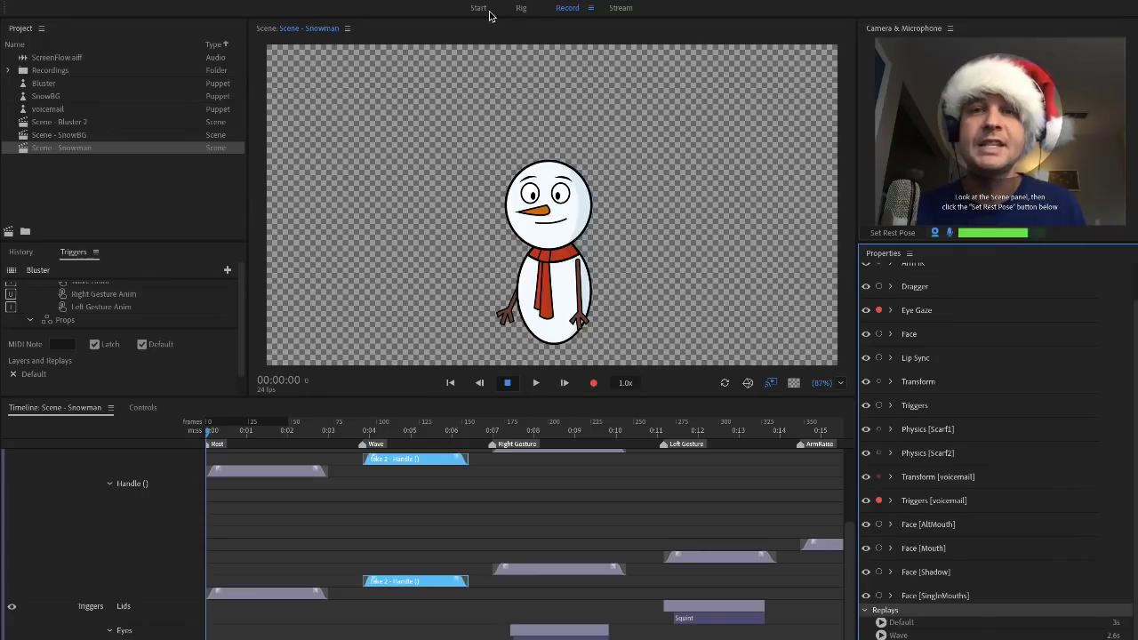
pyautogui.click(522, 10)
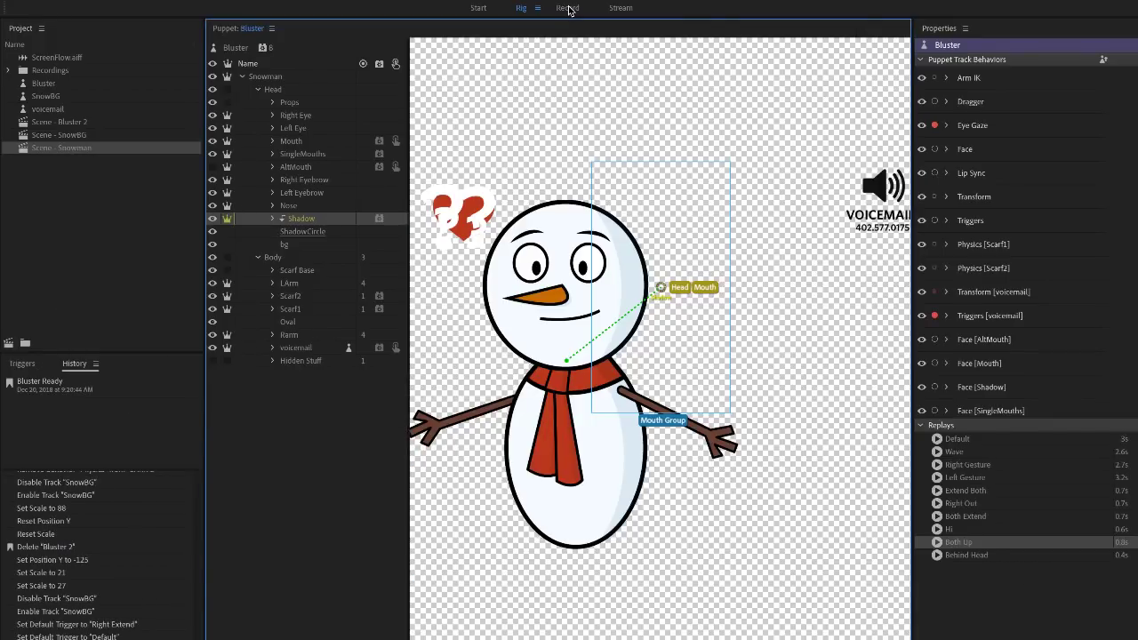
pyautogui.click(569, 9)
# Open the SnowBG scene and display the trigger controls of its Bluster track.
pyautogui.click(89, 139)
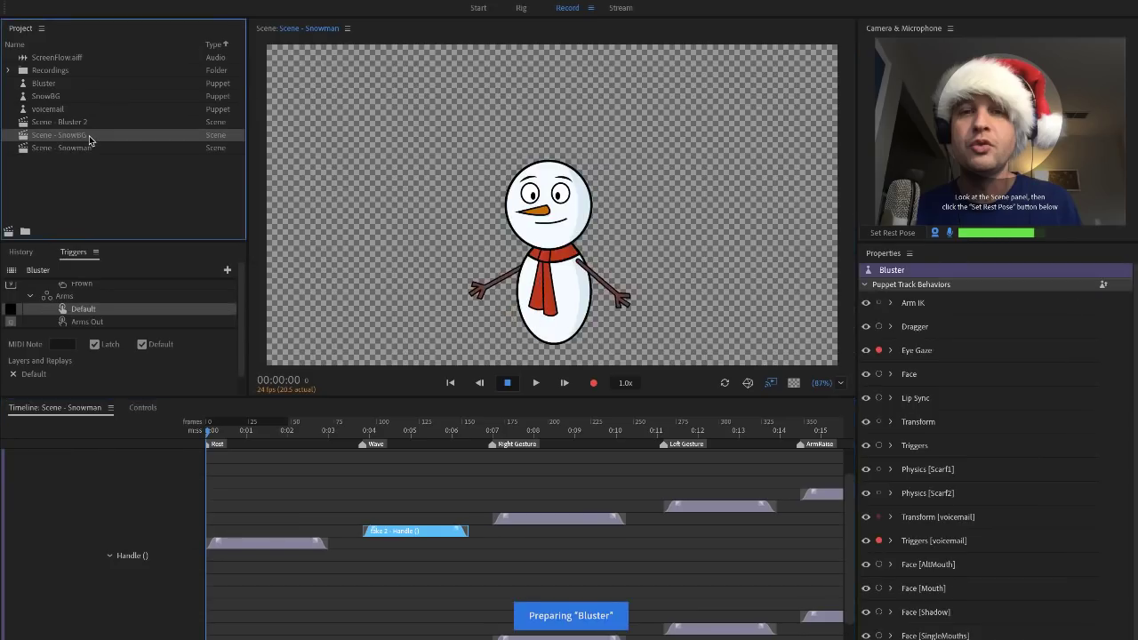
pyautogui.doubleClick(161, 140)
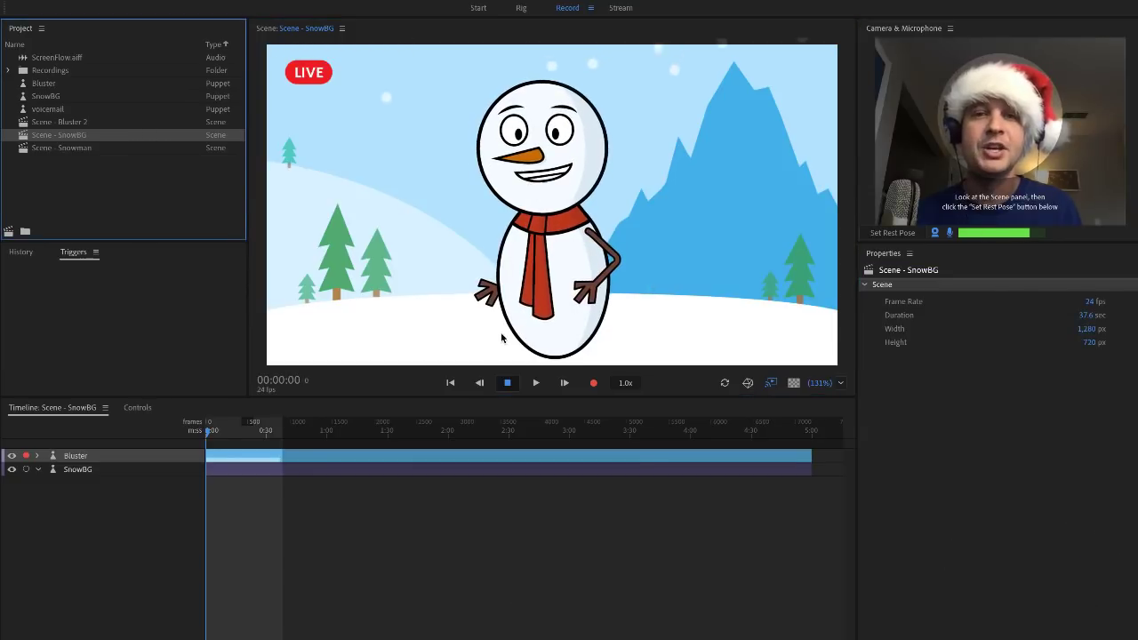
pyautogui.click(137, 411)
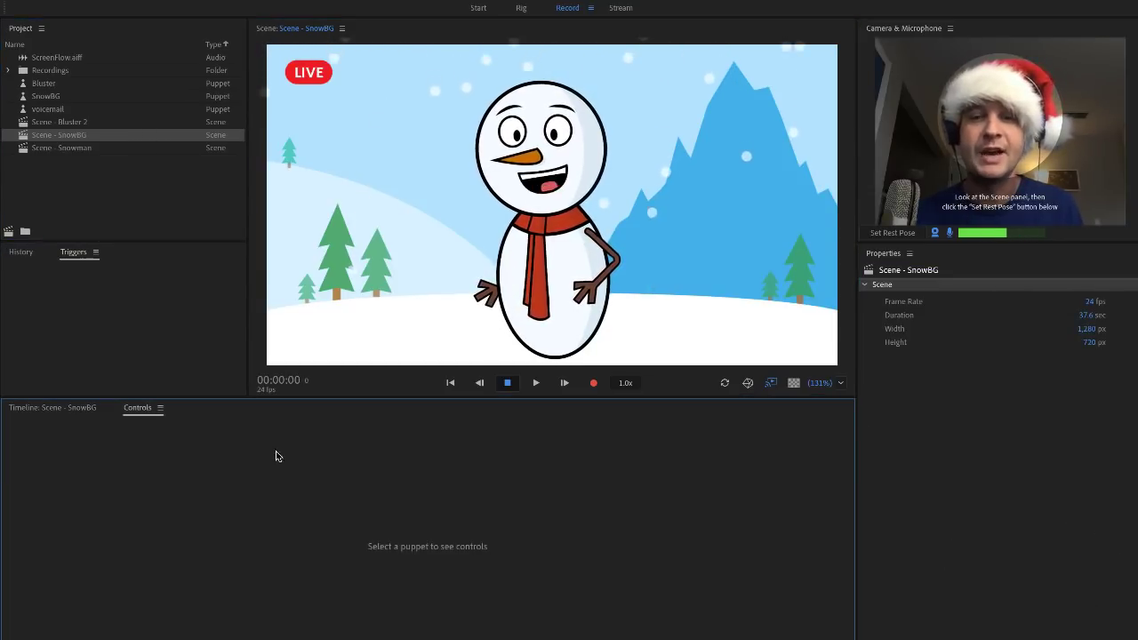
pyautogui.click(64, 409)
pyautogui.click(75, 461)
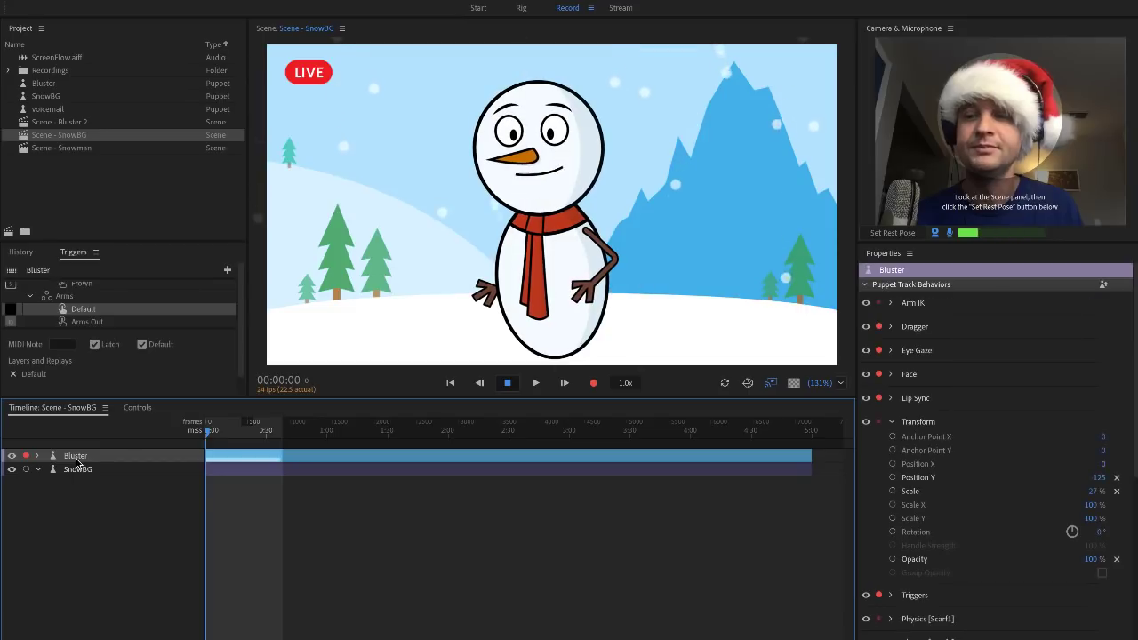
pyautogui.click(138, 409)
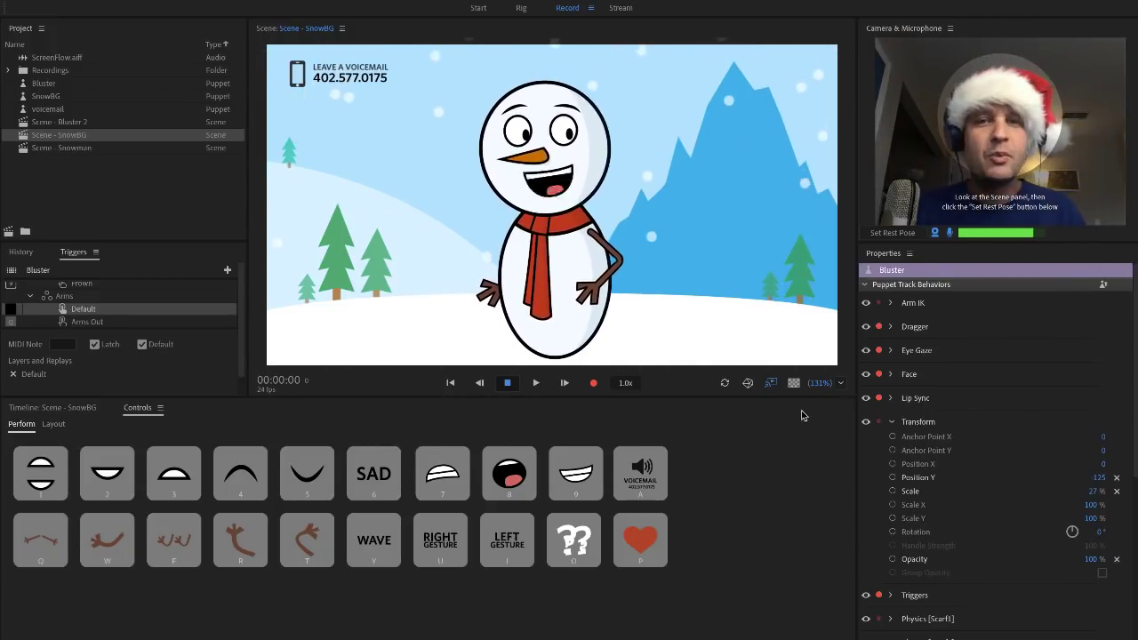
# Set the face-tracking rest pose and perform Bluster live with the Wave and Voicemail triggers.
pyautogui.doubleClick(1031, 184)
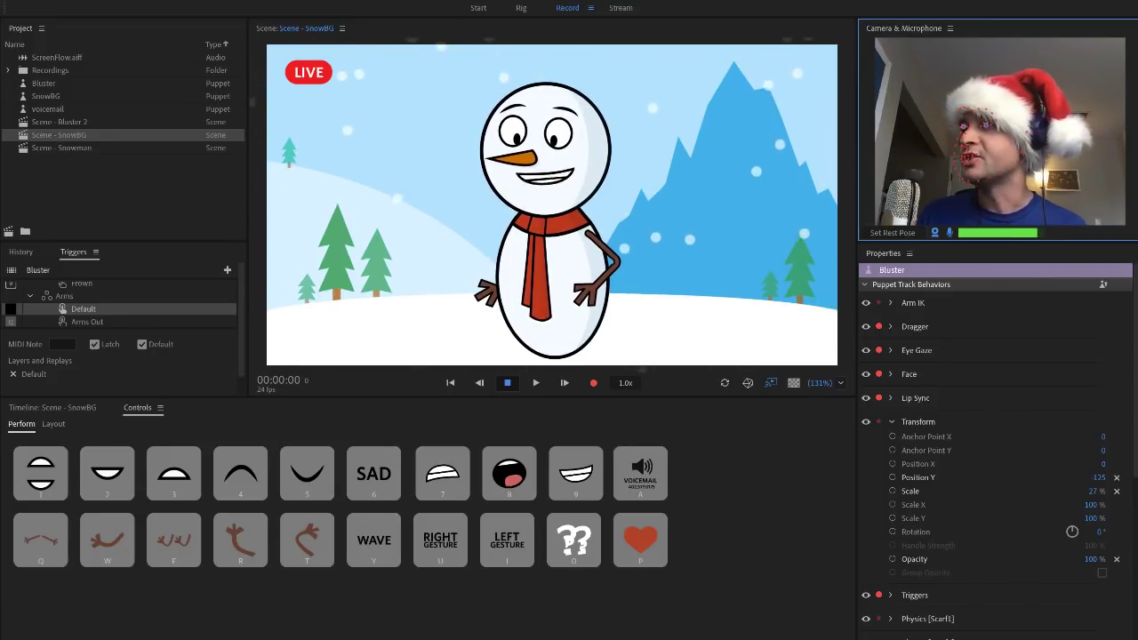
pyautogui.click(368, 554)
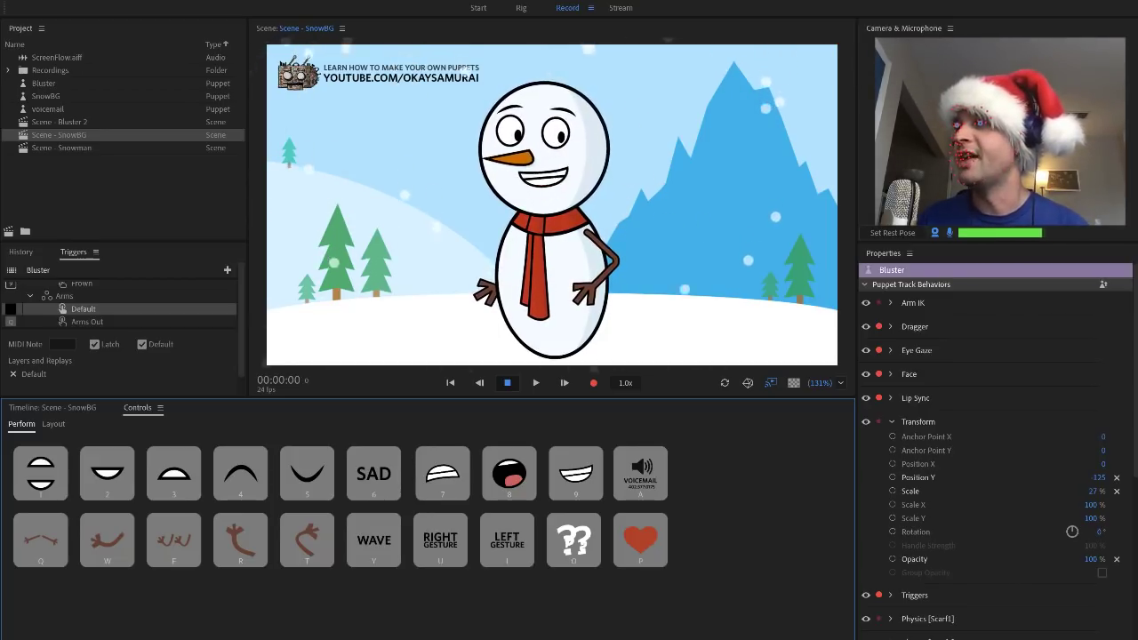
pyautogui.click(439, 301)
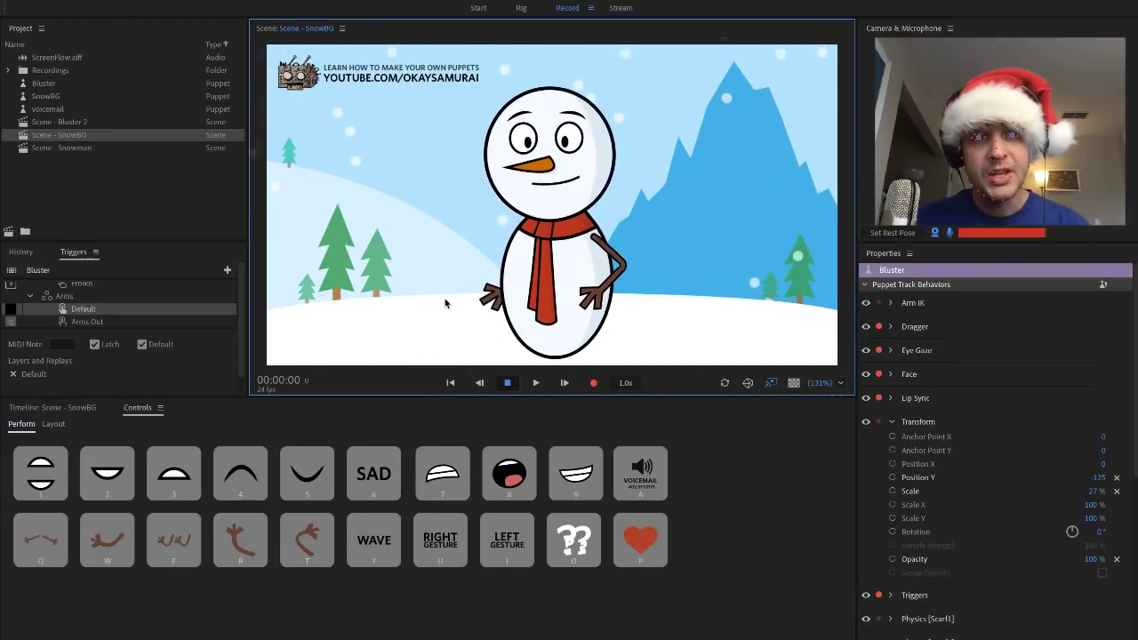
pyautogui.press('a')
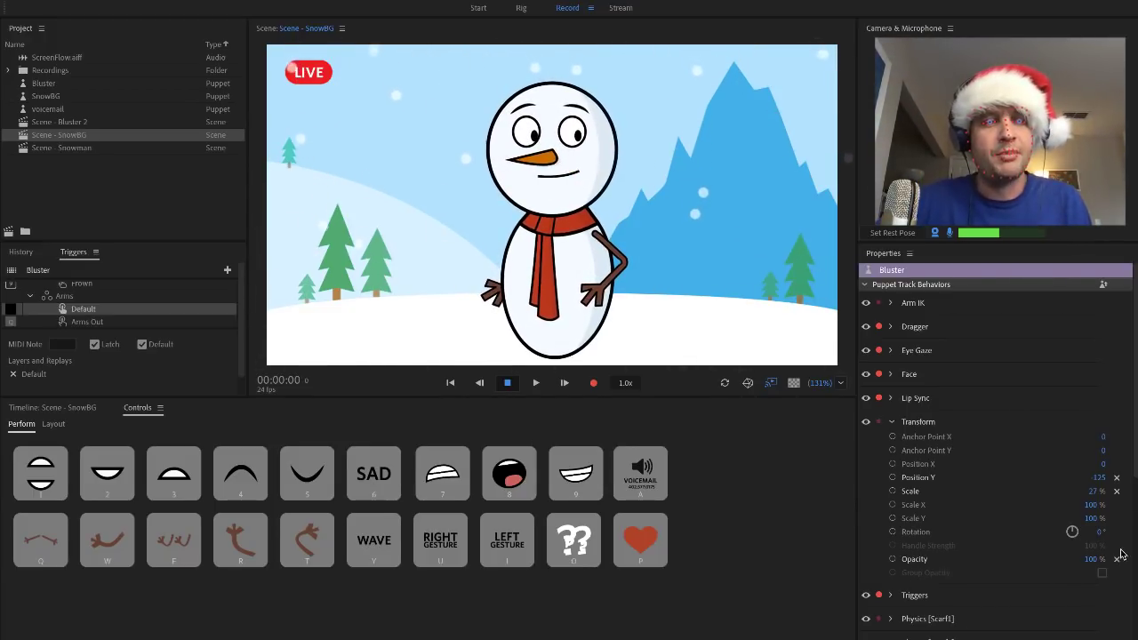
# Set Bluster's Transform Position Y to -136 and fire the question marks and heart prop triggers.
pyautogui.click(1127, 484)
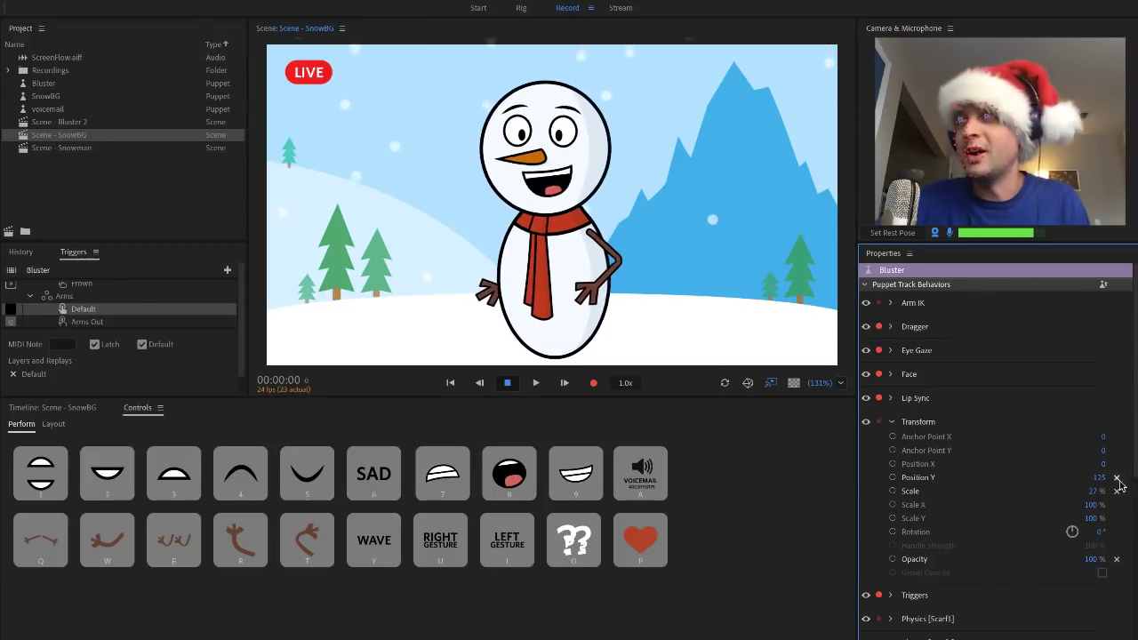
pyautogui.moveTo(1108, 477)
pyautogui.mouseDown()
pyautogui.moveTo(1100, 427)
pyautogui.moveTo(1114, 466)
pyautogui.mouseUp()
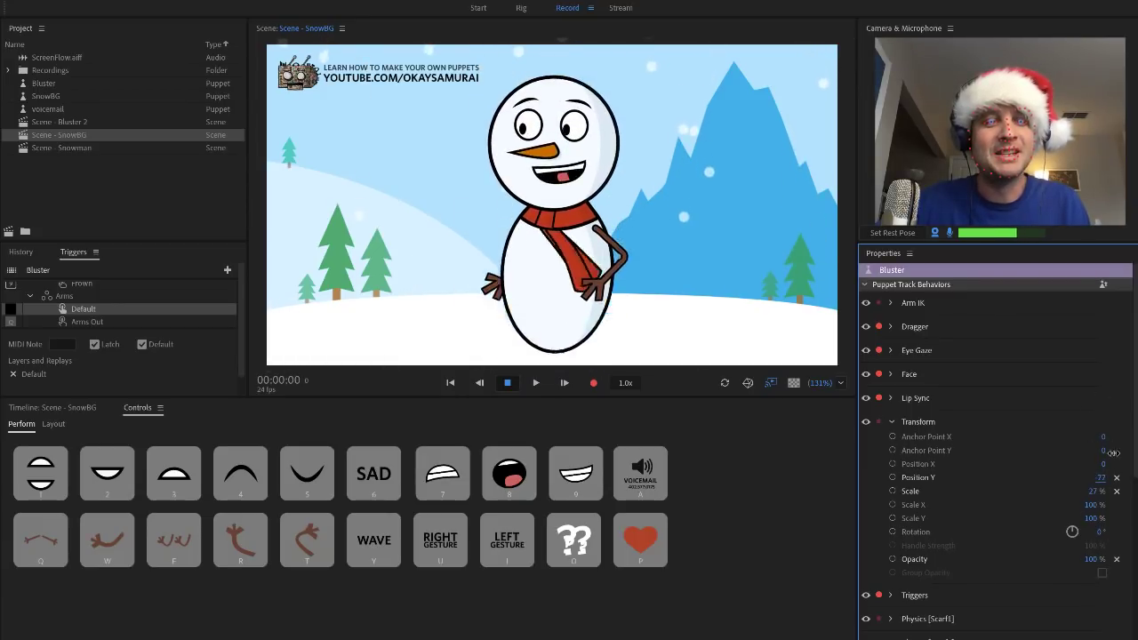
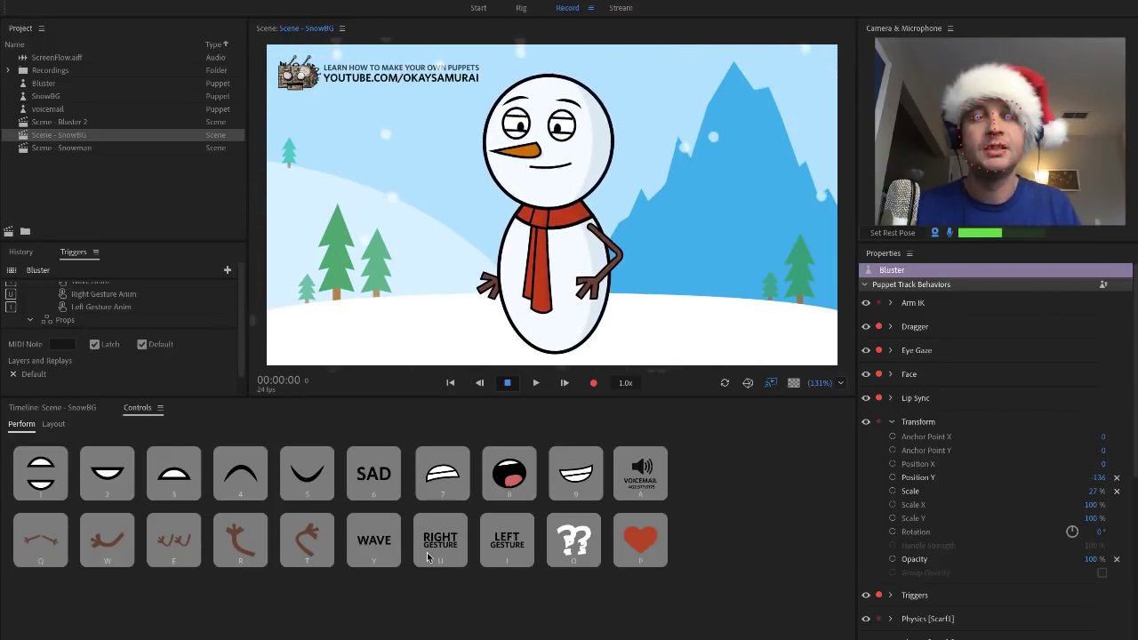
pyautogui.click(562, 543)
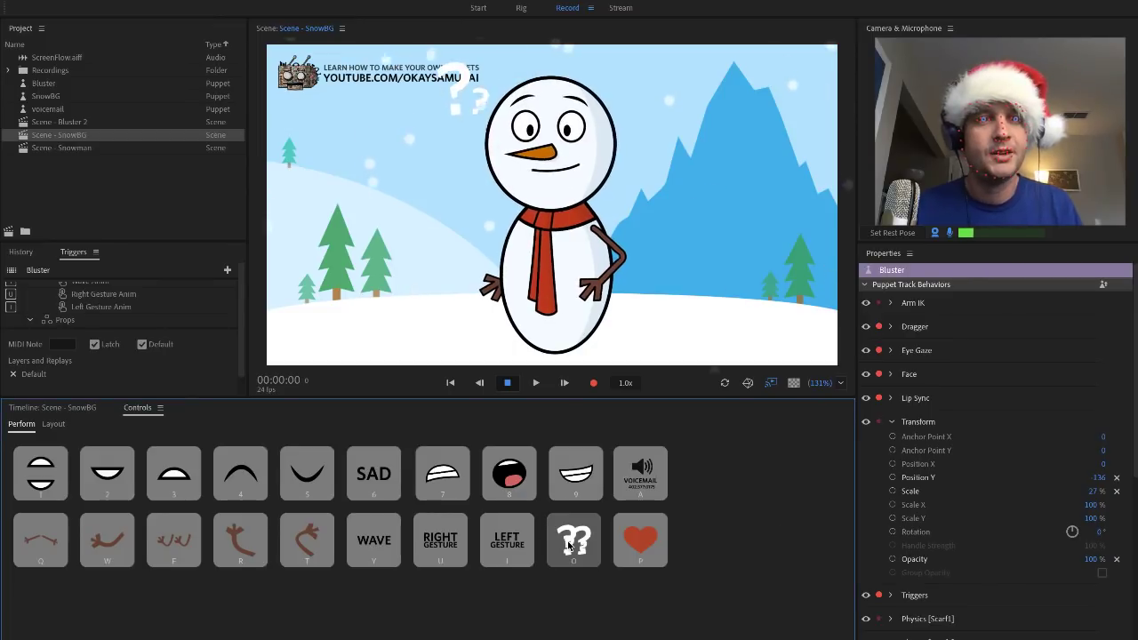
pyautogui.click(632, 564)
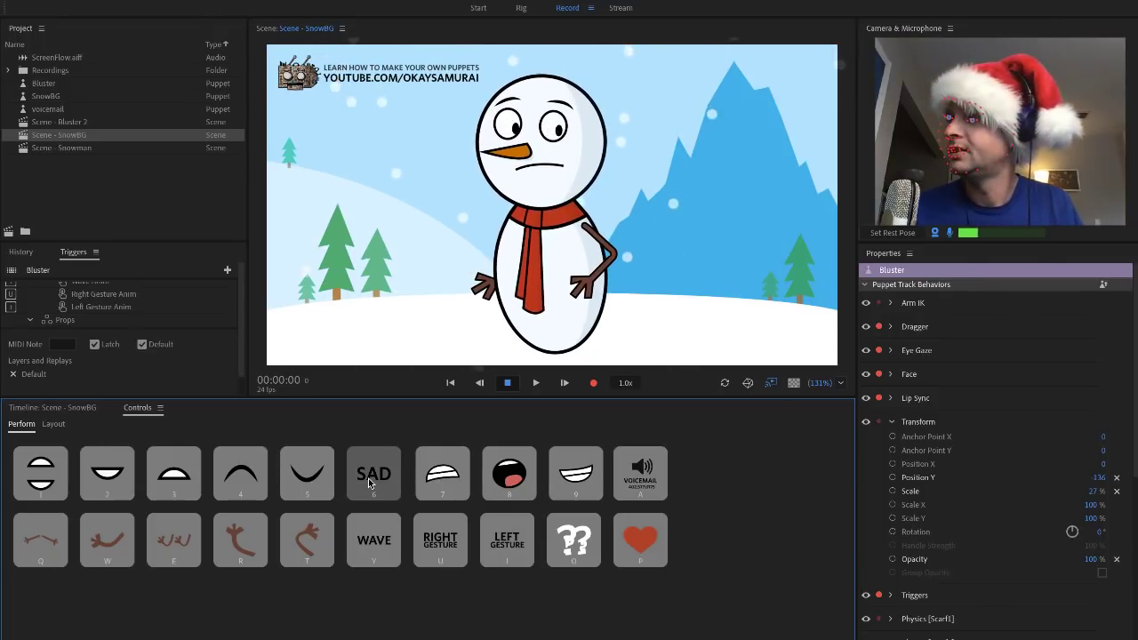
# Perform Bluster live with the heart prop trigger and the slanted-teeth mouth trigger.
pyautogui.click(308, 481)
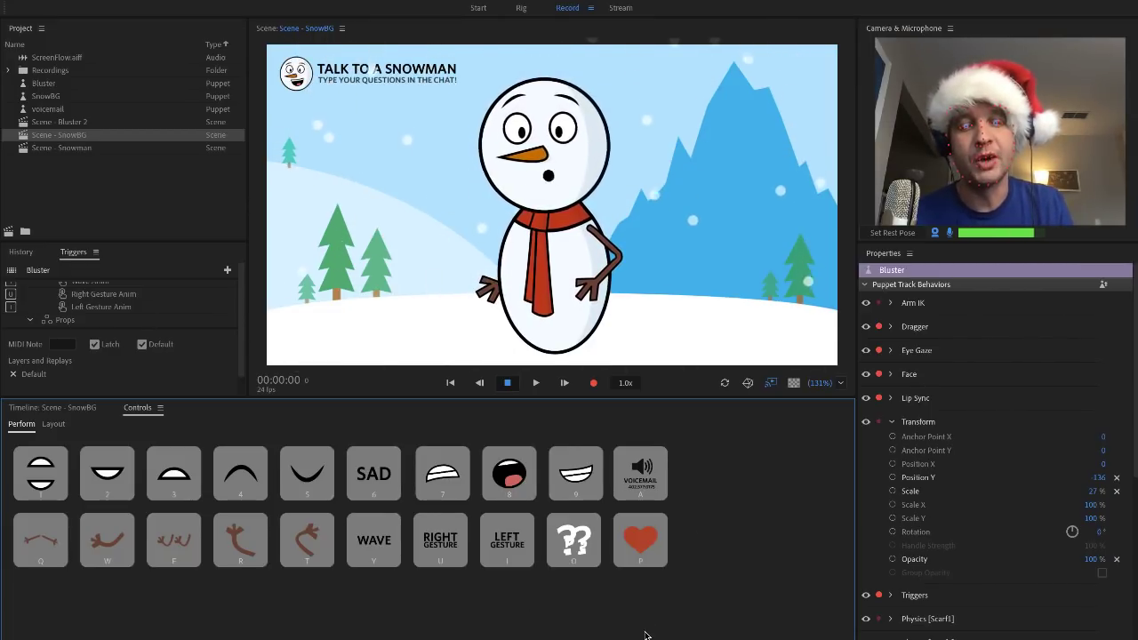
pyautogui.press('p')
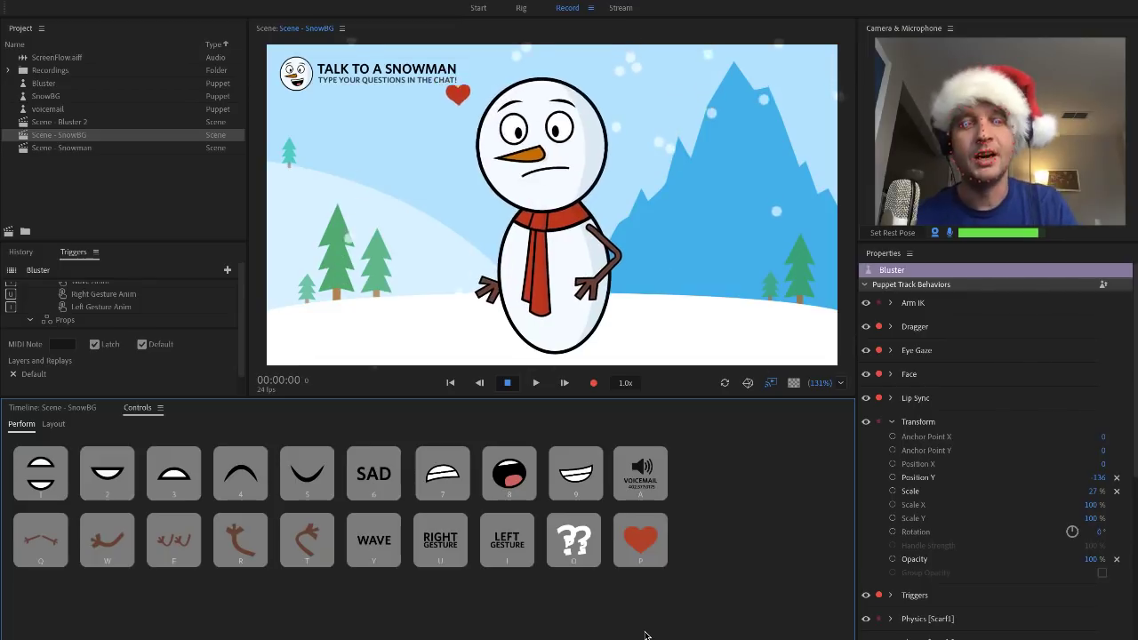
pyautogui.click(647, 548)
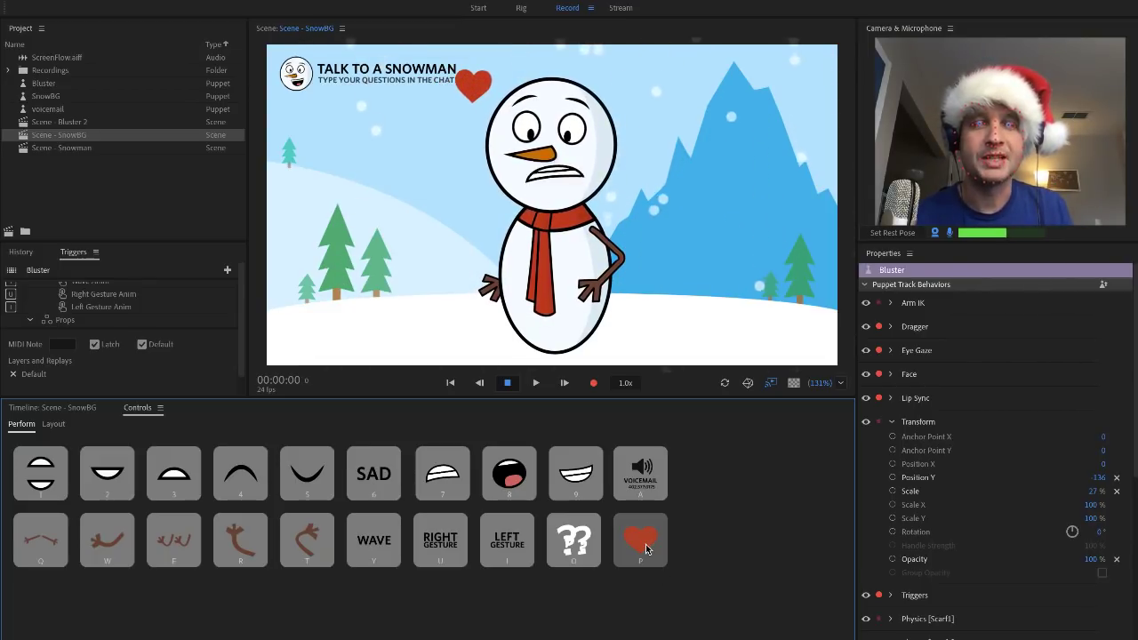
pyautogui.click(449, 486)
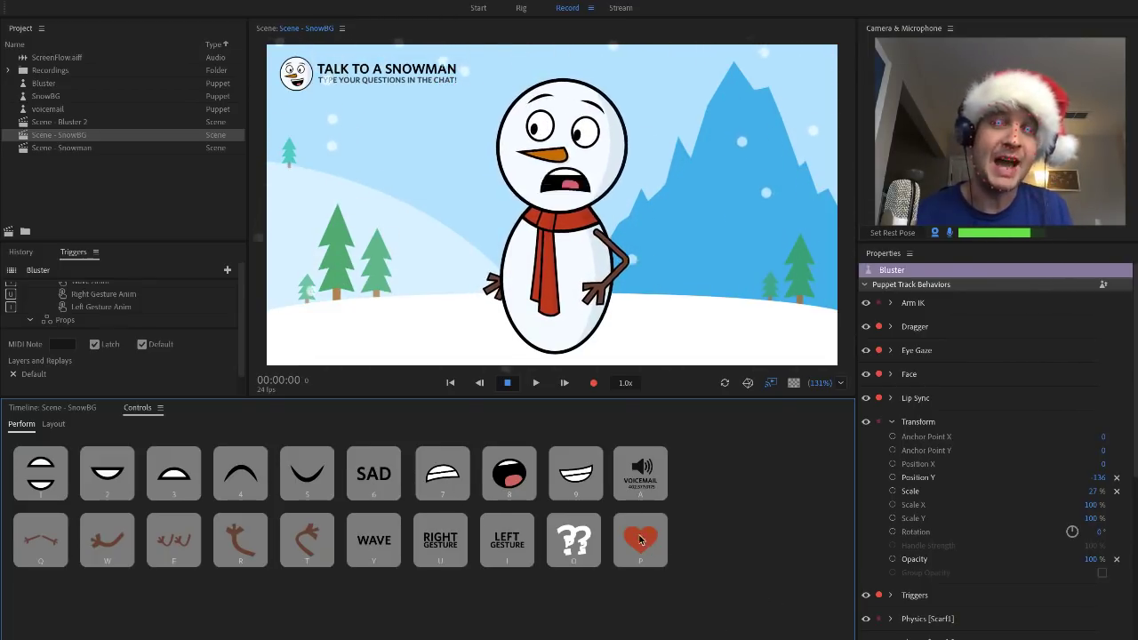
pyautogui.click(419, 491)
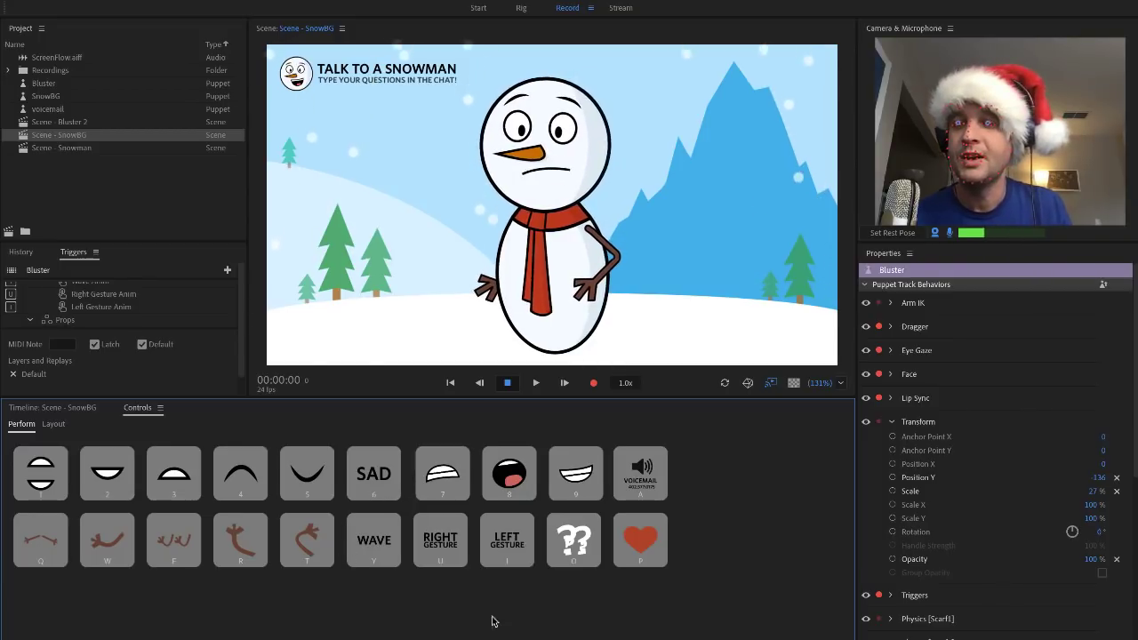
pyautogui.press('7')
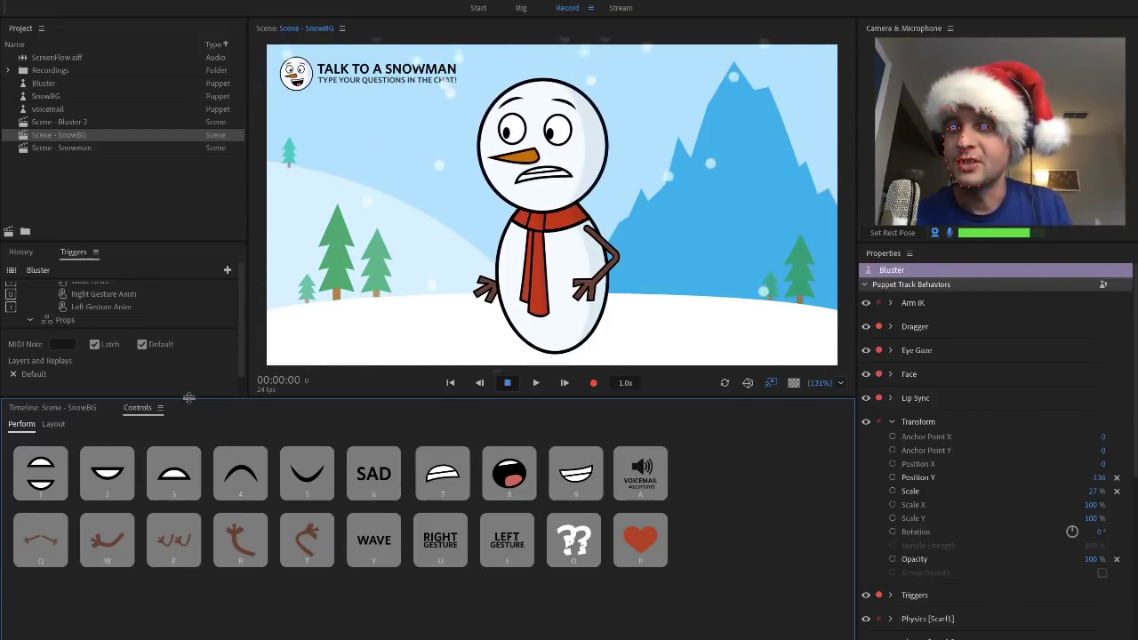
# Add Transform Position X and Scale sliders to Bluster's control layout, with a Scale range of 3 to 27.
pyautogui.moveTo(190, 396); pyautogui.dragTo(187, 478)
pyautogui.scroll(3, 113, 351)
pyautogui.scroll(1, 113, 352)
pyautogui.scroll(3, 88, 347)
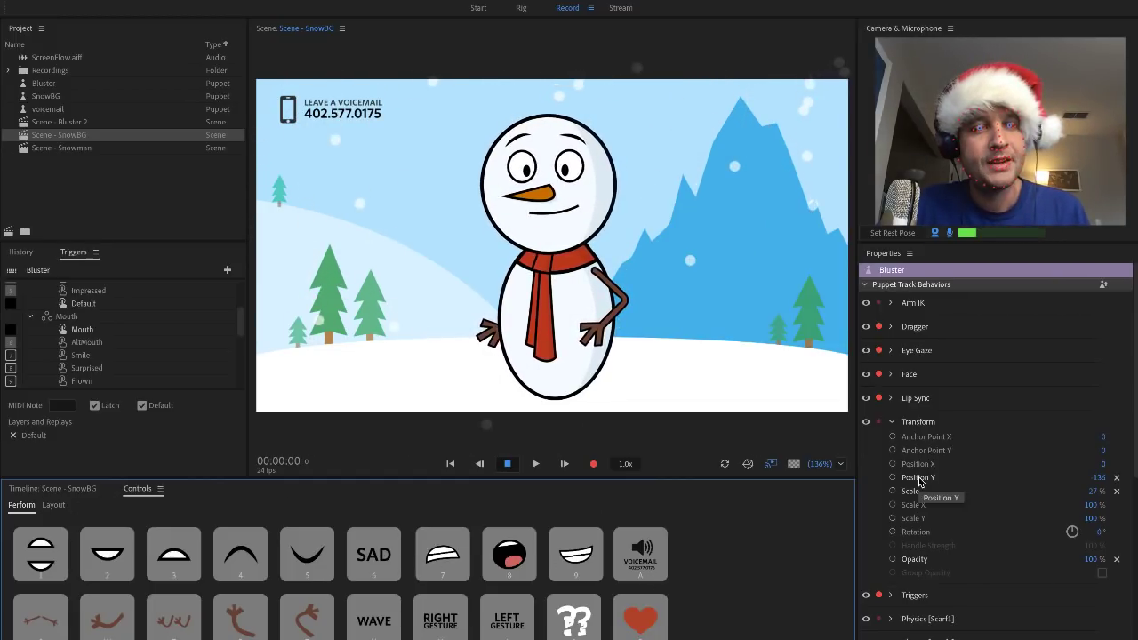
pyautogui.click(53, 504)
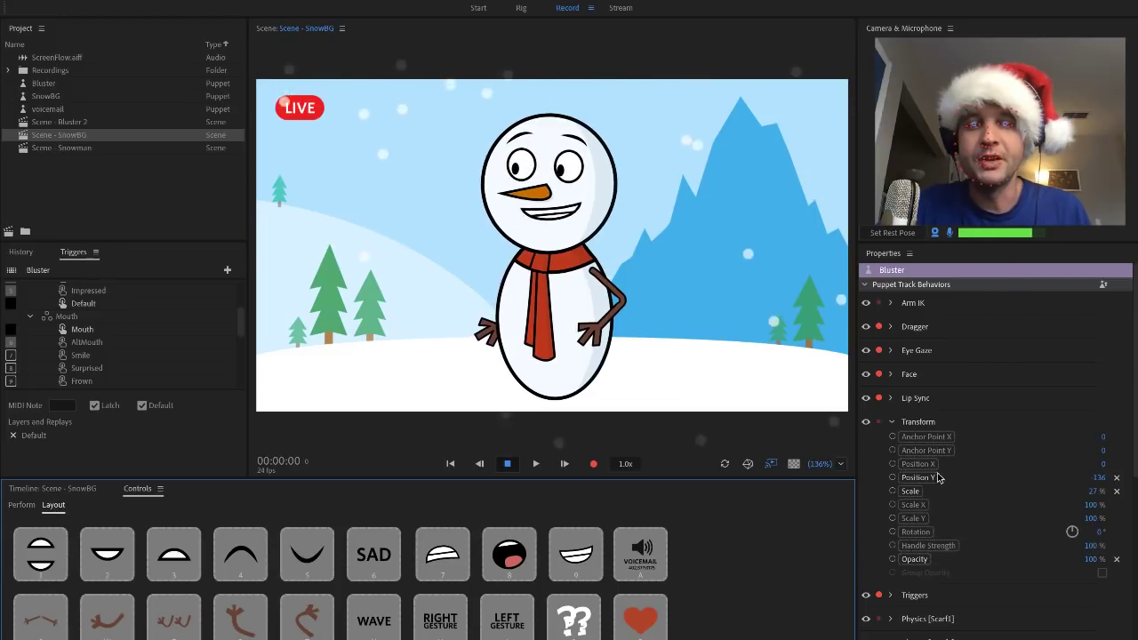
pyautogui.moveTo(902, 478); pyautogui.dragTo(753, 620)
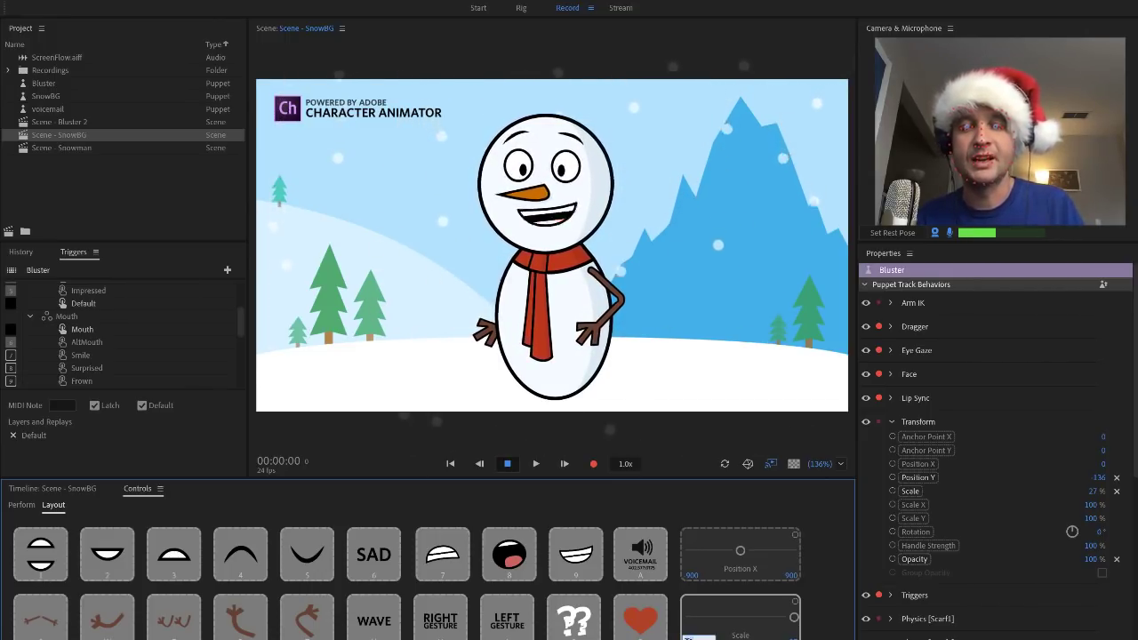
pyautogui.moveTo(791, 623)
pyautogui.mouseDown()
pyautogui.moveTo(774, 622)
pyautogui.moveTo(798, 622)
pyautogui.mouseUp()
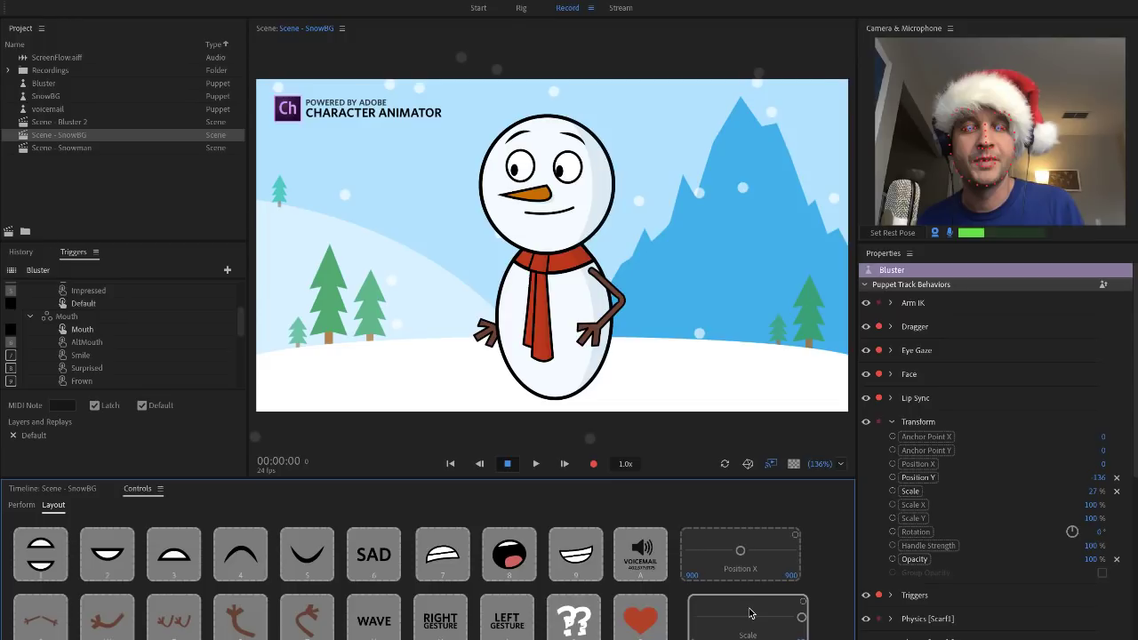
pyautogui.press('Escape')
pyautogui.moveTo(793, 623)
pyautogui.mouseDown()
pyautogui.moveTo(654, 629)
pyautogui.moveTo(794, 620)
pyautogui.mouseUp()
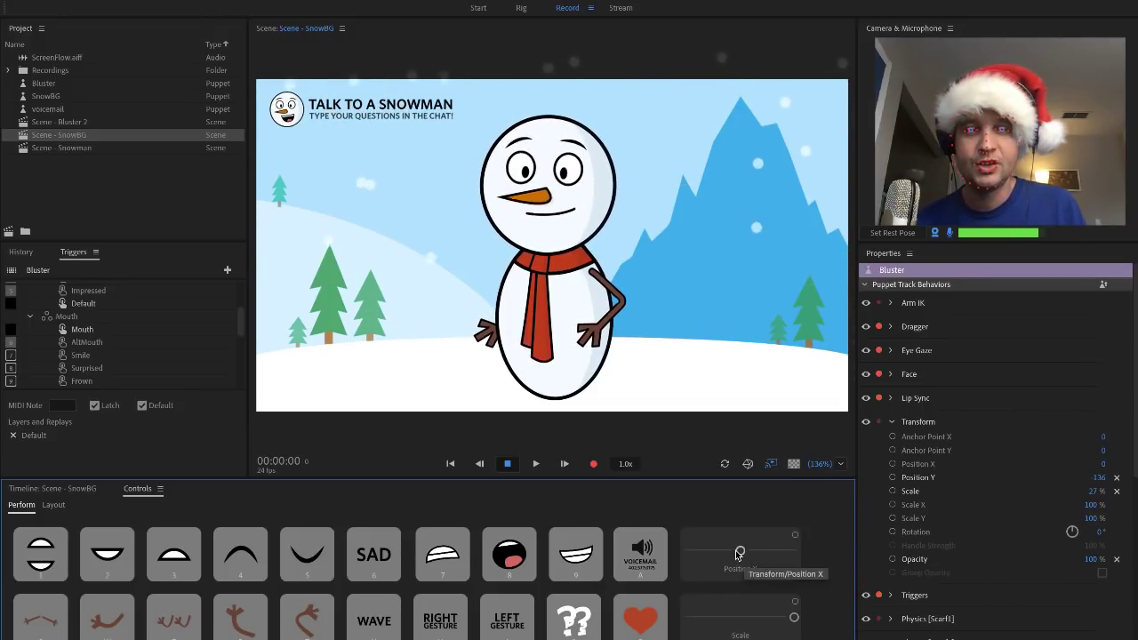
# Set the Position X slider's range from -50 to 0 and test it by sliding Bluster to its minimum.
pyautogui.click(53, 504)
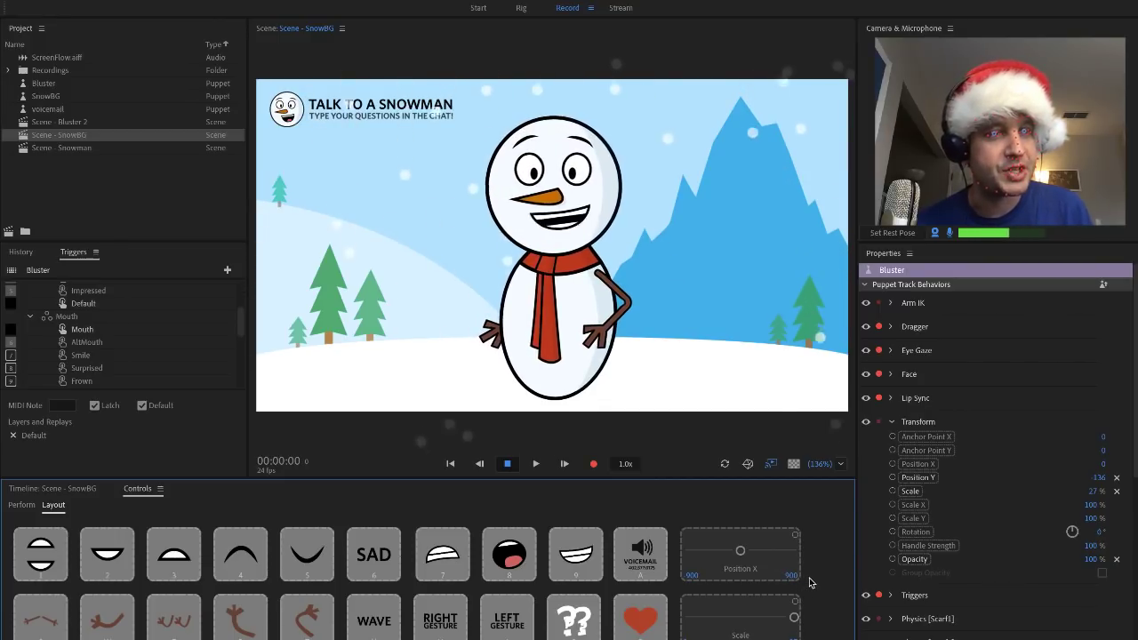
pyautogui.click(791, 576)
pyautogui.write('0')
pyautogui.press('Return')
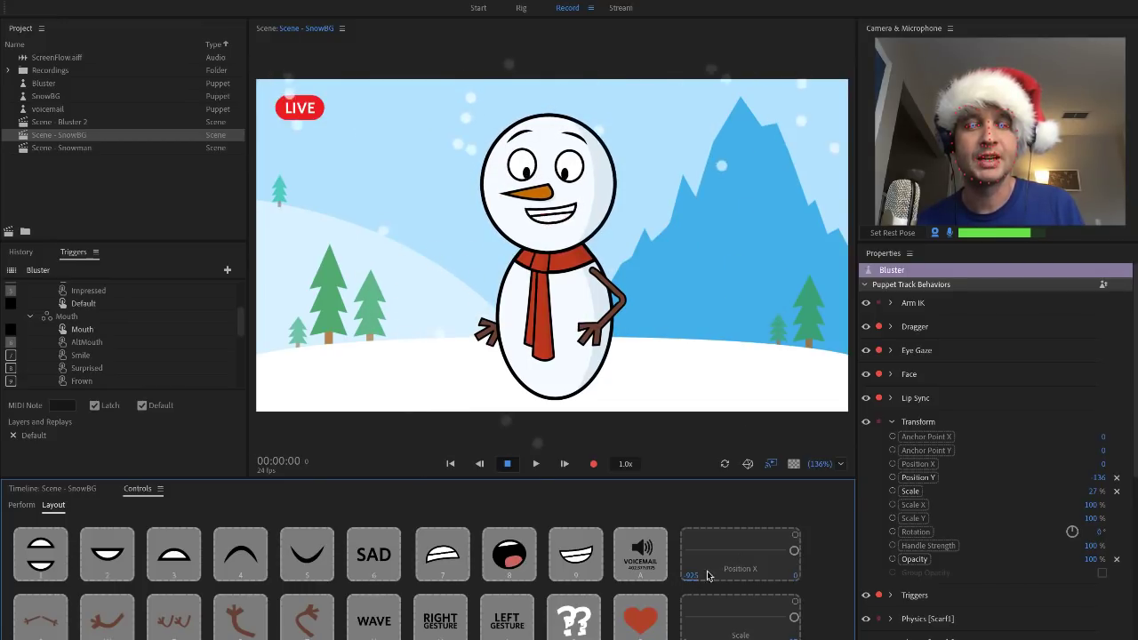
pyautogui.click(693, 576)
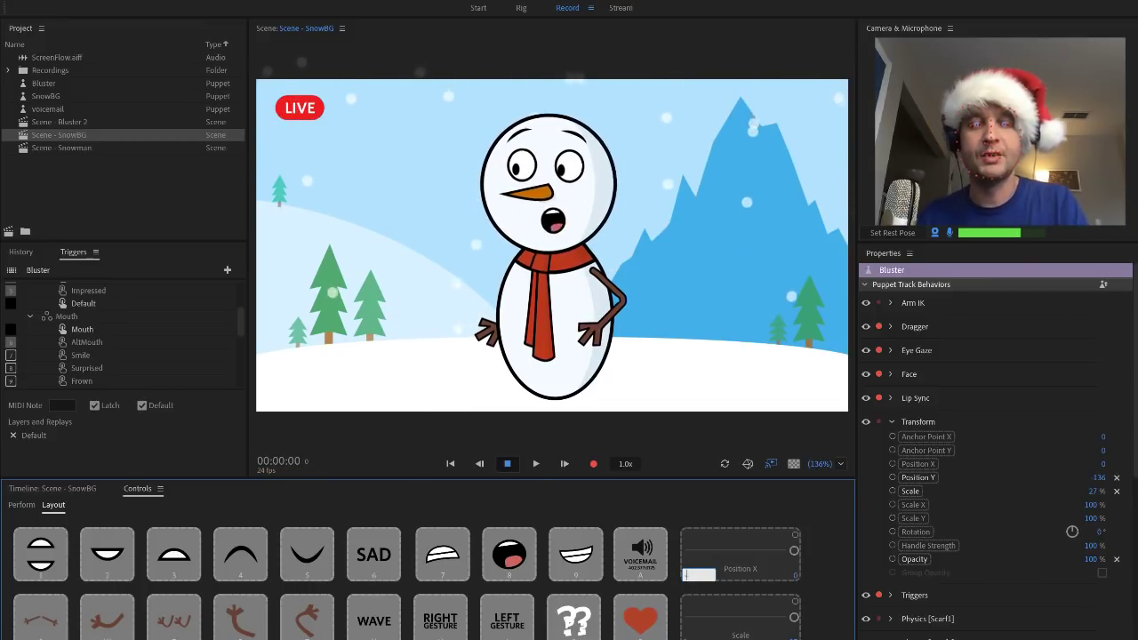
pyautogui.press('Return')
pyautogui.click(794, 552)
pyautogui.moveTo(795, 552); pyautogui.dragTo(687, 550)
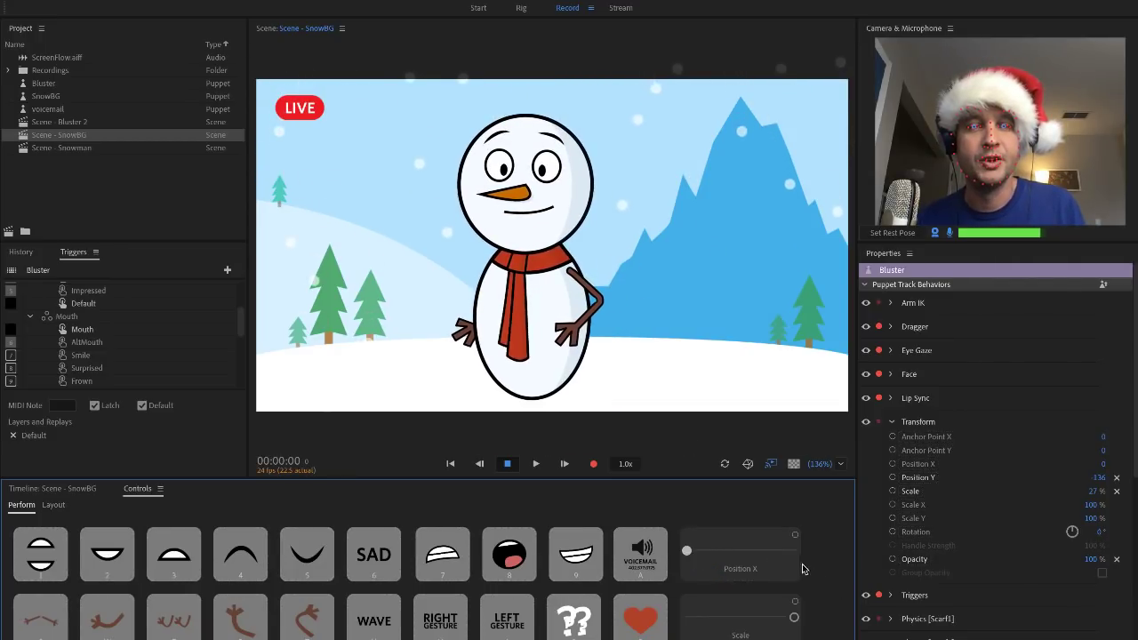
# Change the Position X slider's start value to 250 and test it, returning Position X to 0.
pyautogui.click(53, 505)
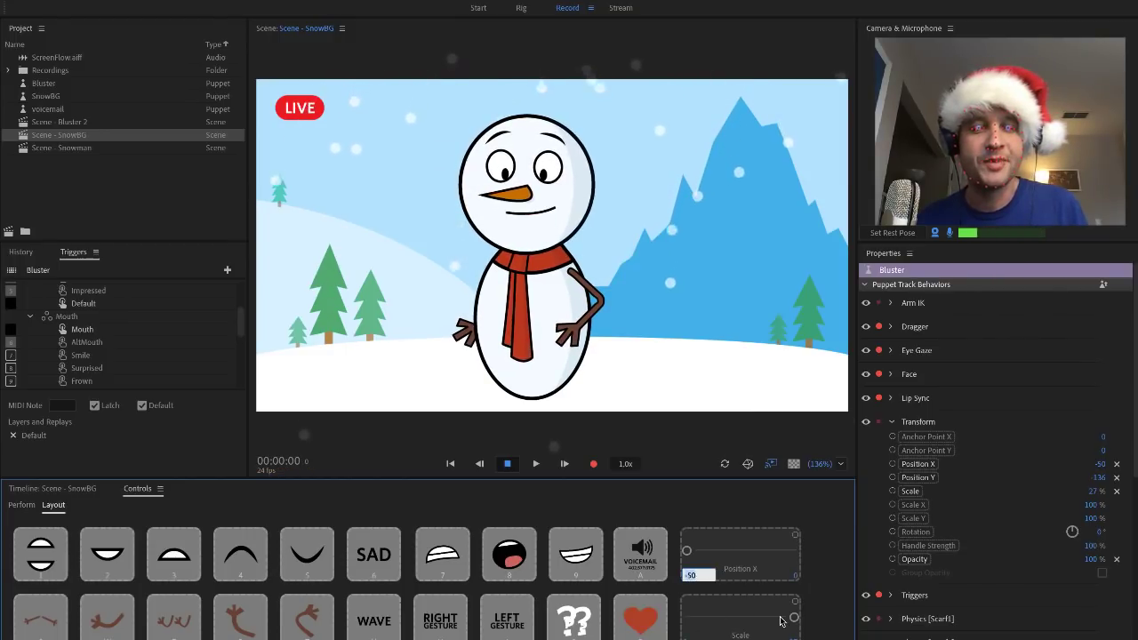
pyautogui.write('250')
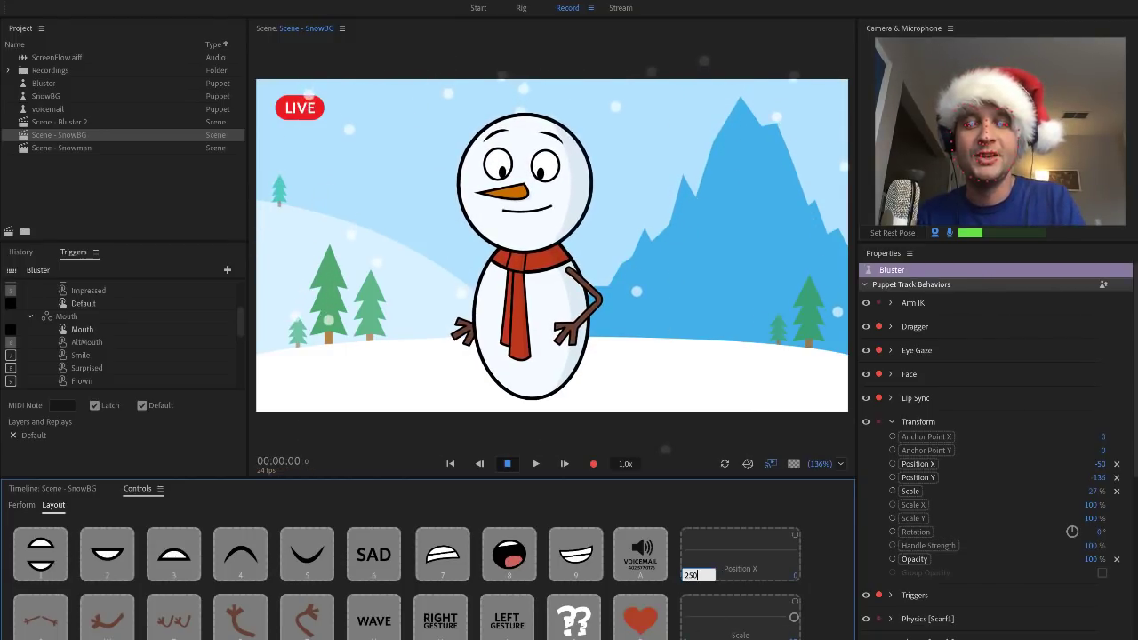
pyautogui.press('Return')
pyautogui.click(21, 505)
pyautogui.moveTo(742, 555); pyautogui.dragTo(794, 555)
pyautogui.moveTo(784, 619)
pyautogui.mouseDown()
pyautogui.moveTo(693, 619)
pyautogui.moveTo(794, 618)
pyautogui.mouseUp()
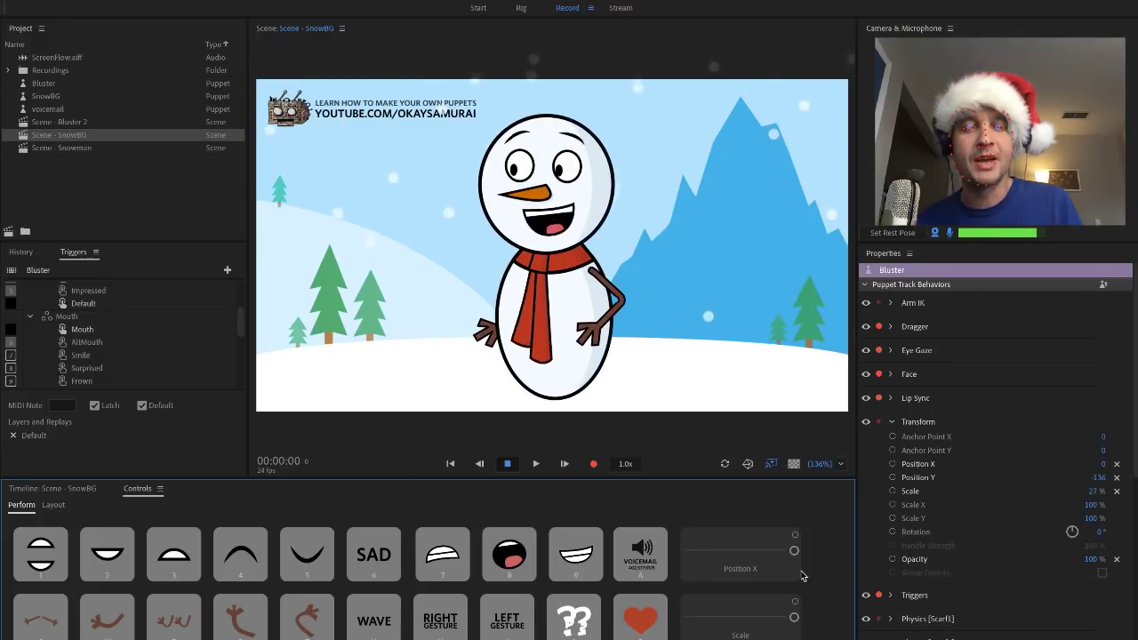
pyautogui.moveTo(780, 558); pyautogui.dragTo(811, 561)
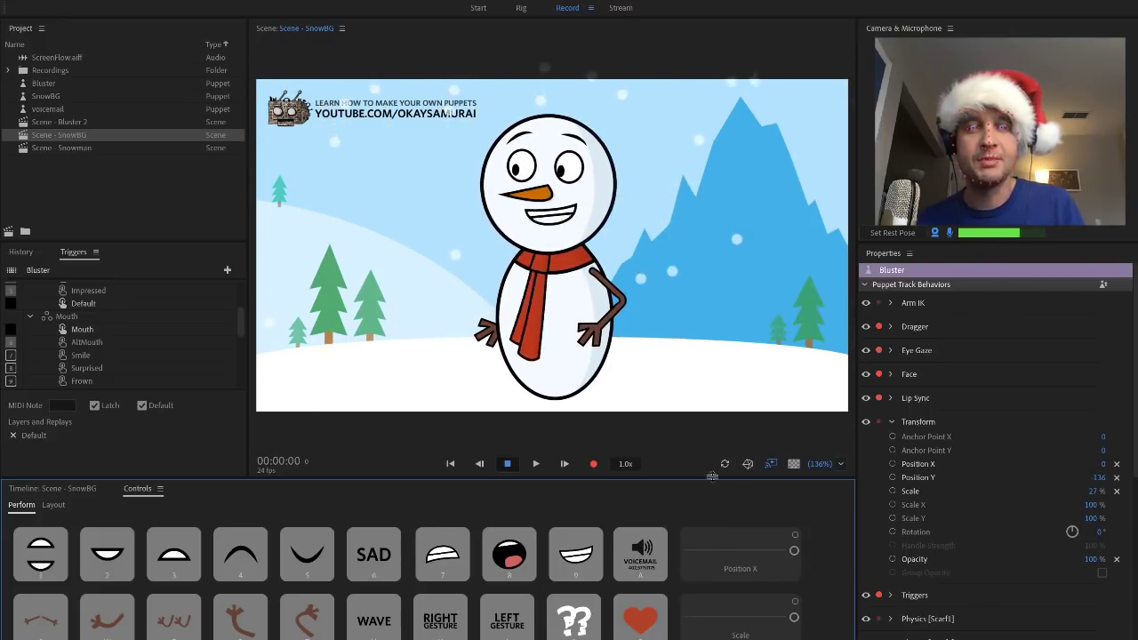
# Add a Transform Position Y slider to the control layout, running from 0 to -136, and return to performing.
pyautogui.moveTo(718, 452); pyautogui.dragTo(718, 399)
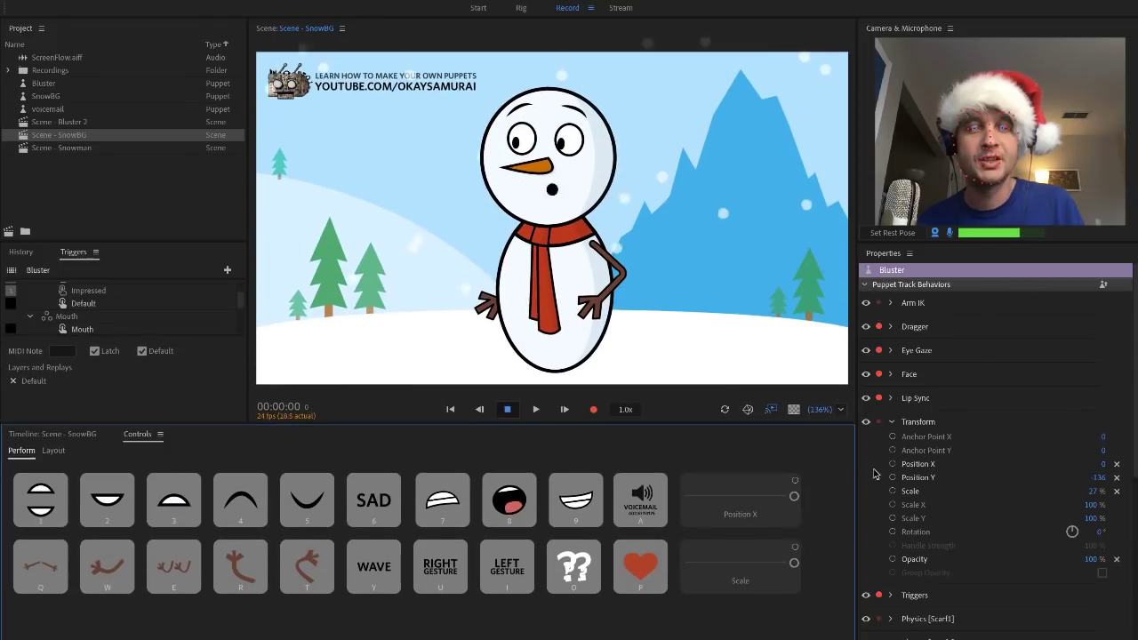
pyautogui.click(57, 451)
pyautogui.moveTo(978, 484); pyautogui.dragTo(740, 636)
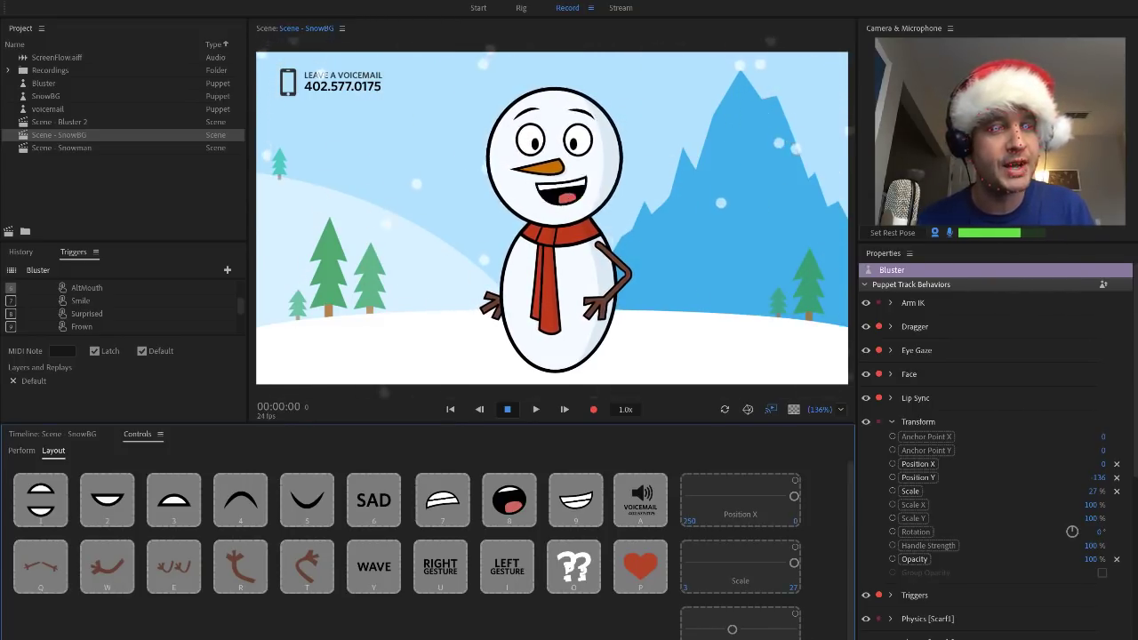
pyautogui.scroll(-3, 124, 307)
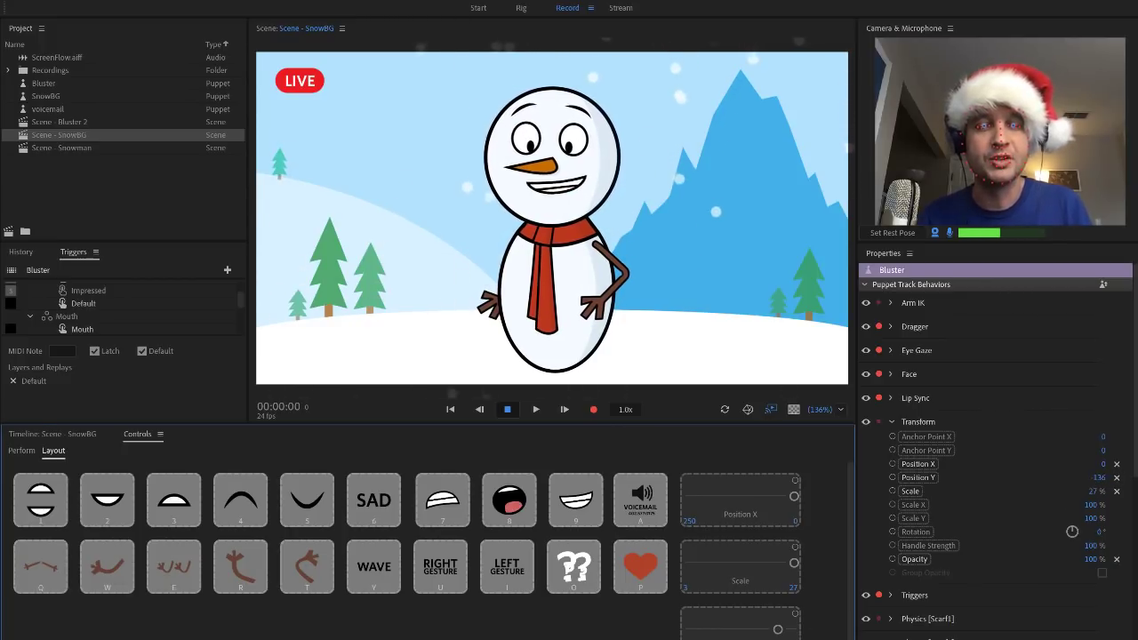
pyautogui.scroll(3, 125, 307)
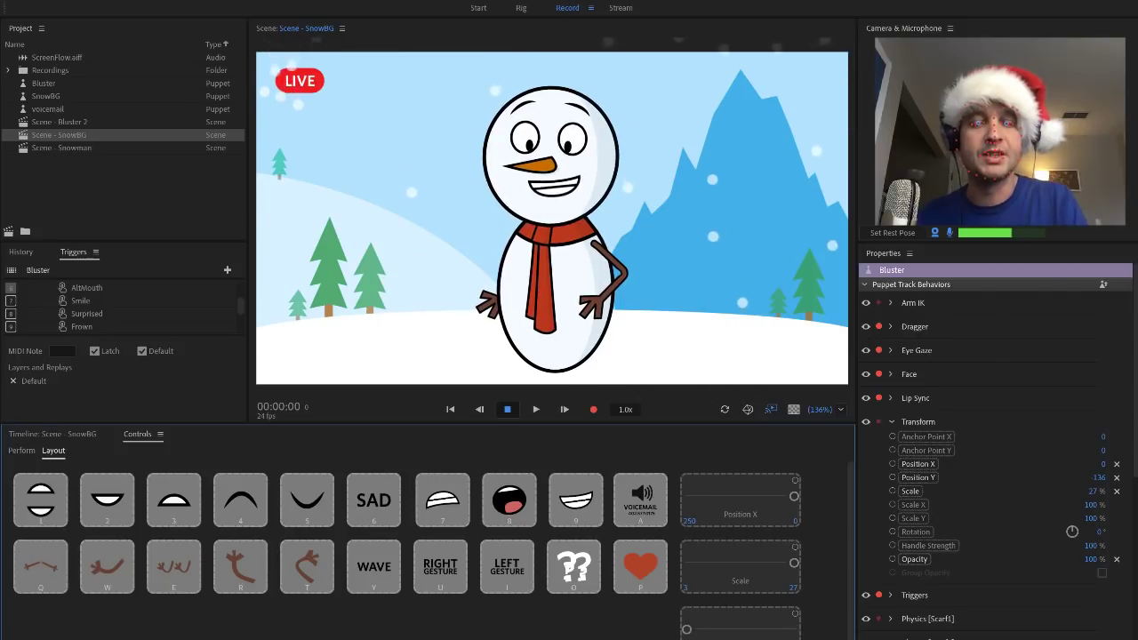
pyautogui.scroll(-3, 124, 307)
pyautogui.click(21, 451)
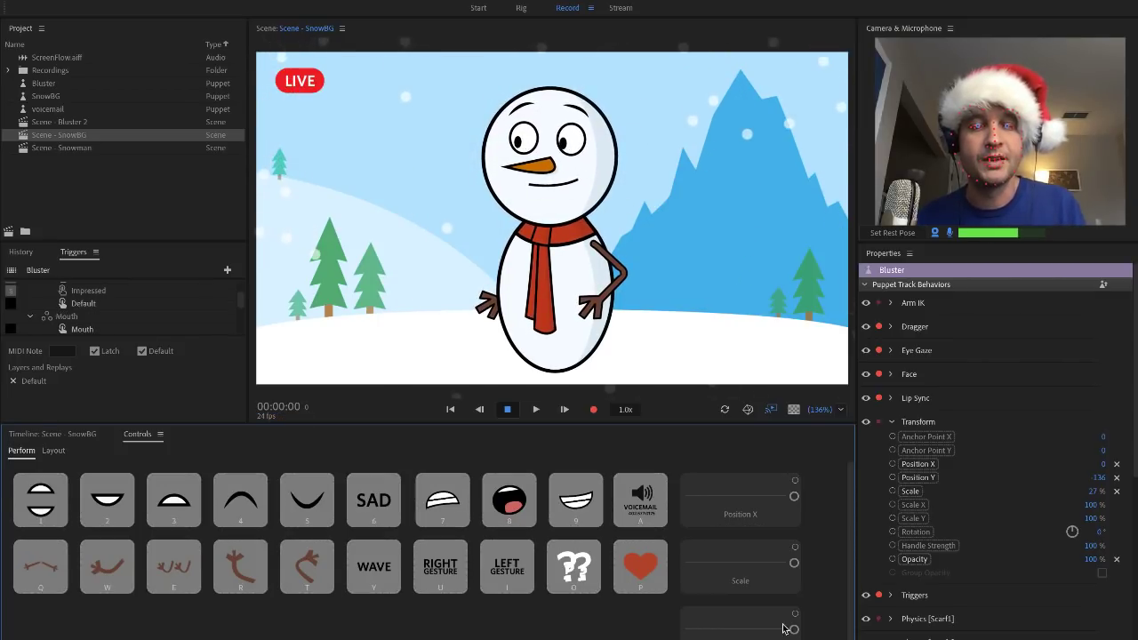
# Slide Bluster's Position Y, Scale and Position X controls to their start values to place him tiny in the distance.
pyautogui.moveTo(794, 629); pyautogui.dragTo(644, 637)
pyautogui.moveTo(794, 562); pyautogui.dragTo(676, 569)
pyautogui.moveTo(794, 496); pyautogui.dragTo(686, 496)
pyautogui.click(652, 508)
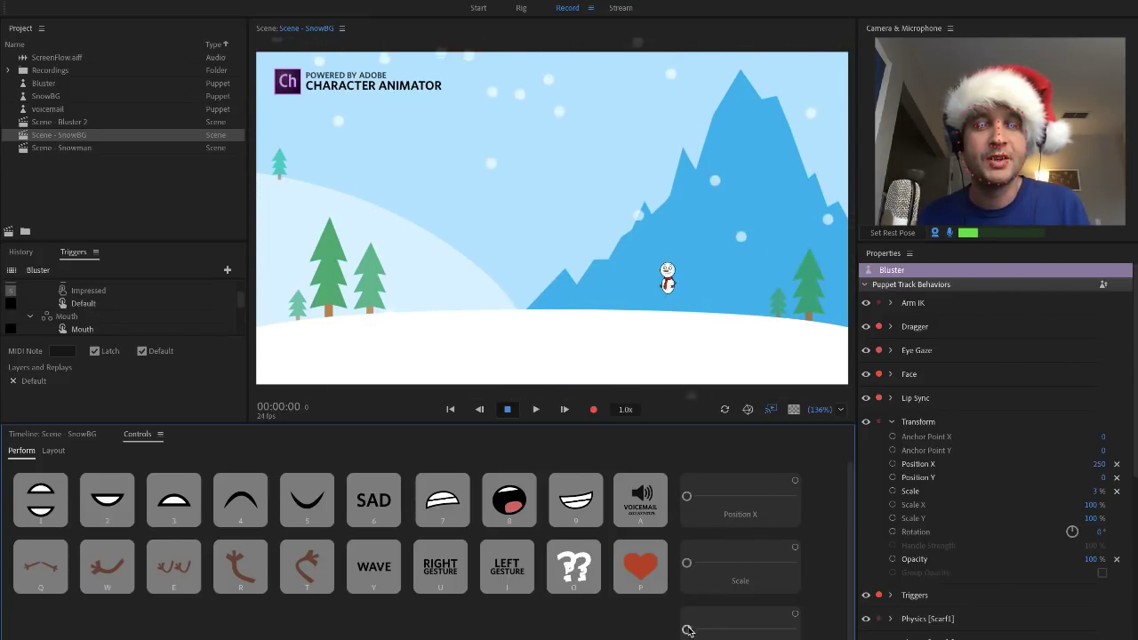
pyautogui.moveTo(686, 630); pyautogui.dragTo(643, 625)
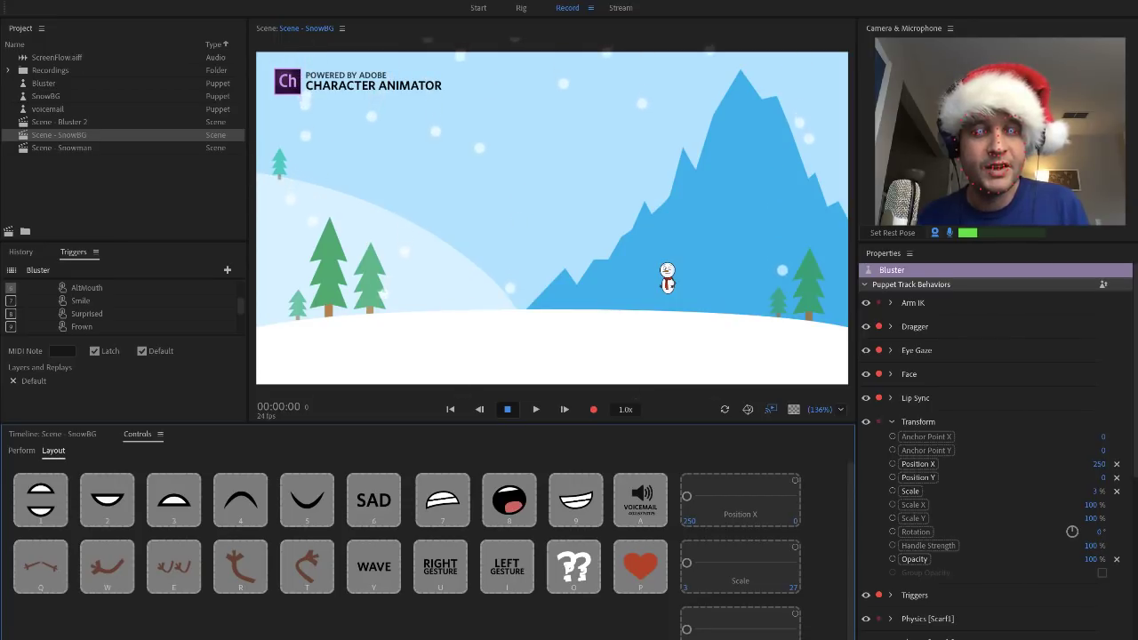
# Adjust the Position Y slider's start value to 35 so the tiny Bluster stands on the distant snow line.
pyautogui.click(740, 623)
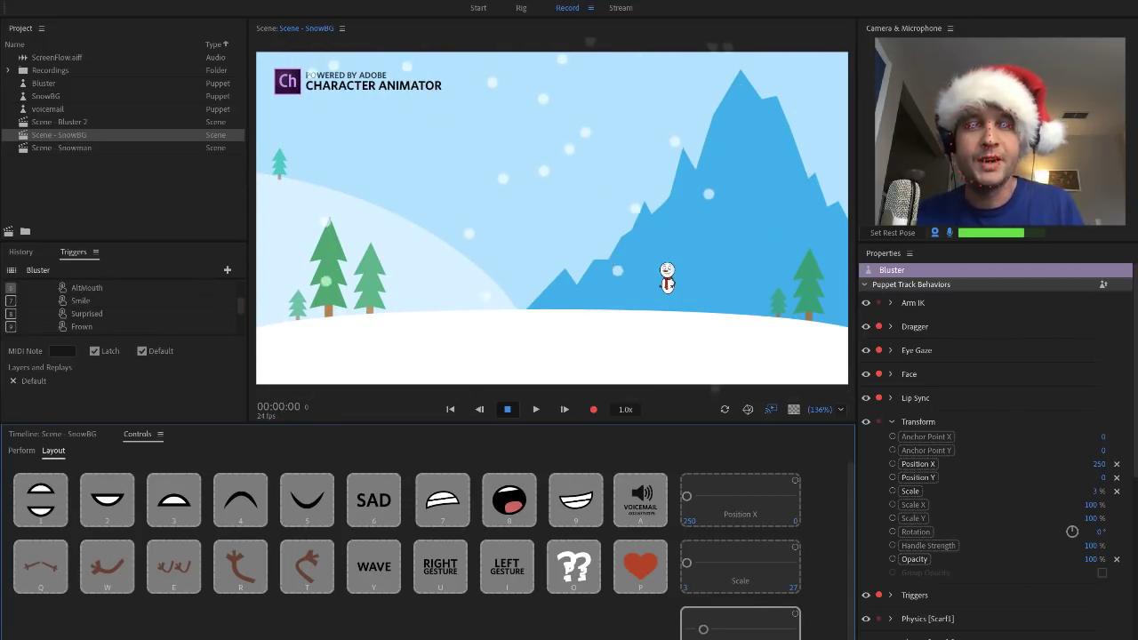
pyautogui.scroll(-1, 426, 533)
pyautogui.click(22, 450)
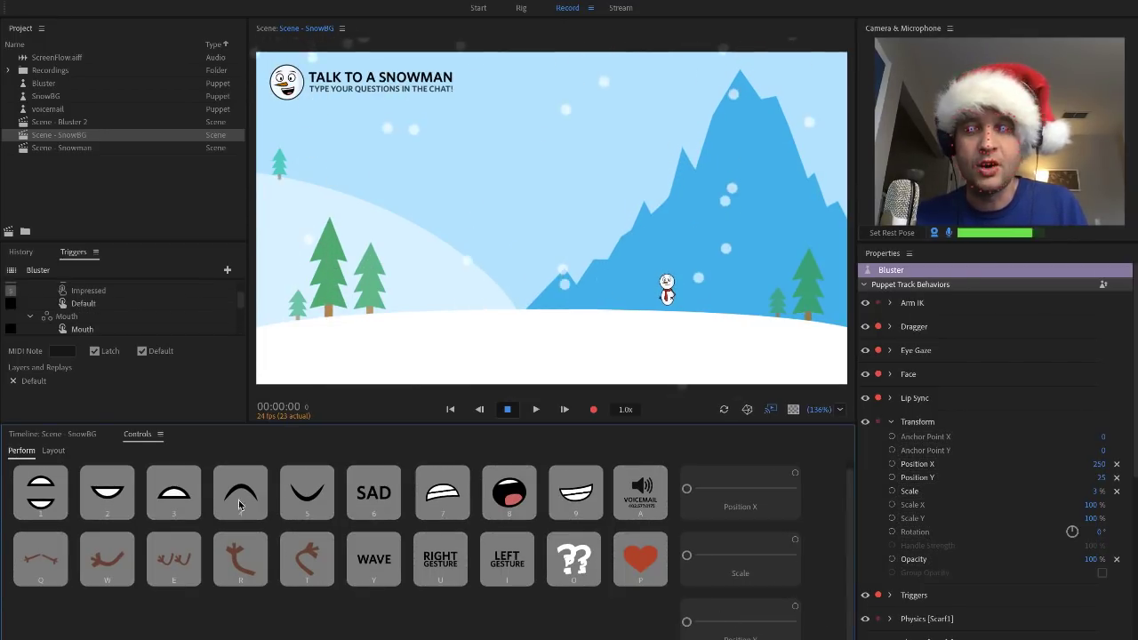
pyautogui.click(54, 450)
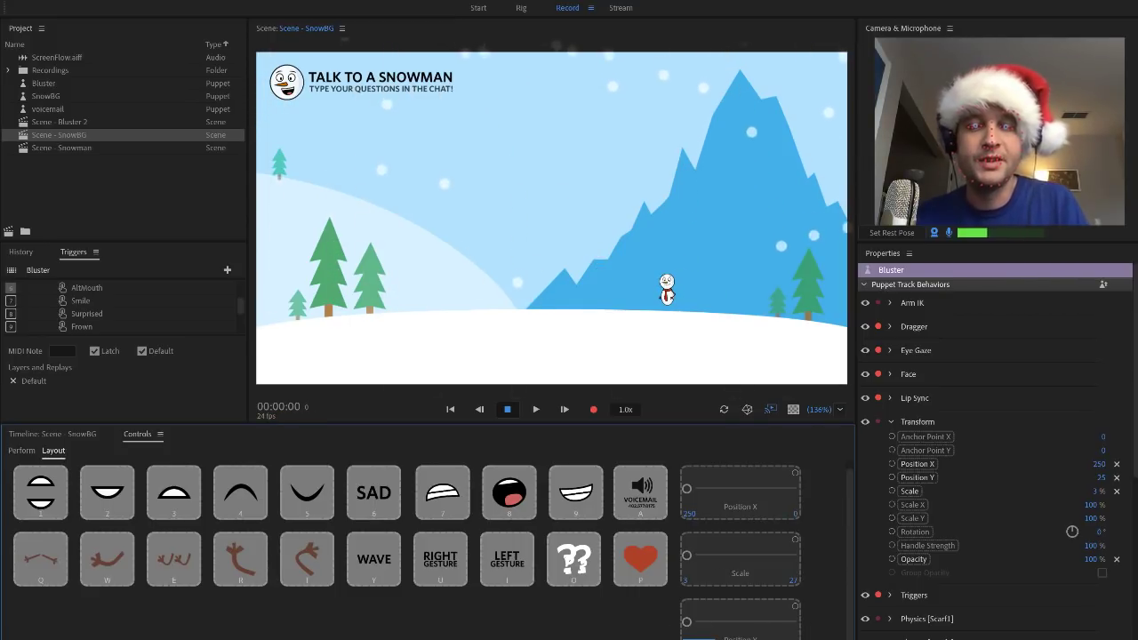
pyautogui.click(21, 450)
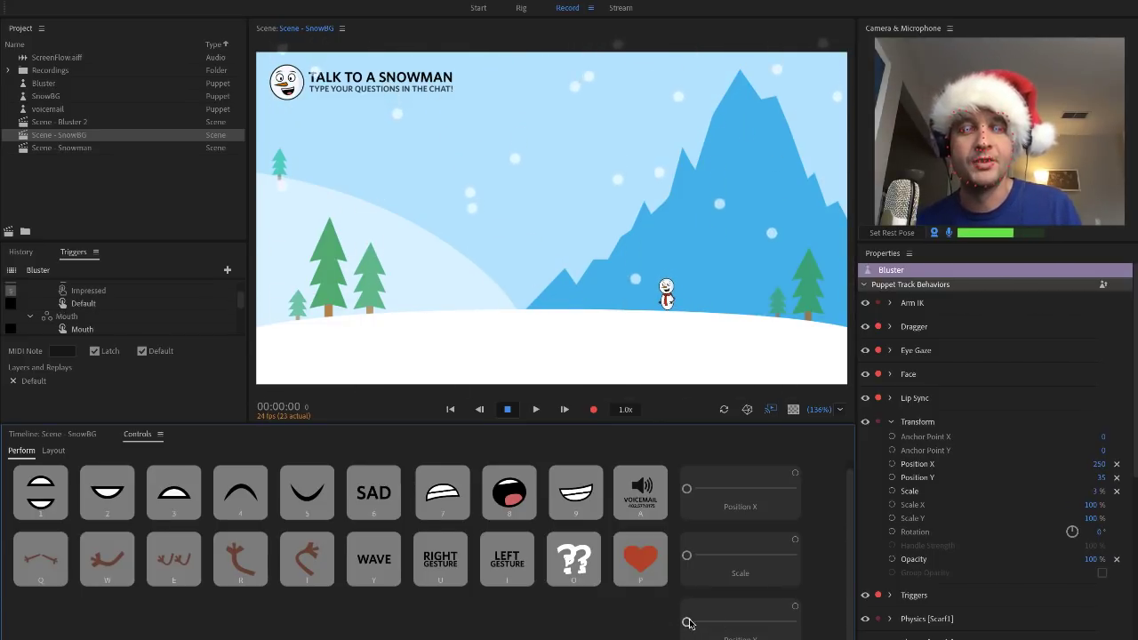
# Slide the Position Y, Scale and Position X controls to their end values to bring Bluster back to full size.
pyautogui.moveTo(687, 622); pyautogui.dragTo(795, 622)
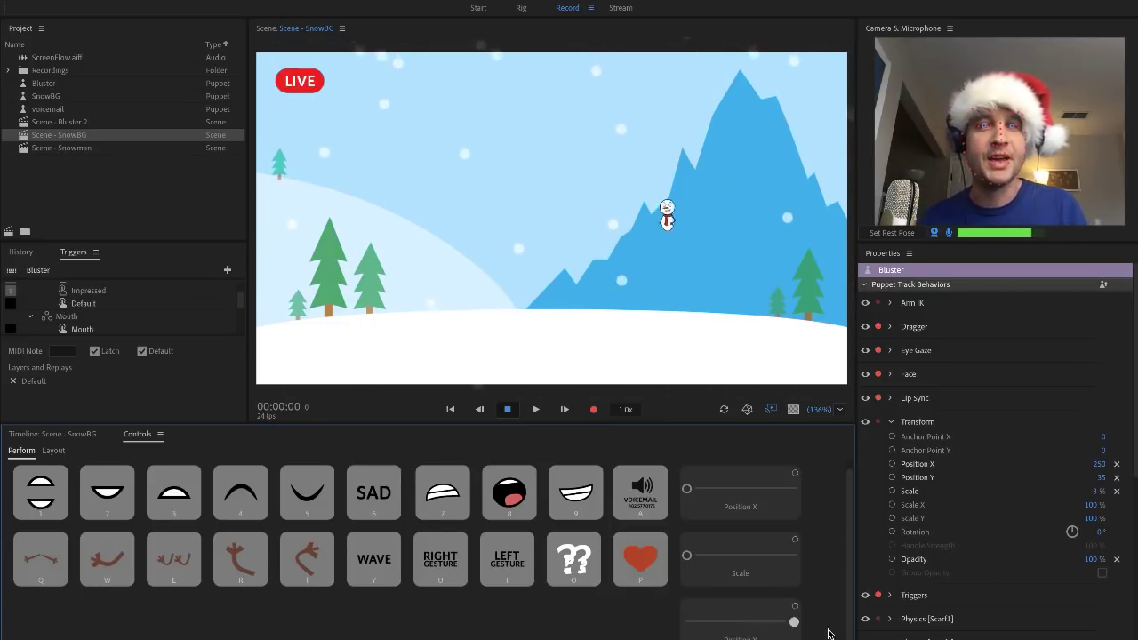
pyautogui.moveTo(686, 556); pyautogui.dragTo(836, 563)
pyautogui.moveTo(692, 490); pyautogui.dragTo(858, 500)
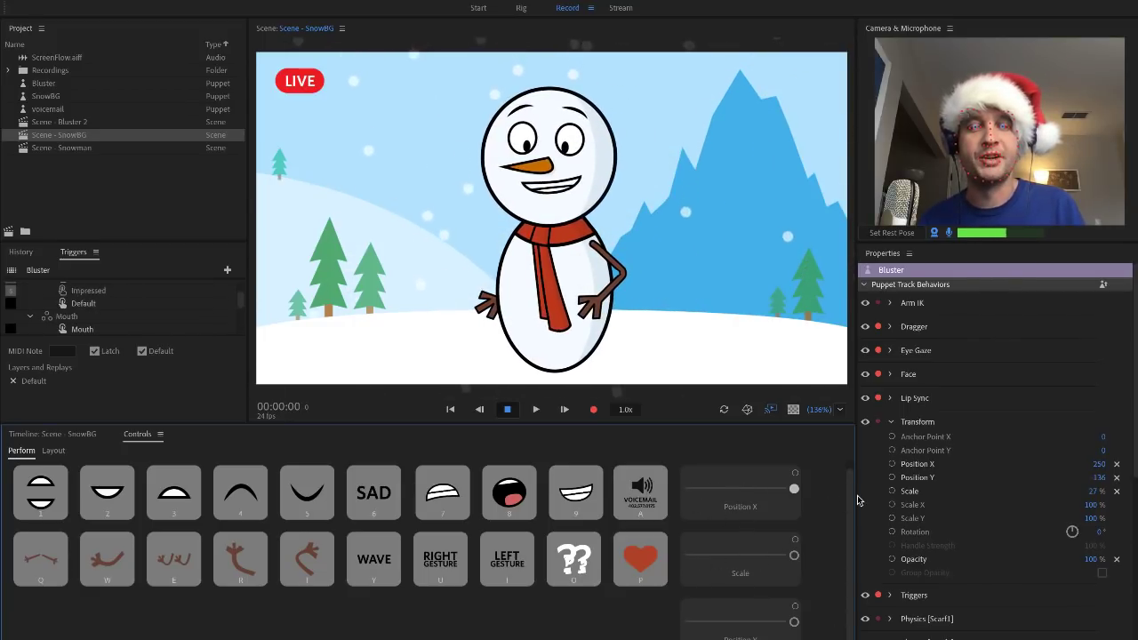
# Group the Position X, Scale and Position Y sliders into a single control in the layout.
pyautogui.click(53, 450)
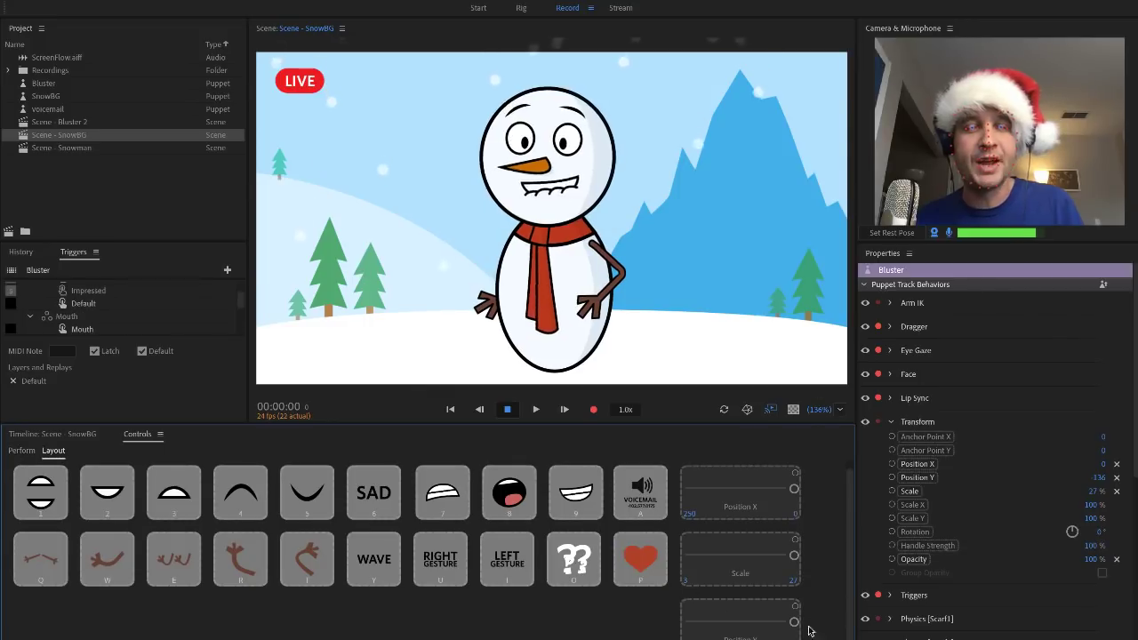
pyautogui.click(737, 490)
pyautogui.rightClick(737, 488)
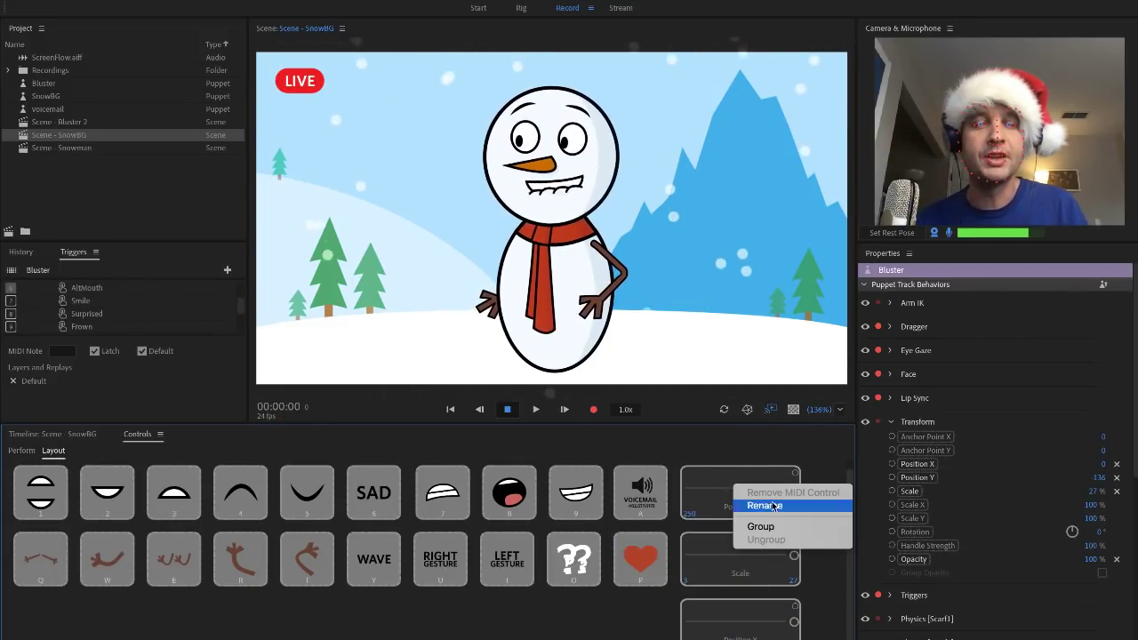
pyautogui.click(795, 527)
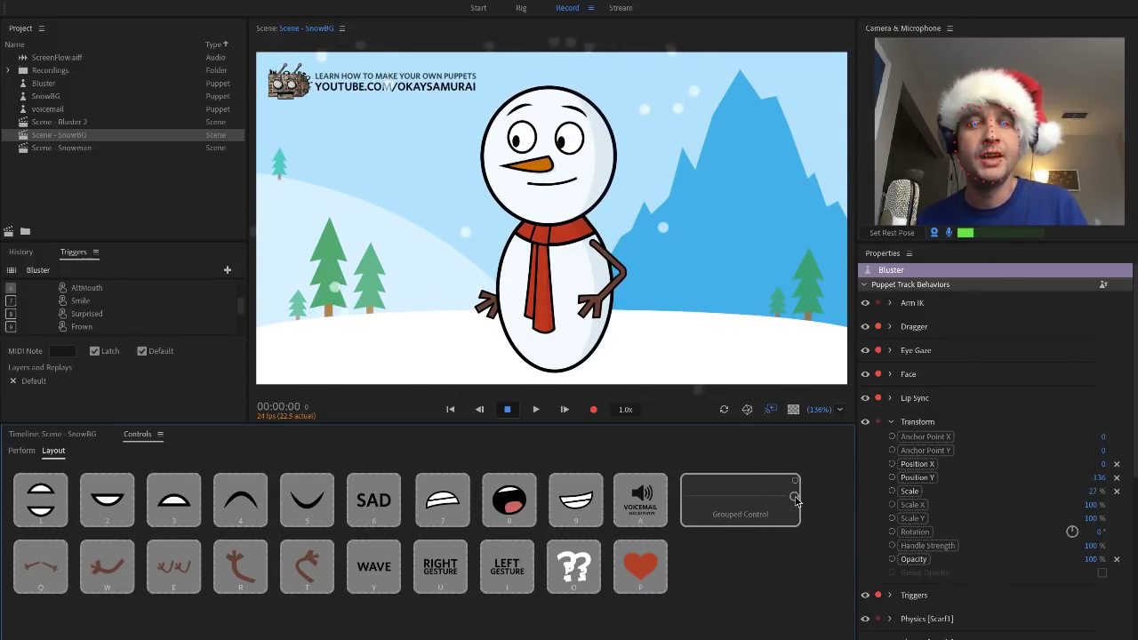
# Perform Bluster with the grouped slider: send him into the distance, trigger the heart, and bring him back to full size.
pyautogui.moveTo(794, 496); pyautogui.dragTo(669, 504)
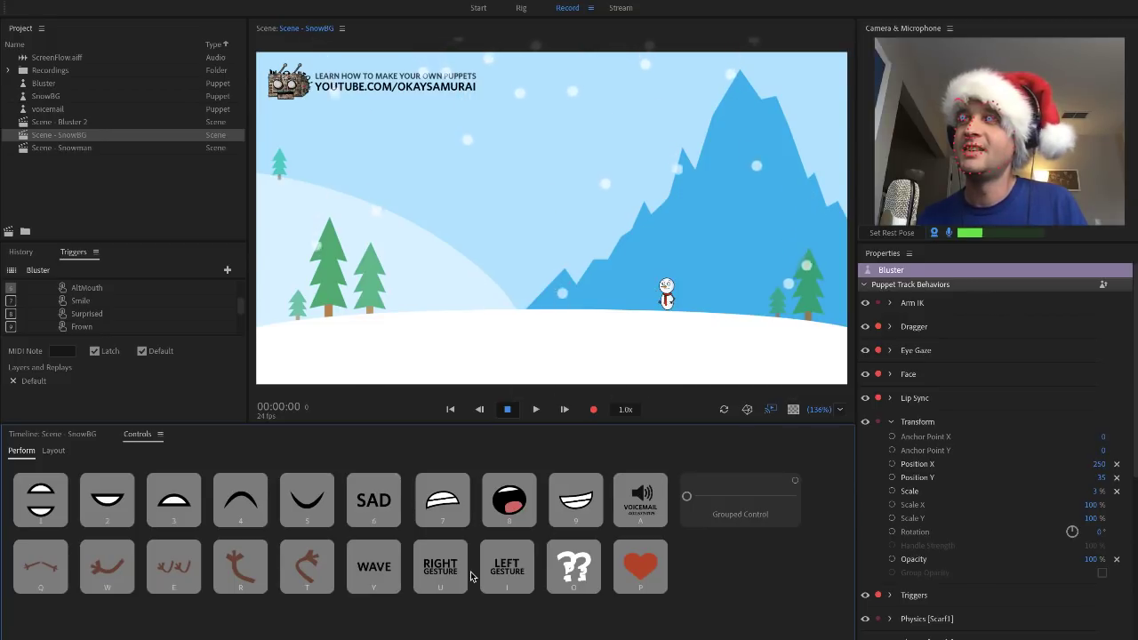
pyautogui.click(640, 567)
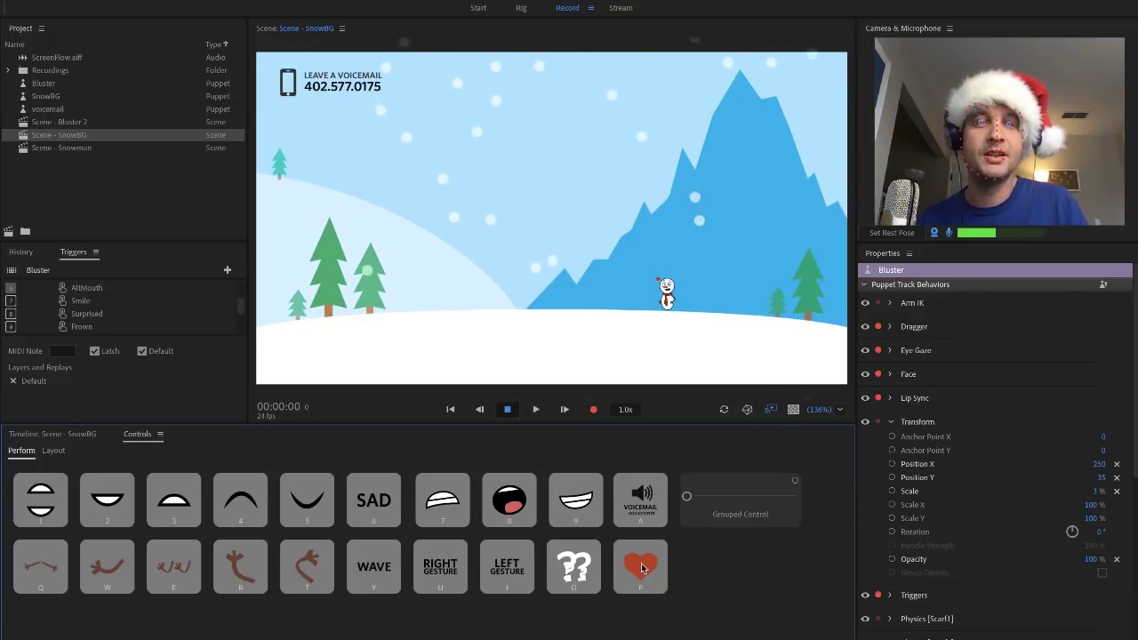
pyautogui.moveTo(686, 497); pyautogui.dragTo(805, 496)
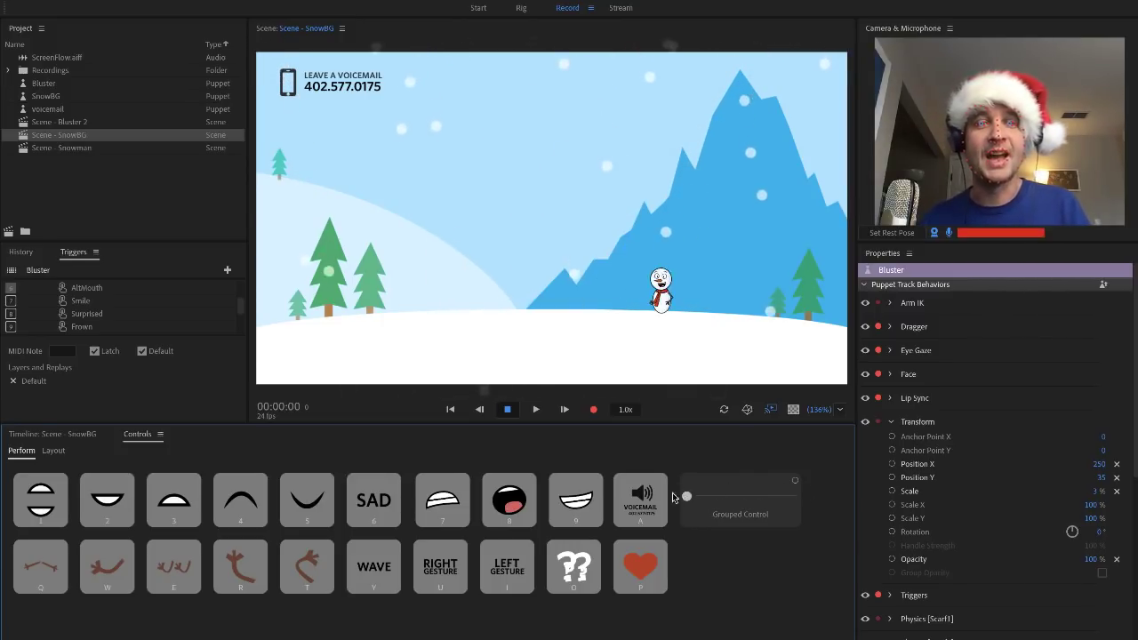
pyautogui.moveTo(794, 496)
pyautogui.mouseDown()
pyautogui.moveTo(650, 502)
pyautogui.moveTo(794, 500)
pyautogui.mouseUp()
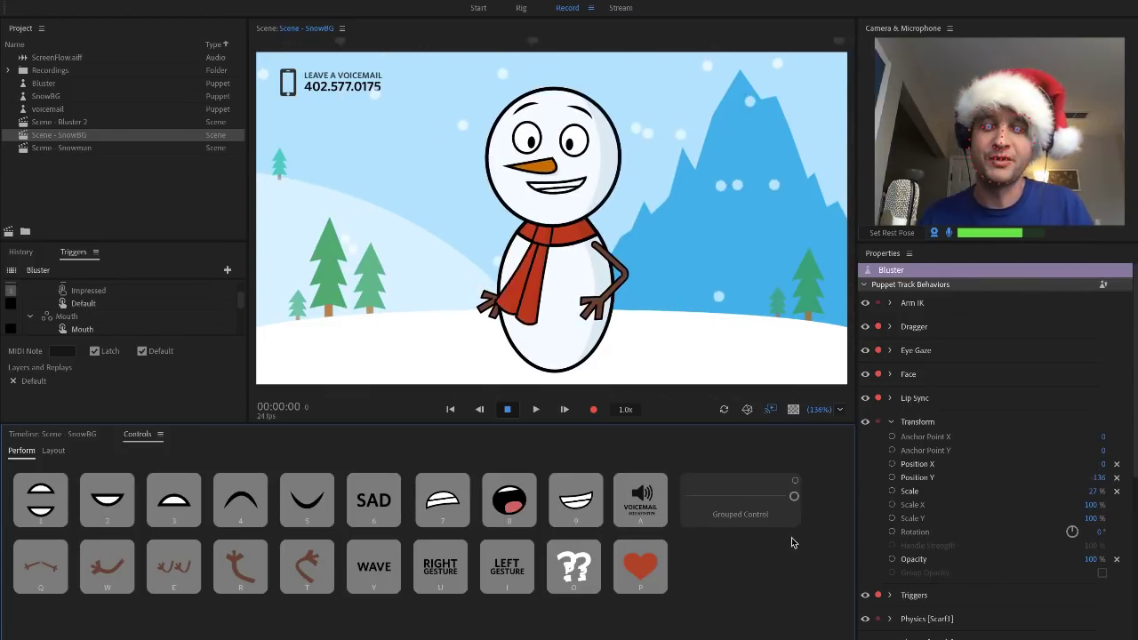
# Ungroup the combined slider in the layout and add an Opacity slider alongside the Position and Scale sliders.
pyautogui.click(53, 450)
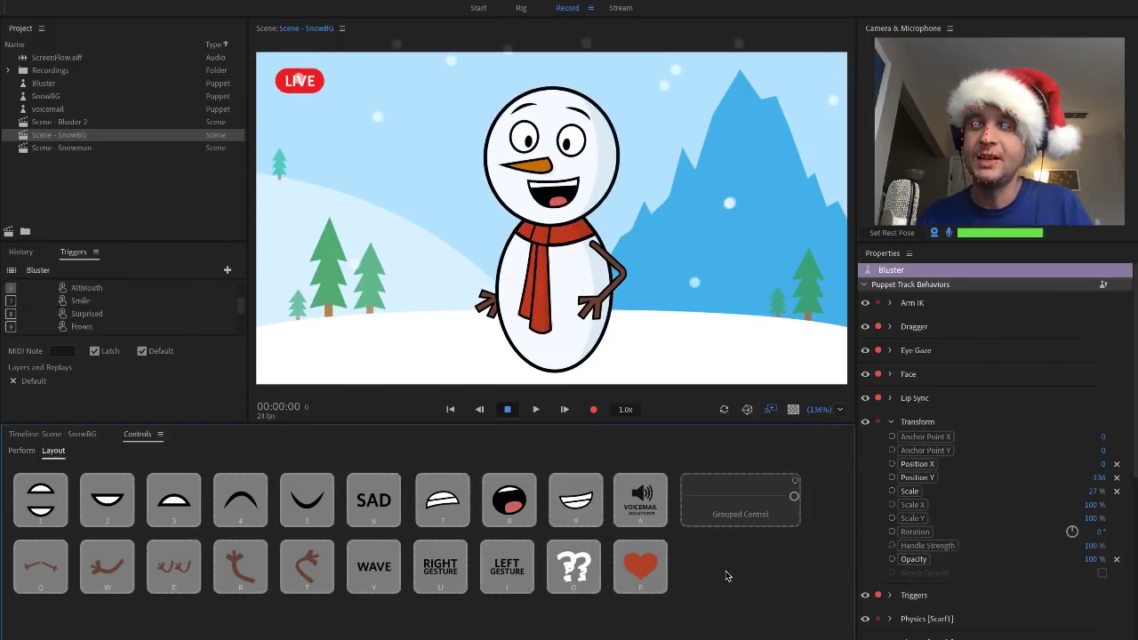
pyautogui.click(749, 510)
pyautogui.rightClick(749, 509)
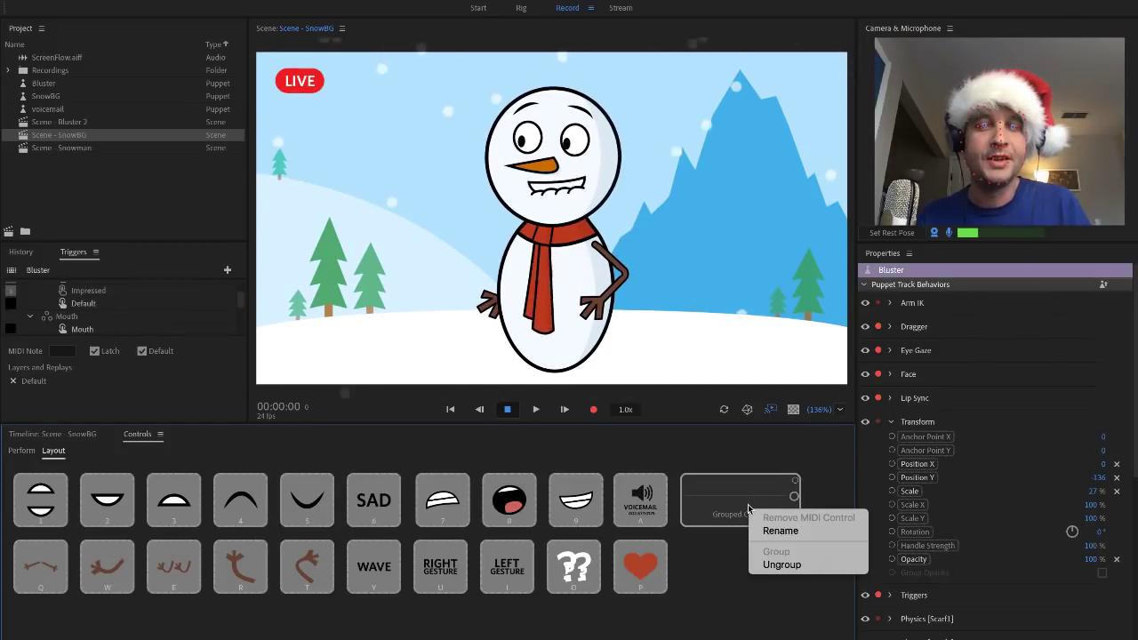
pyautogui.click(794, 563)
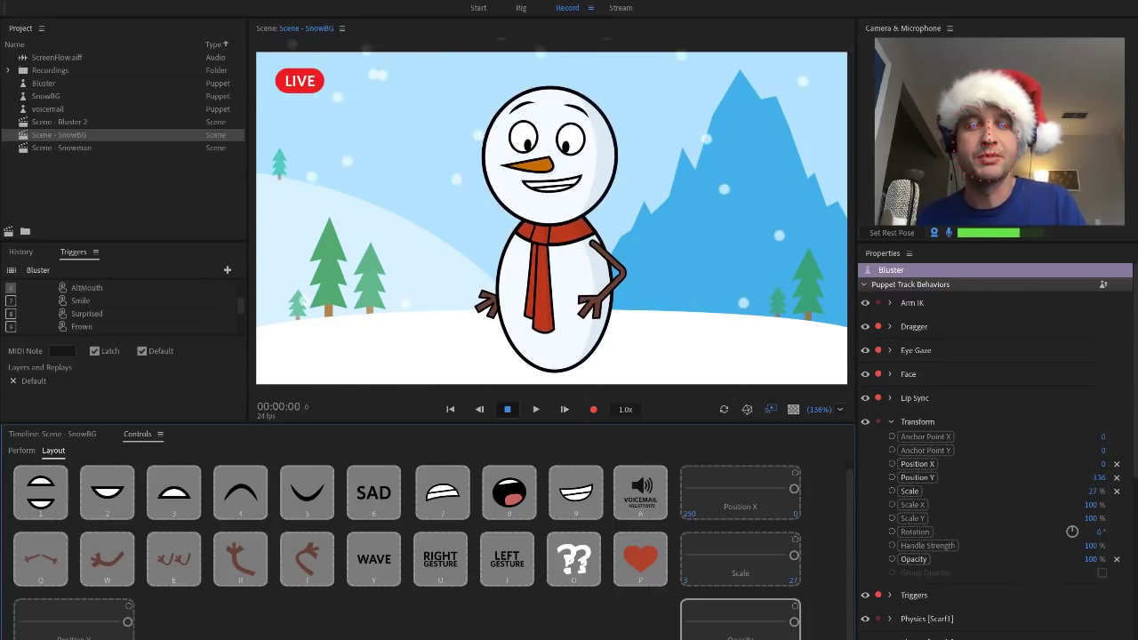
pyautogui.moveTo(788, 625)
pyautogui.mouseDown()
pyautogui.moveTo(687, 630)
pyautogui.moveTo(794, 622)
pyautogui.mouseUp()
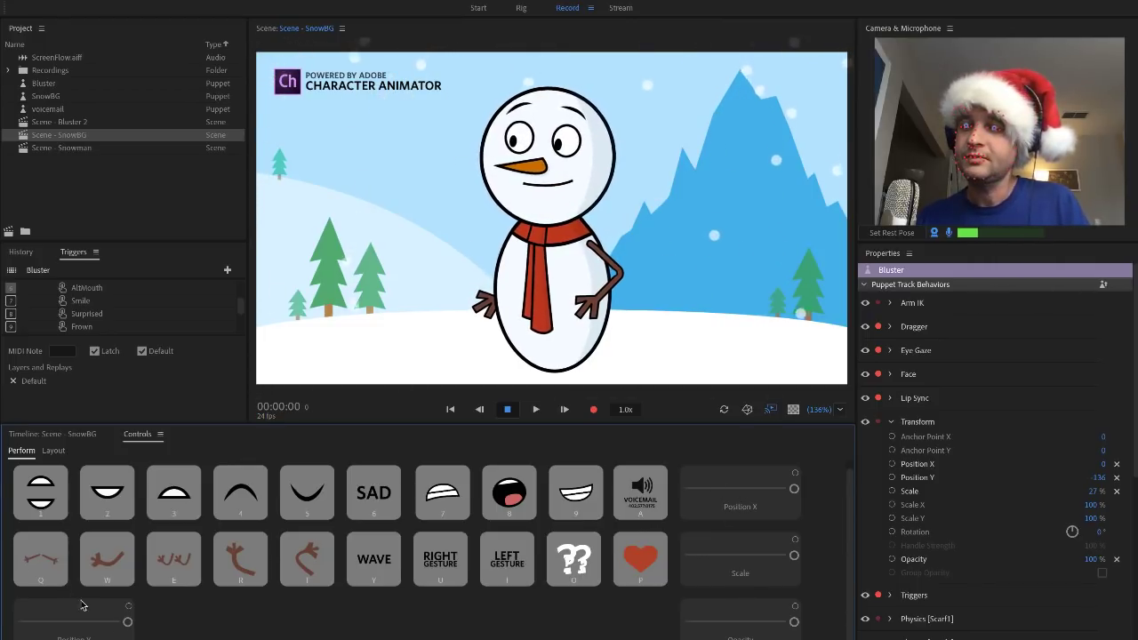
# Group the Position X, Scale, Position Y and Opacity sliders into a single control in the layout.
pyautogui.click(53, 451)
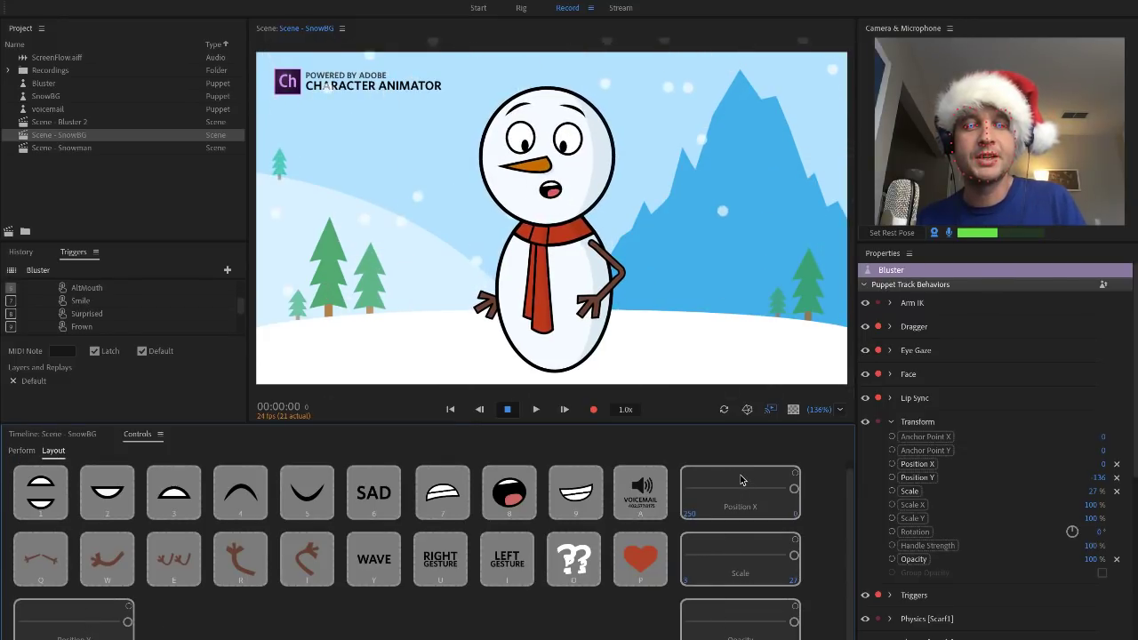
pyautogui.rightClick(743, 483)
pyautogui.click(774, 521)
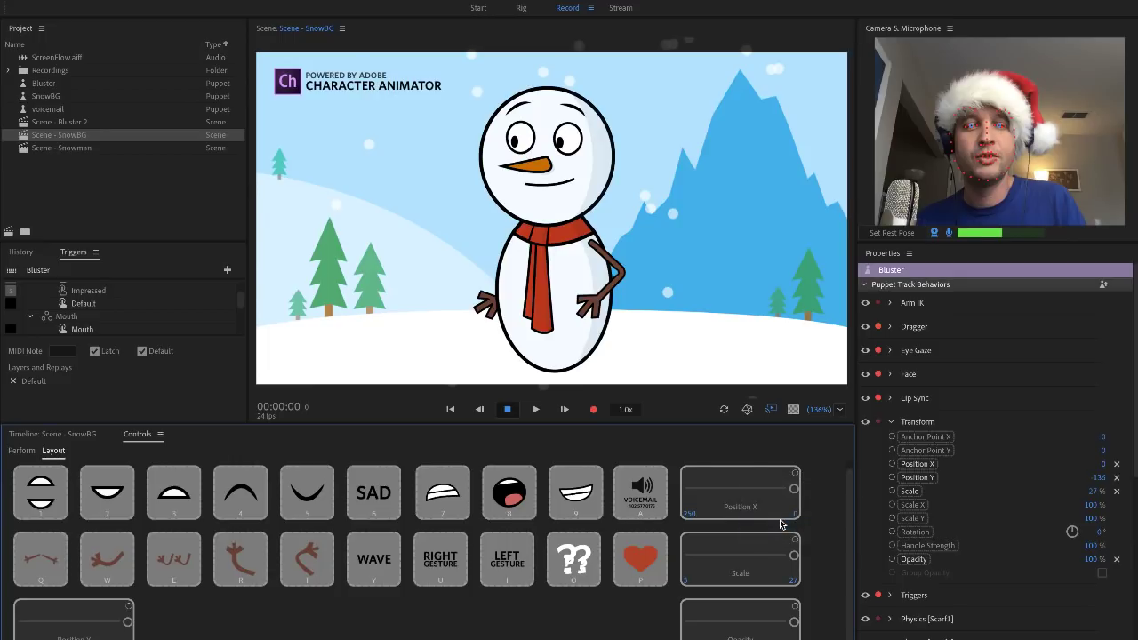
# Perform Bluster's fade and move repeatedly between the distance and full size with the four-parameter grouped slider.
pyautogui.click(21, 451)
pyautogui.moveTo(793, 498); pyautogui.dragTo(687, 497)
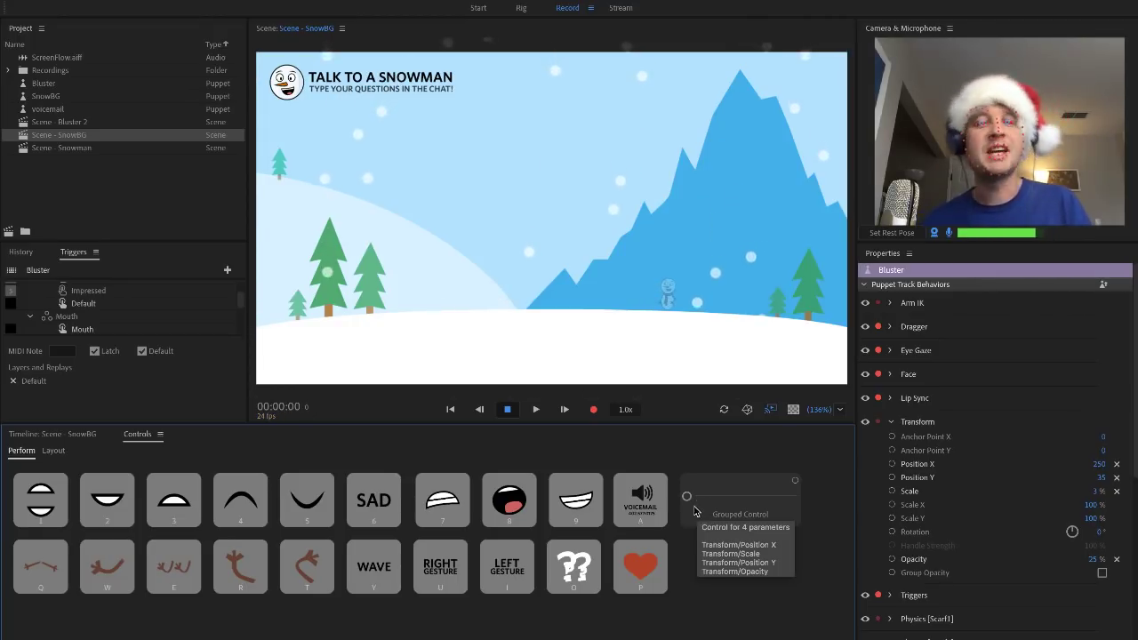
pyautogui.moveTo(690, 498); pyautogui.dragTo(847, 493)
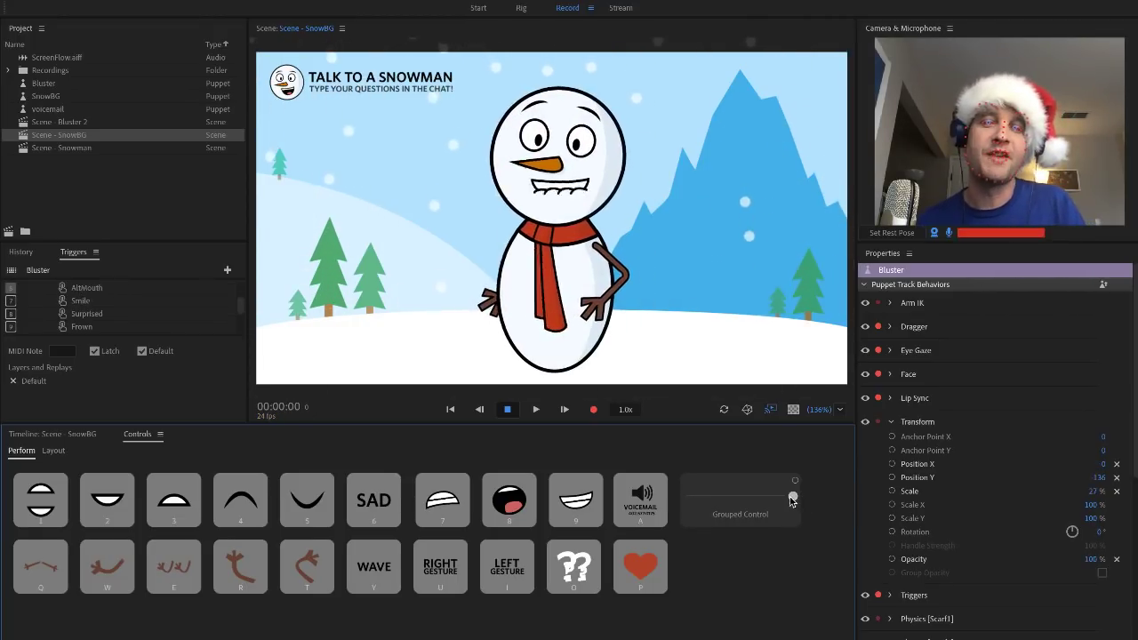
pyautogui.moveTo(711, 506); pyautogui.dragTo(674, 494)
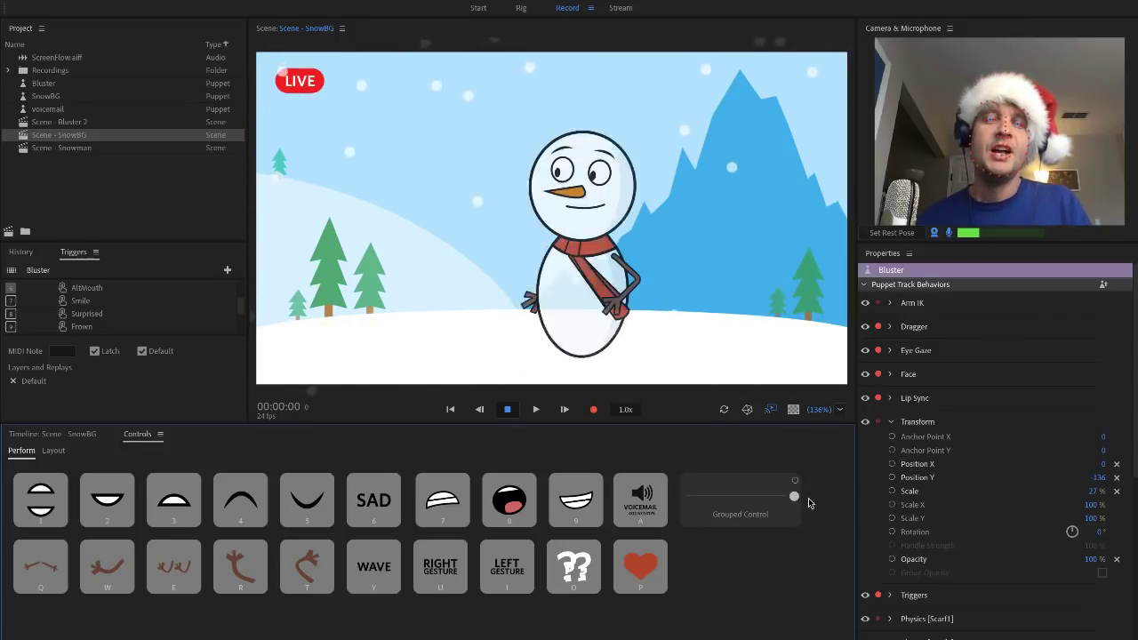
pyautogui.moveTo(808, 502); pyautogui.dragTo(821, 521)
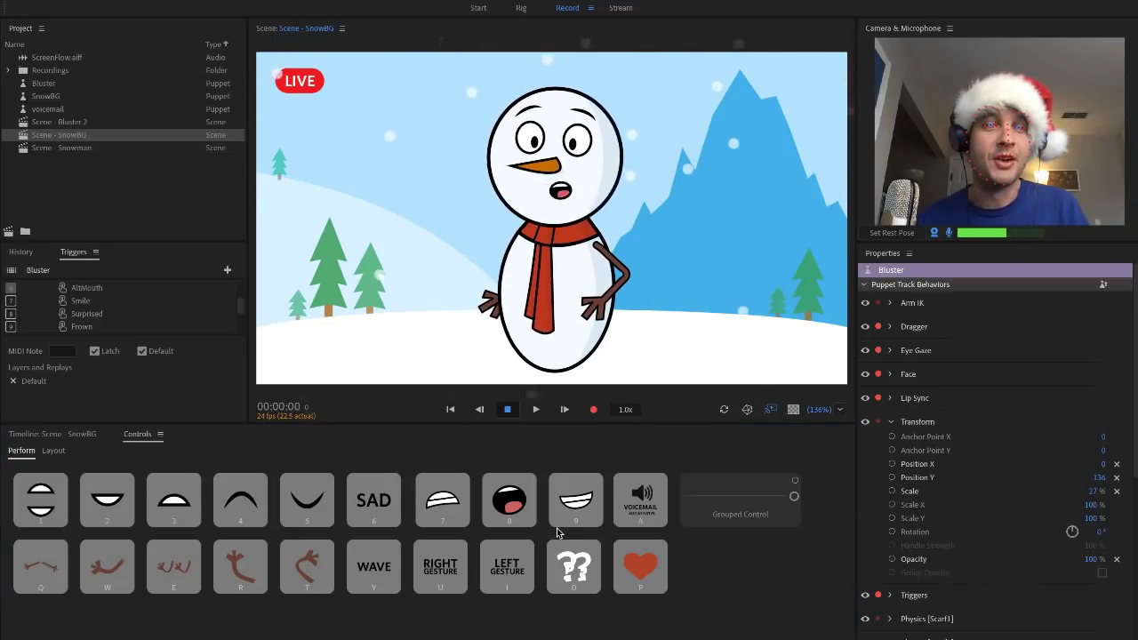
pyautogui.click(733, 506)
pyautogui.moveTo(782, 501); pyautogui.dragTo(696, 503)
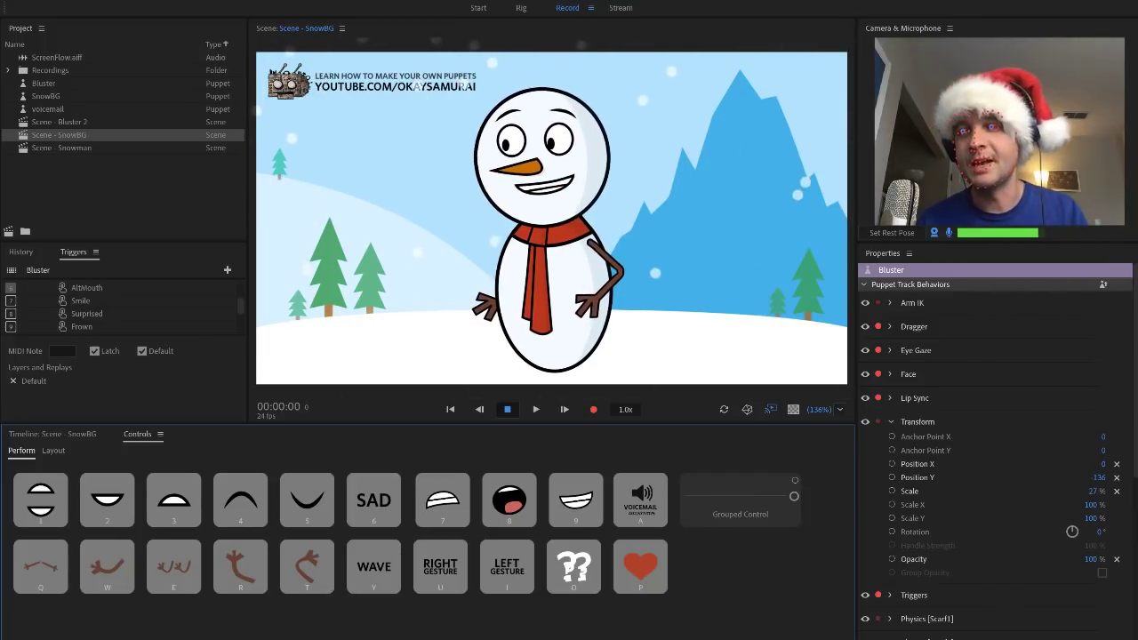
# Trigger the voicemail audio and make Bluster wave.
pyautogui.click(14, 277)
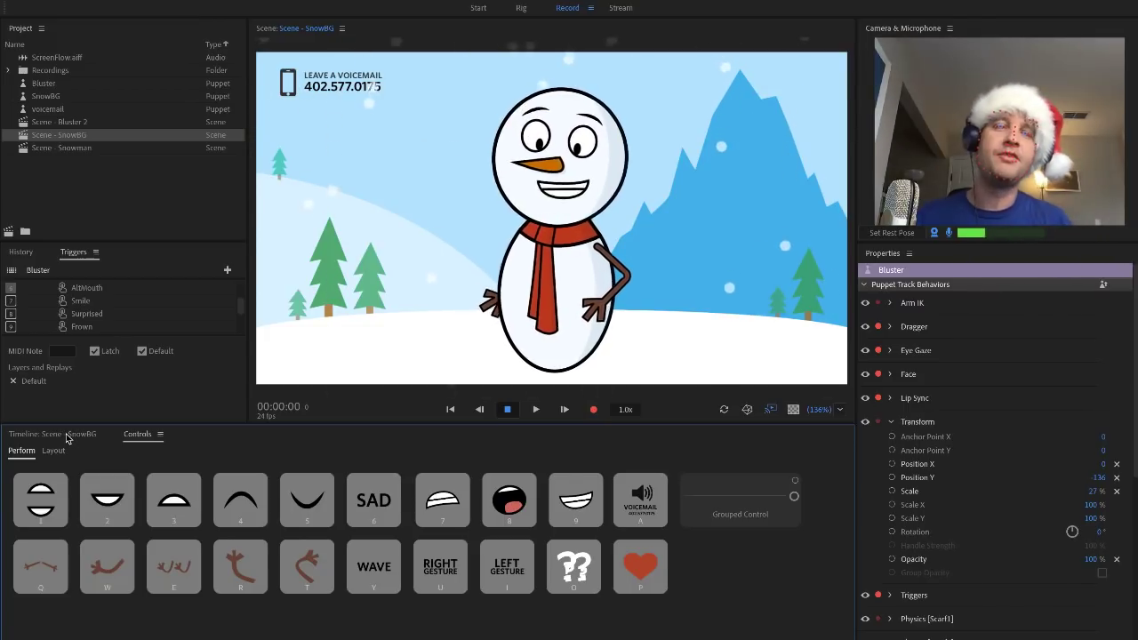
pyautogui.press('a')
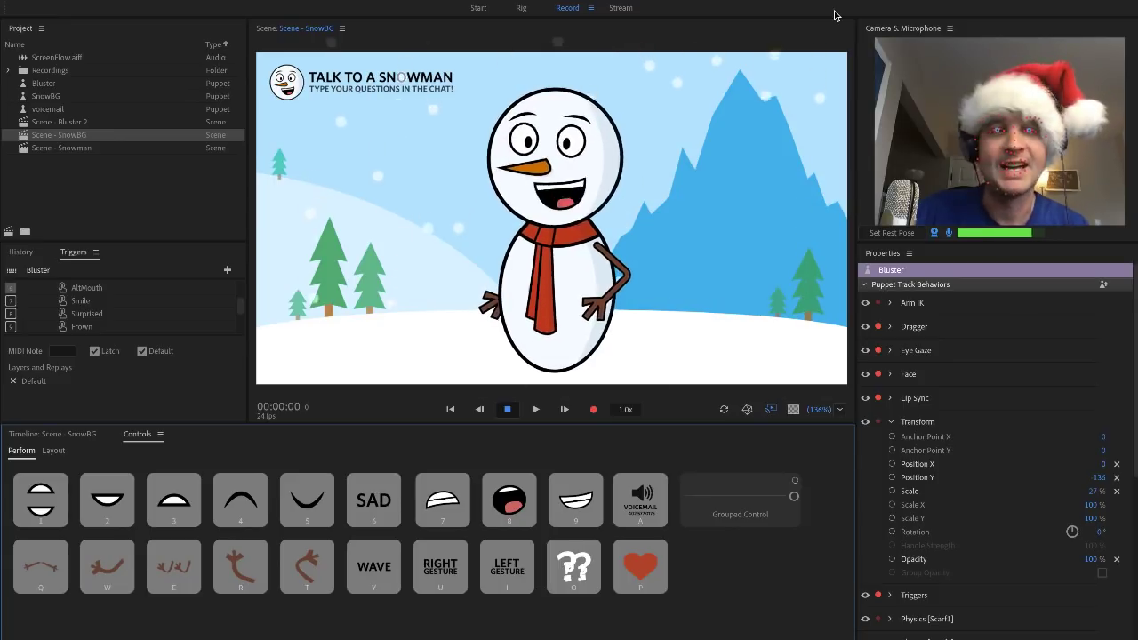
pyautogui.click(385, 566)
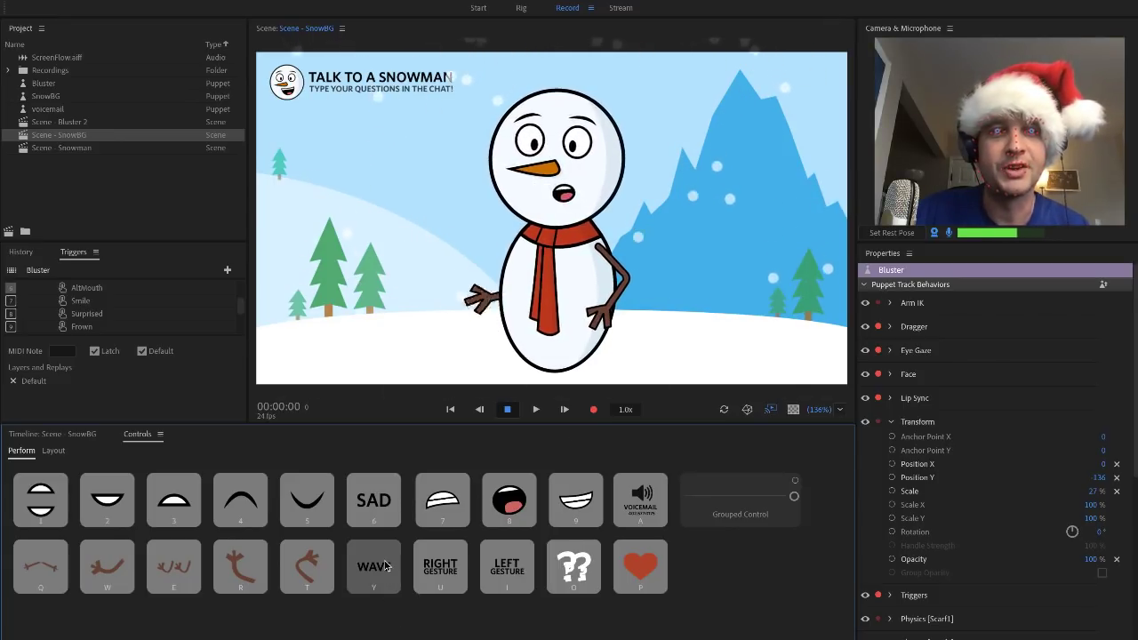